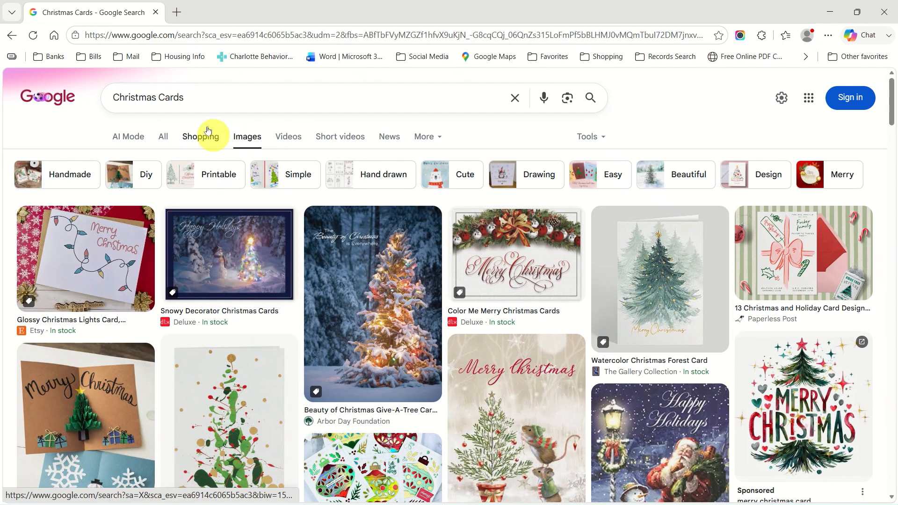
Search Google Images for 'Christmas handmade Cards' and scroll down through the results.
{"action": "left_click", "coordinate": [159, 96]}
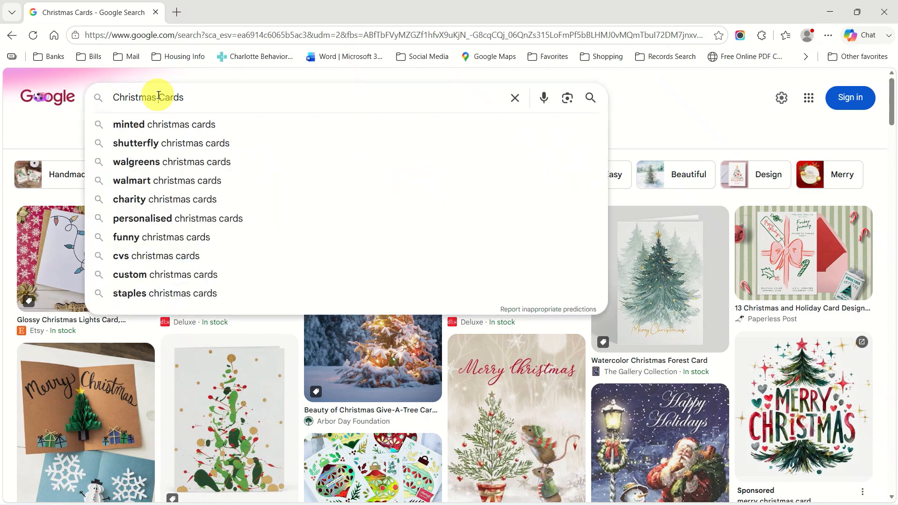
{"action": "type", "text": "handma"}
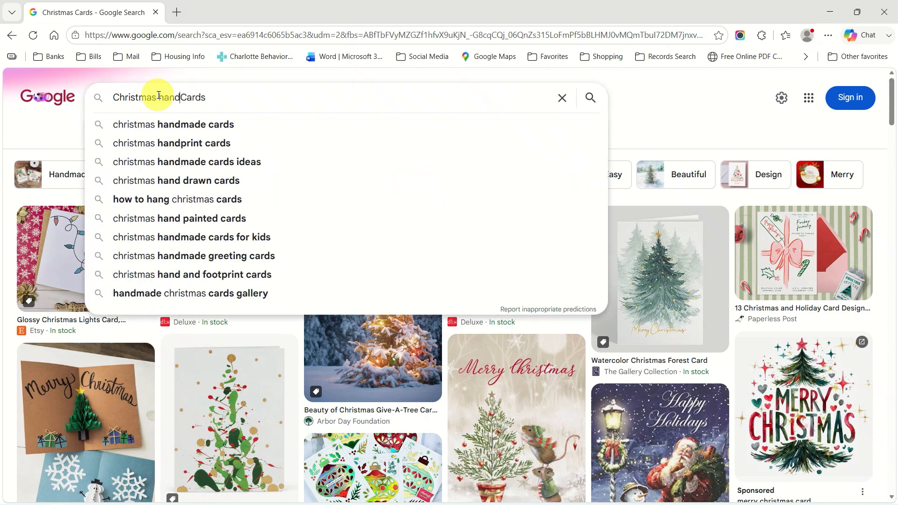
{"action": "type", "text": "de"}
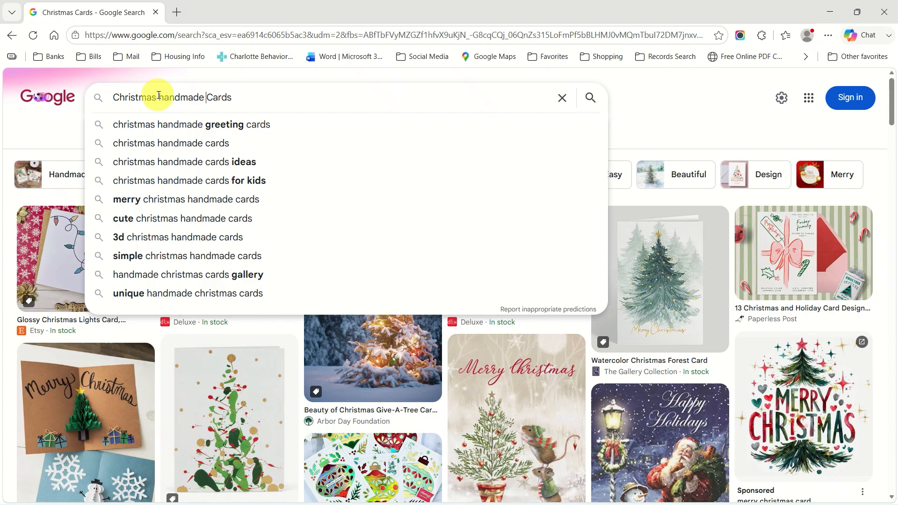
{"action": "key", "text": "Return"}
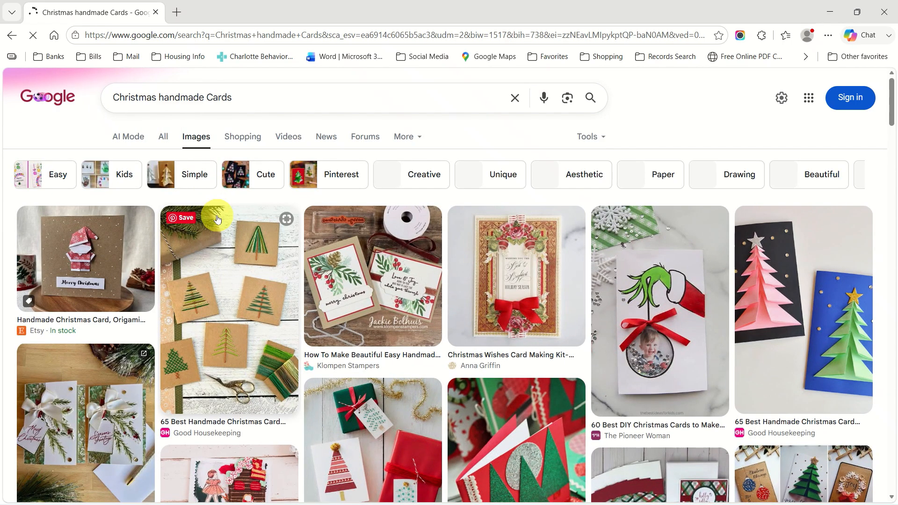
{"action": "scroll", "coordinate": [217, 218], "scroll_direction": "down", "scroll_amount": 6}
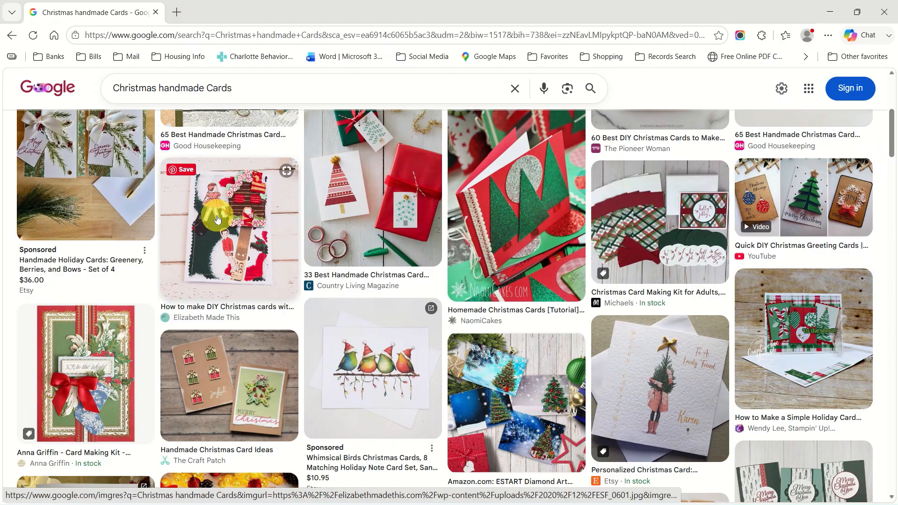
{"action": "scroll", "coordinate": [217, 218], "scroll_direction": "down", "scroll_amount": 2}
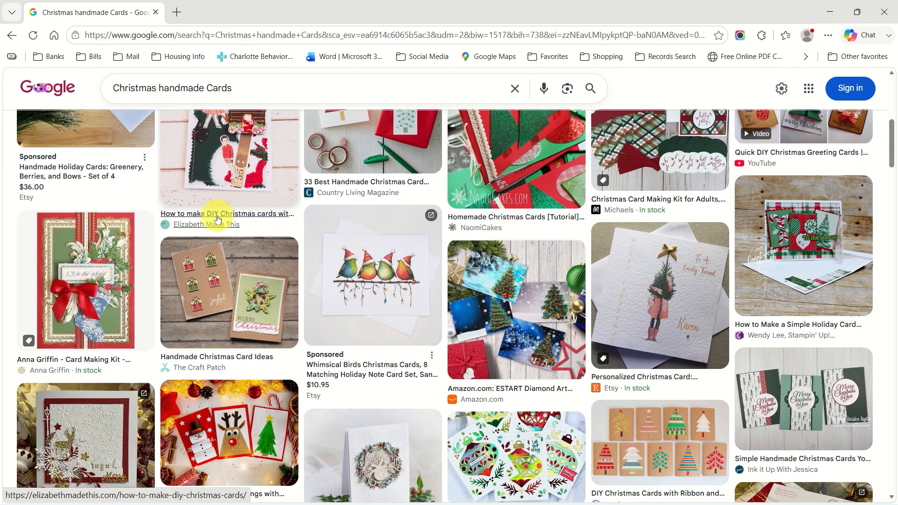
{"action": "scroll", "coordinate": [217, 218], "scroll_direction": "down", "scroll_amount": 5}
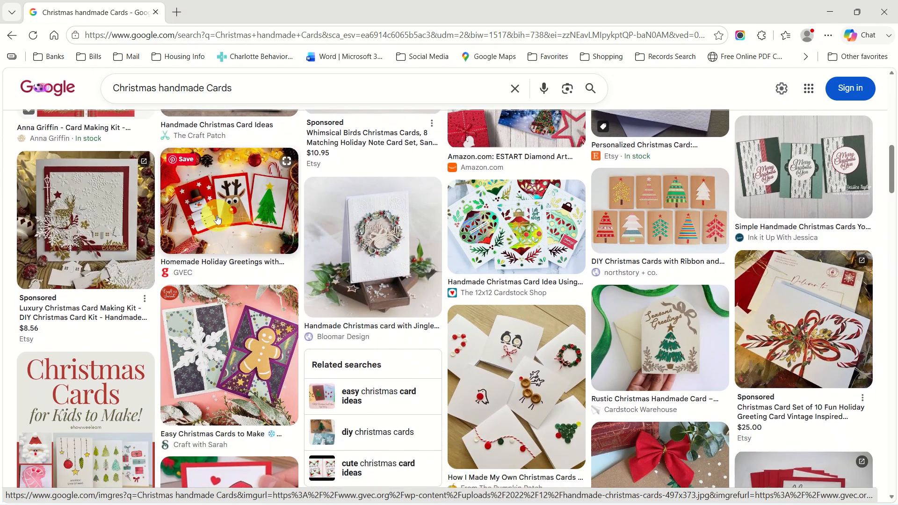
{"action": "scroll", "coordinate": [217, 218], "scroll_direction": "down", "scroll_amount": 3}
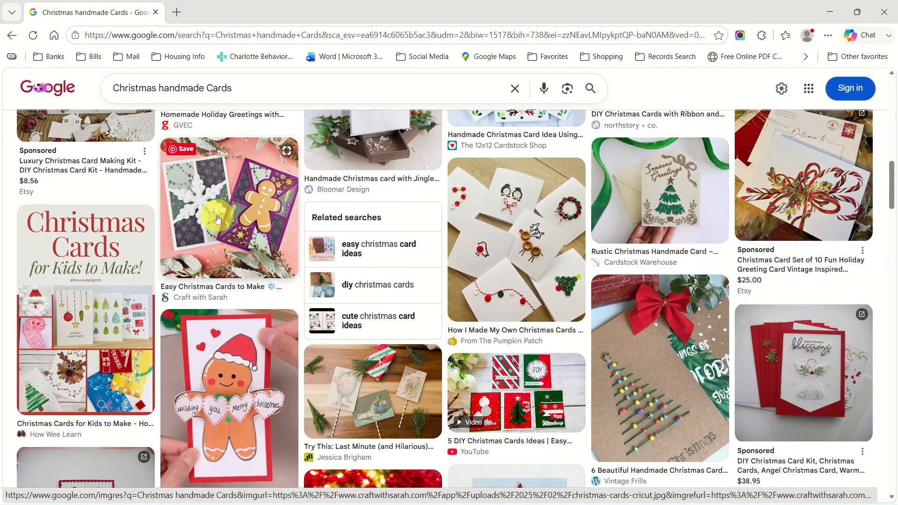
{"action": "scroll", "coordinate": [217, 218], "scroll_direction": "down", "scroll_amount": 2}
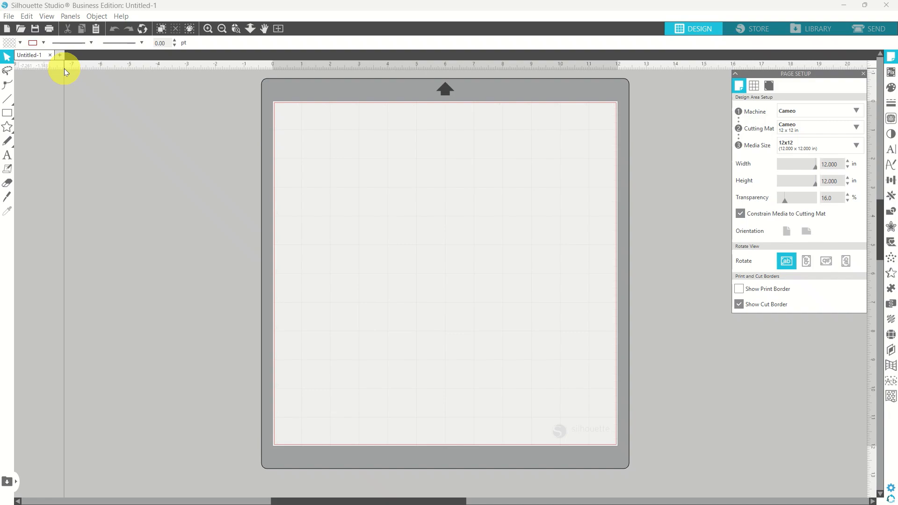
{"action": "left_click", "coordinate": [10, 18]}
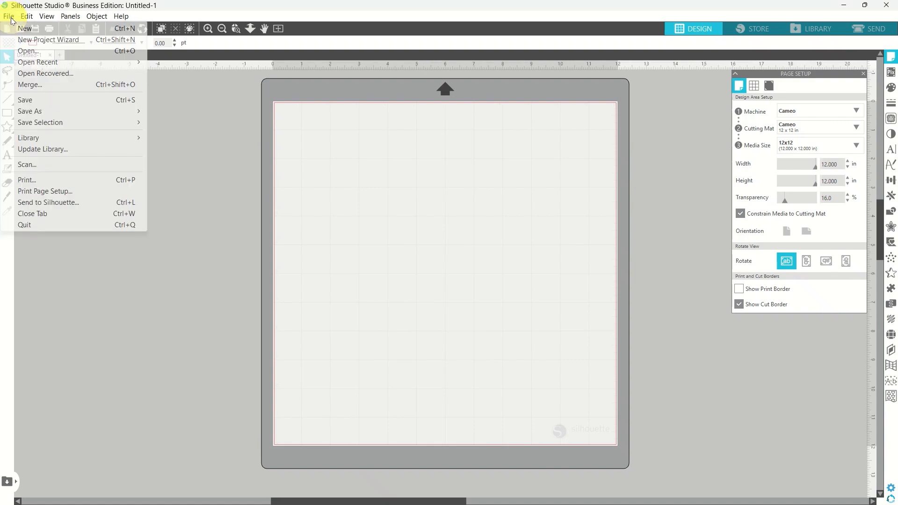
{"action": "left_click", "coordinate": [29, 51]}
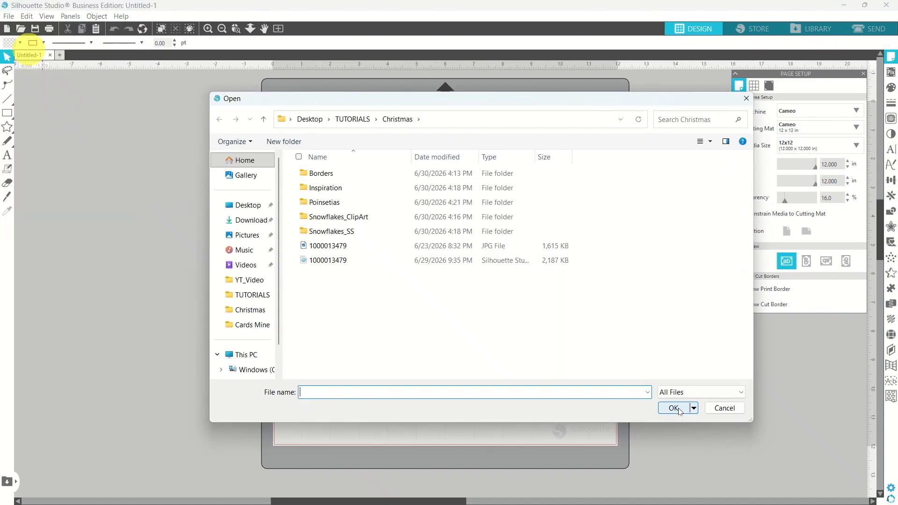
{"action": "double_click", "coordinate": [344, 188]}
{"action": "left_click", "coordinate": [319, 177]}
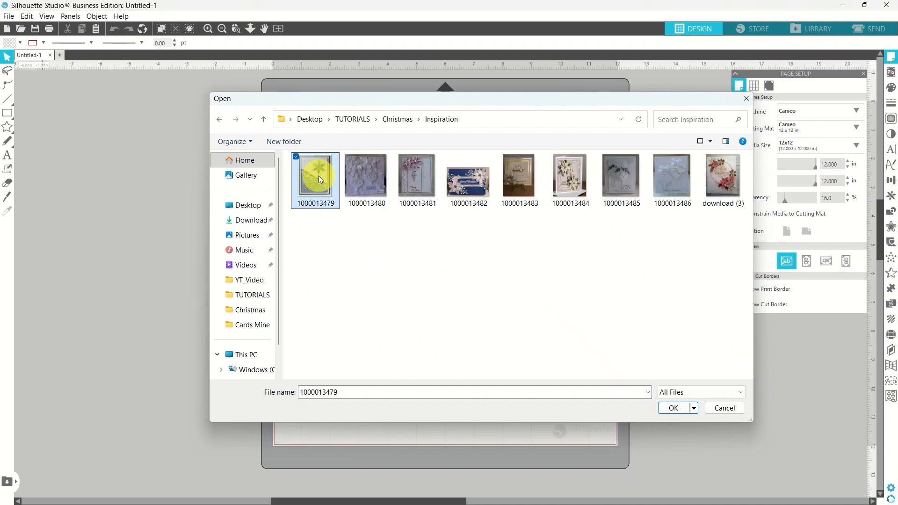
{"action": "double_click", "coordinate": [318, 176]}
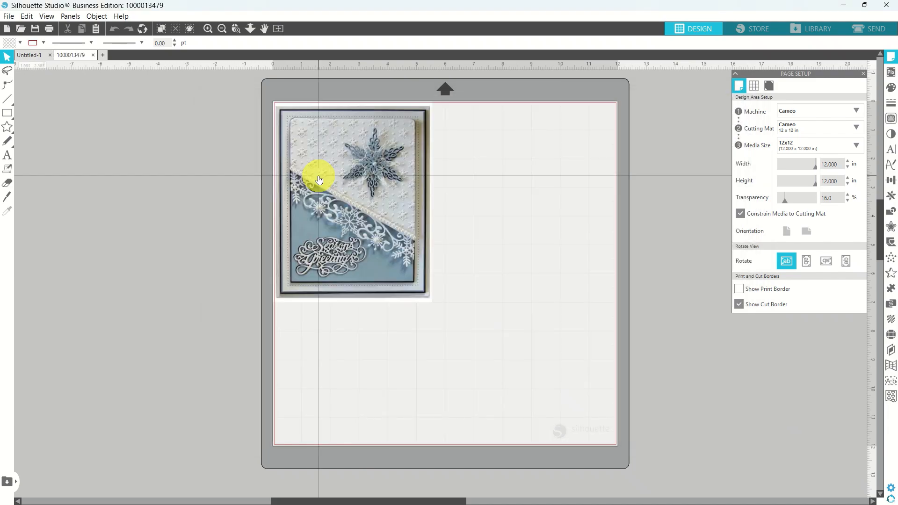
Move the card photo left off the mat and enlarge it to about 8.2 × 10.4 in.
{"action": "mouse_move", "coordinate": [319, 180]}
{"action": "left_mouse_down"}
{"action": "mouse_move", "coordinate": [224, 181]}
{"action": "mouse_move", "coordinate": [165, 201]}
{"action": "mouse_move", "coordinate": [131, 169]}
{"action": "left_mouse_up"}
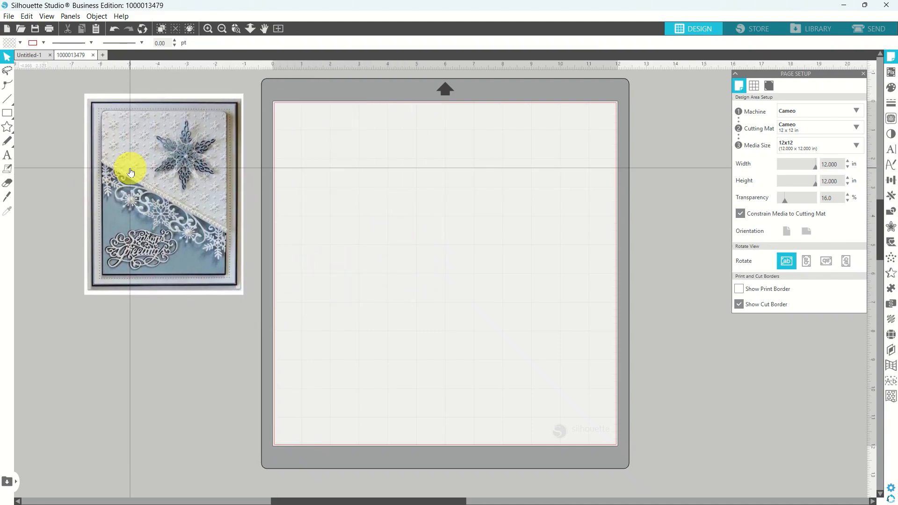
{"action": "left_click", "coordinate": [86, 296]}
{"action": "left_click", "coordinate": [85, 295]}
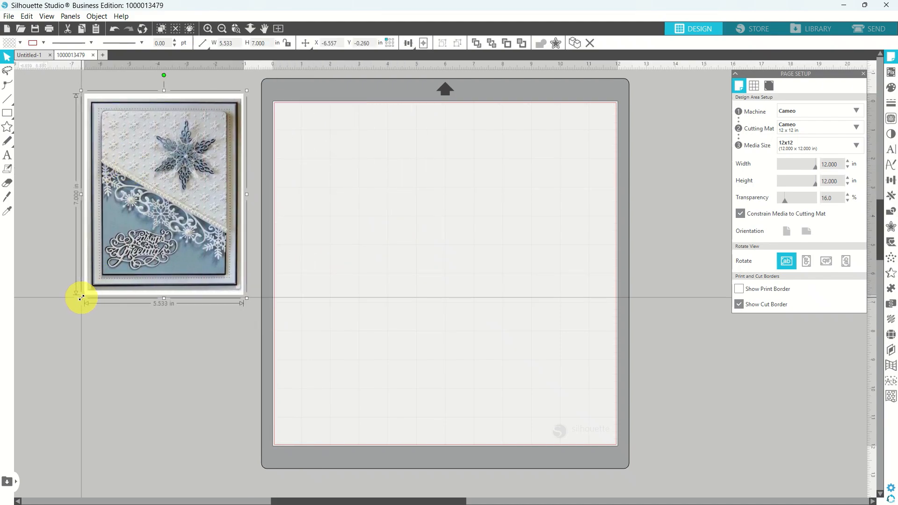
{"action": "left_click_drag", "start_coordinate": [81, 297], "coordinate": [33, 418]}
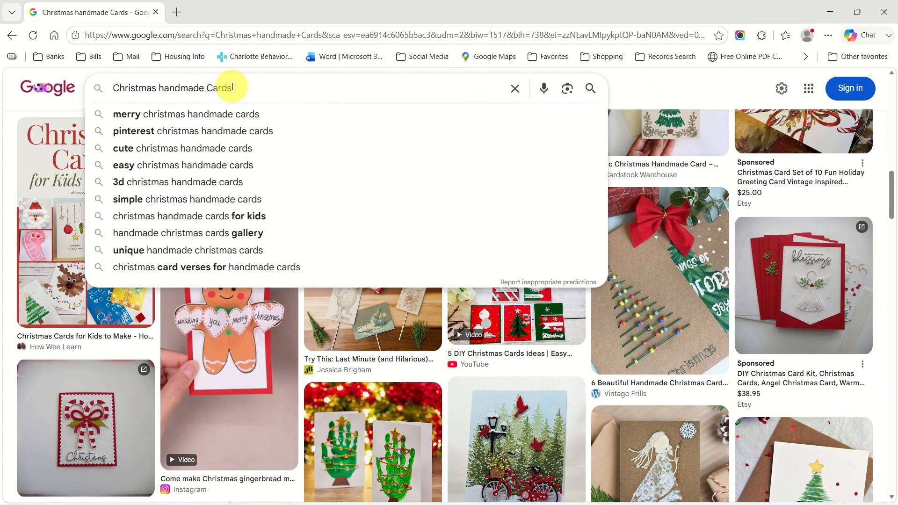
Replace the query with 'Snowflakes black and white png clipart' and run the search.
{"action": "left_click_drag", "start_coordinate": [232, 87], "coordinate": [75, 81]}
{"action": "type", "text": "Sn"}
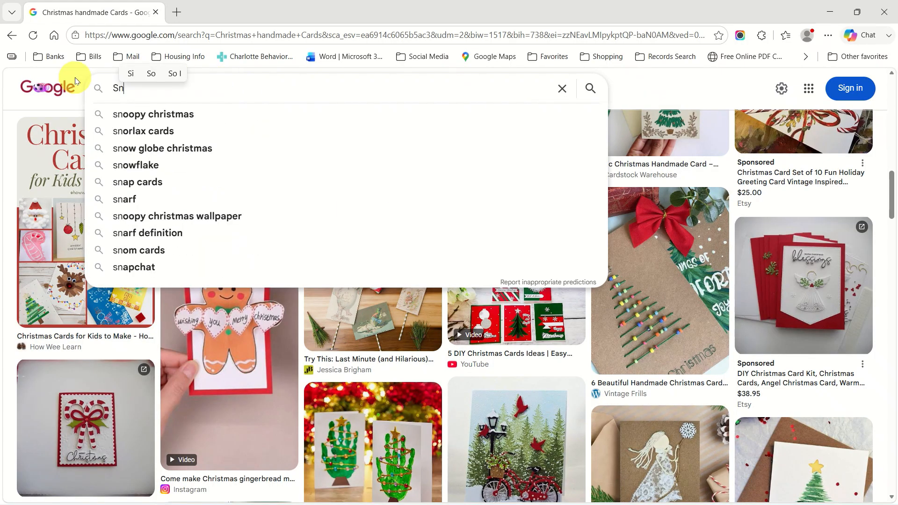
{"action": "type", "text": "owflak"}
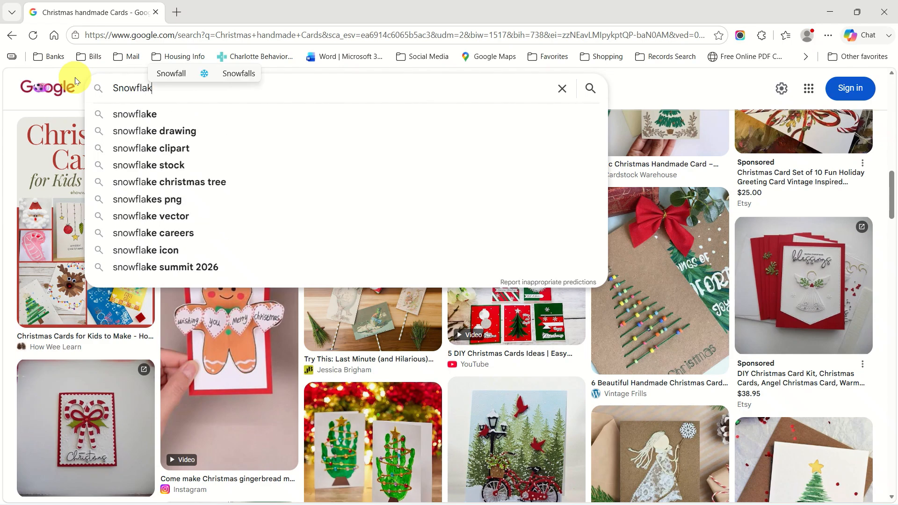
{"action": "type", "text": "es b"}
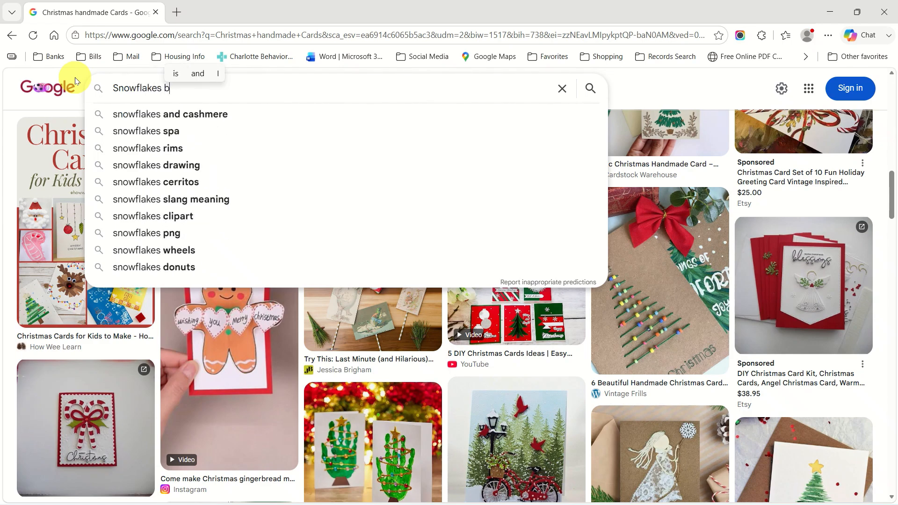
{"action": "type", "text": "lack an"}
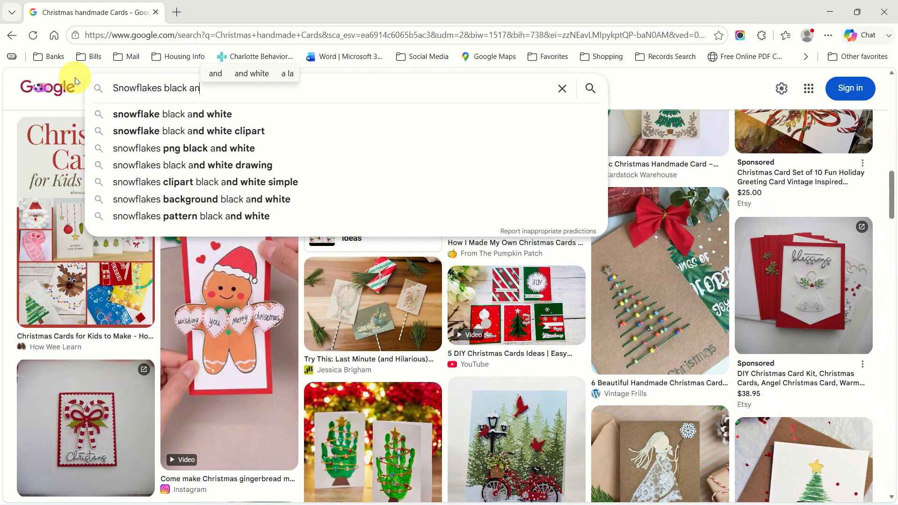
{"action": "type", "text": "d white "}
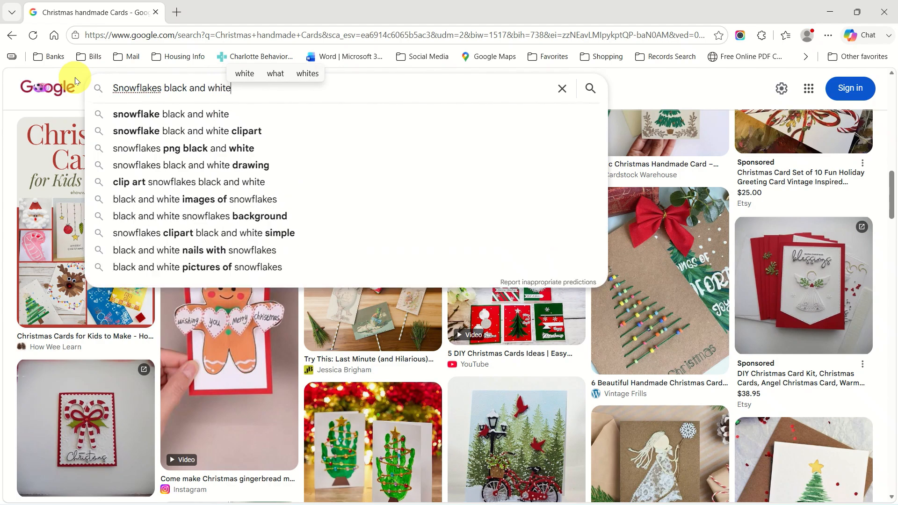
{"action": "type", "text": "png"}
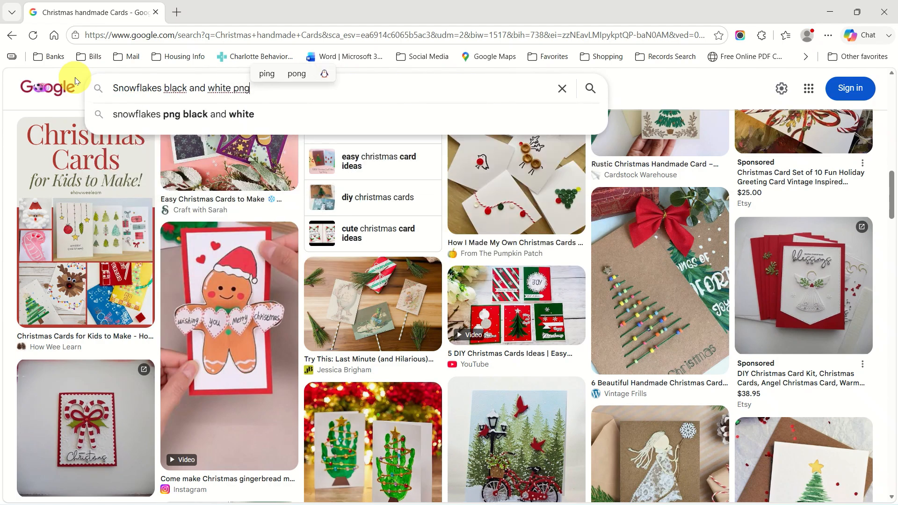
{"action": "type", "text": " cl"}
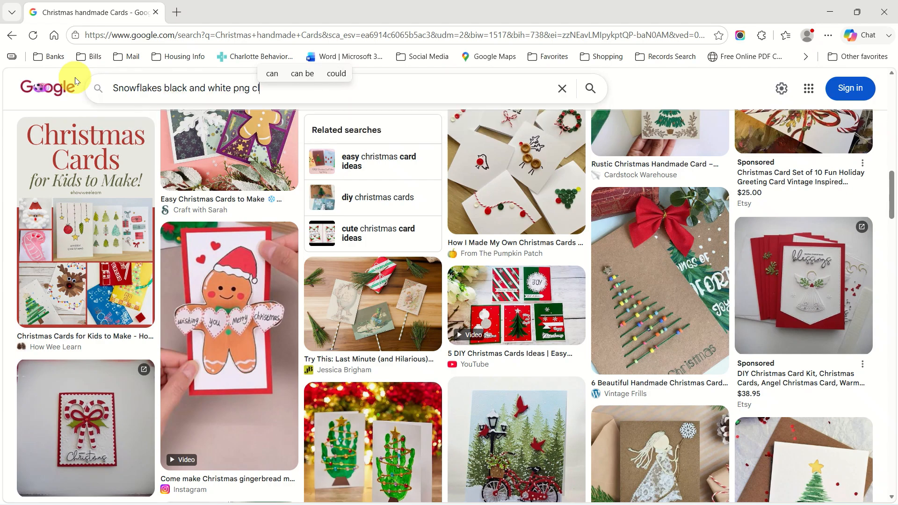
{"action": "type", "text": "ipart"}
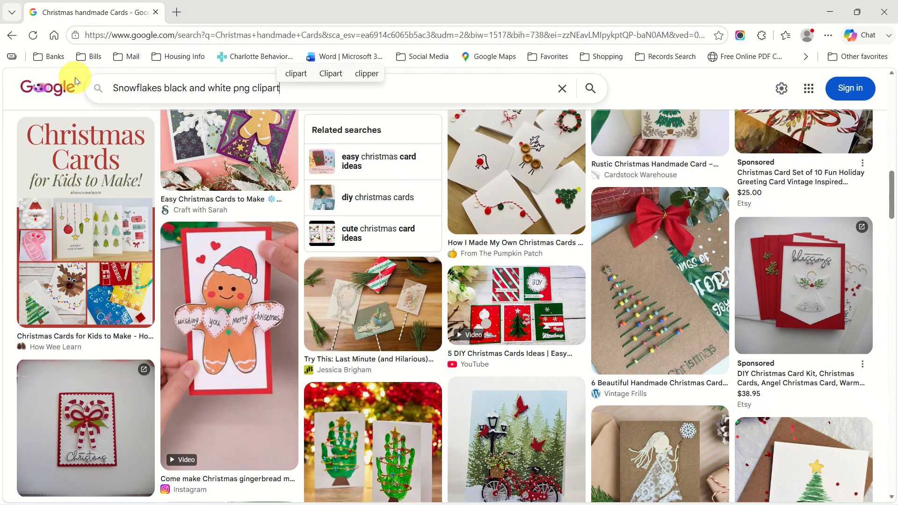
{"action": "key", "text": "Return"}
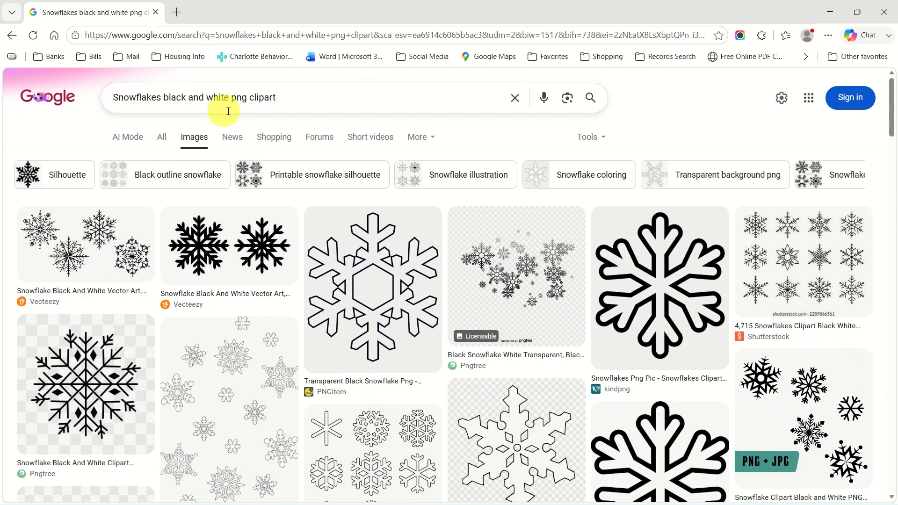
Add 'free' to the snowflake query, rerun it and scroll through the results.
{"action": "left_click", "coordinate": [290, 100]}
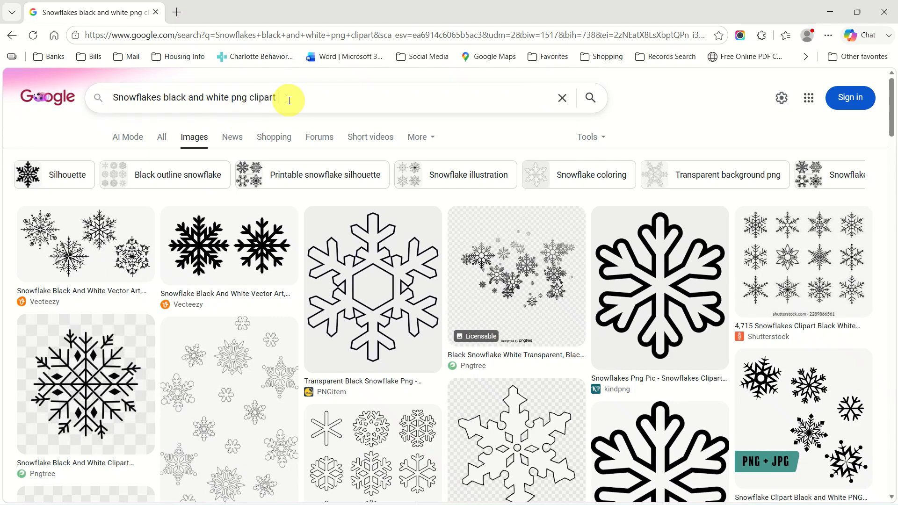
{"action": "type", "text": "free"}
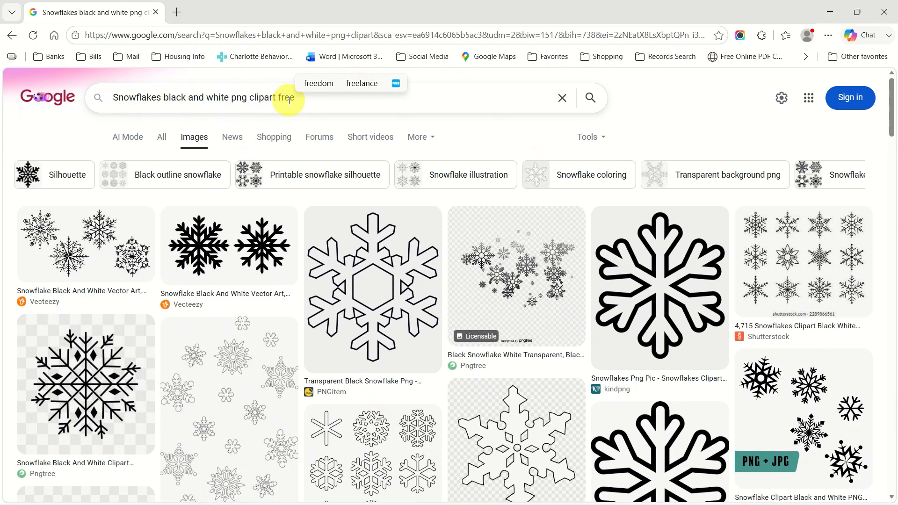
{"action": "key", "text": "Return"}
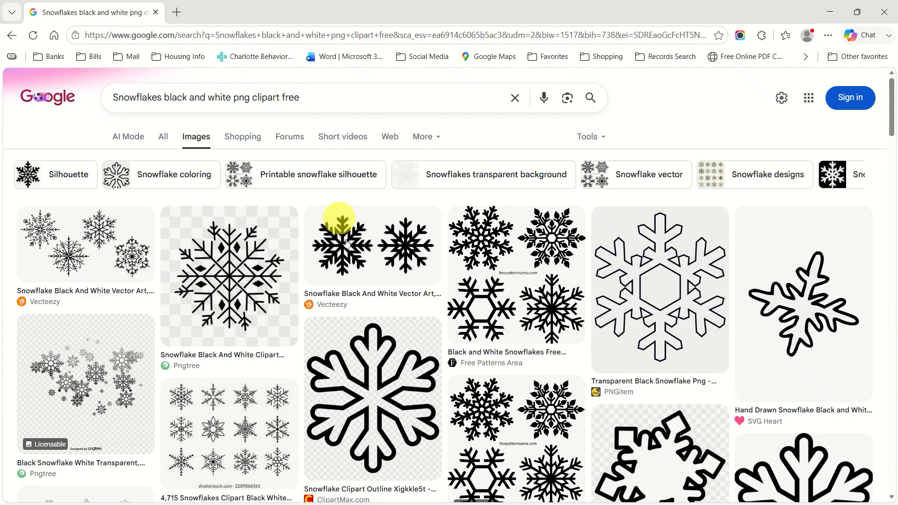
{"action": "scroll", "coordinate": [366, 292], "scroll_direction": "down", "scroll_amount": 5}
{"action": "scroll", "coordinate": [366, 295], "scroll_direction": "down", "scroll_amount": 2}
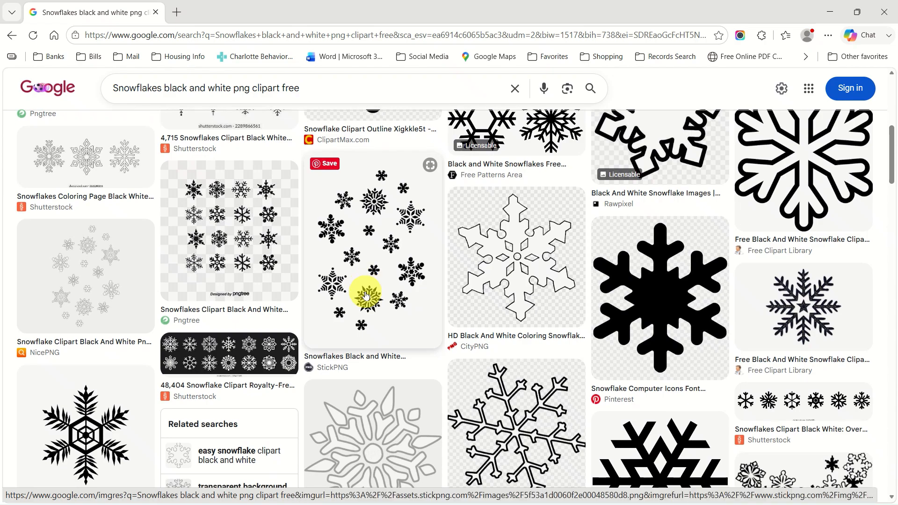
{"action": "scroll", "coordinate": [366, 295], "scroll_direction": "up", "scroll_amount": 4}
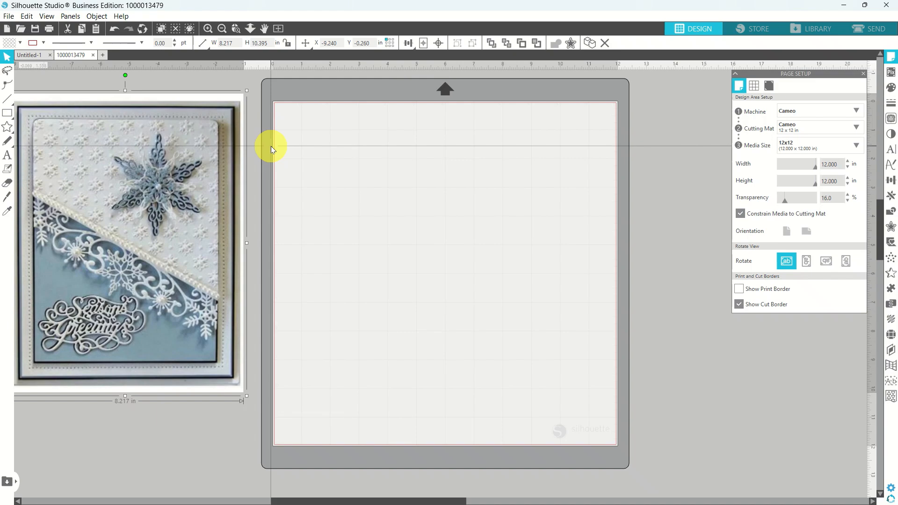
Open six snowflake images, including nTX65K5ac and Snowflake-Template-Outline_Neoclipart_com, from Christmas > Snowflakes_ClipArt.
{"action": "left_click", "coordinate": [12, 17]}
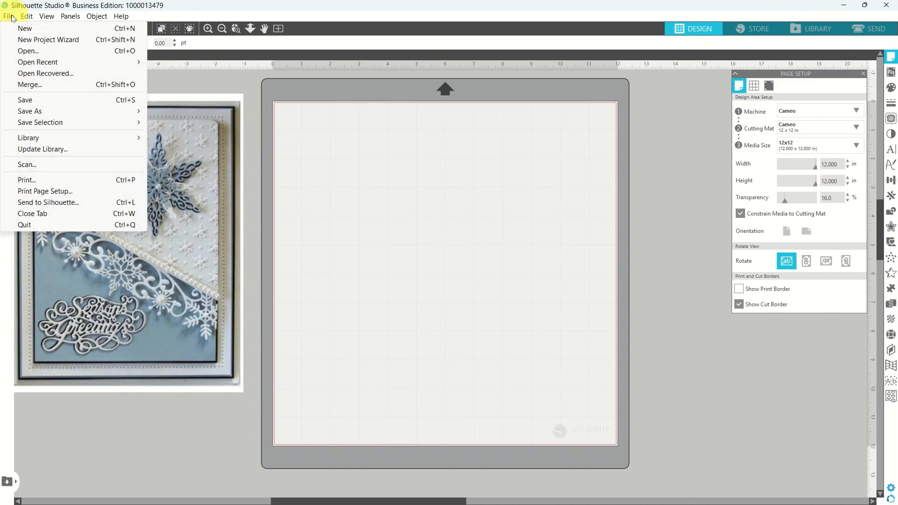
{"action": "left_click", "coordinate": [28, 51]}
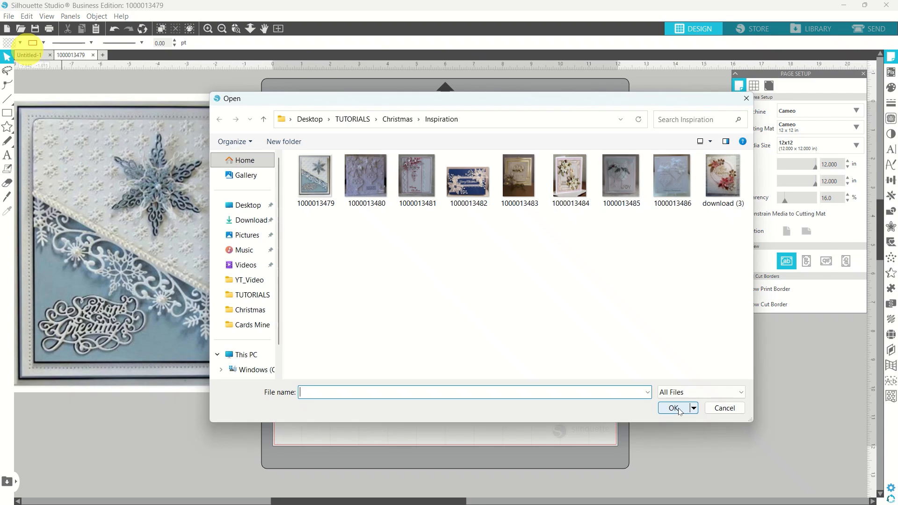
{"action": "left_click", "coordinate": [399, 119]}
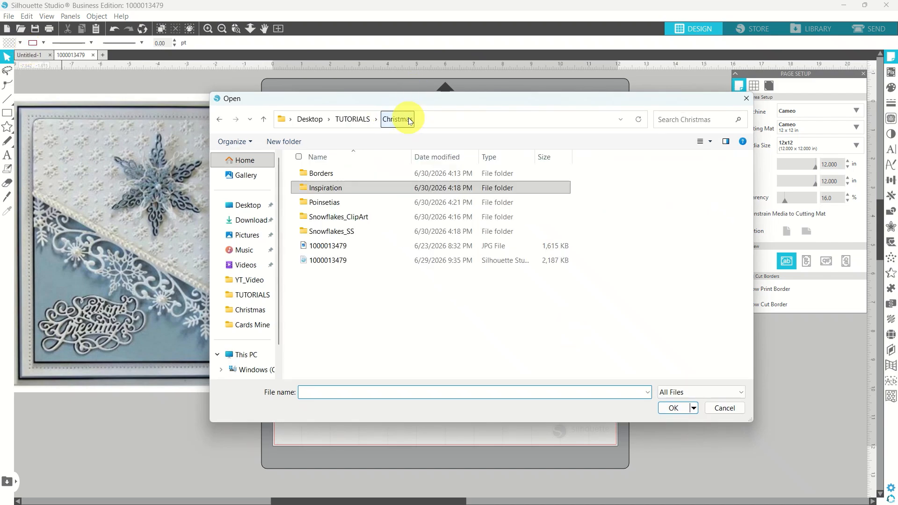
{"action": "left_click", "coordinate": [352, 220]}
{"action": "double_click", "coordinate": [352, 218]}
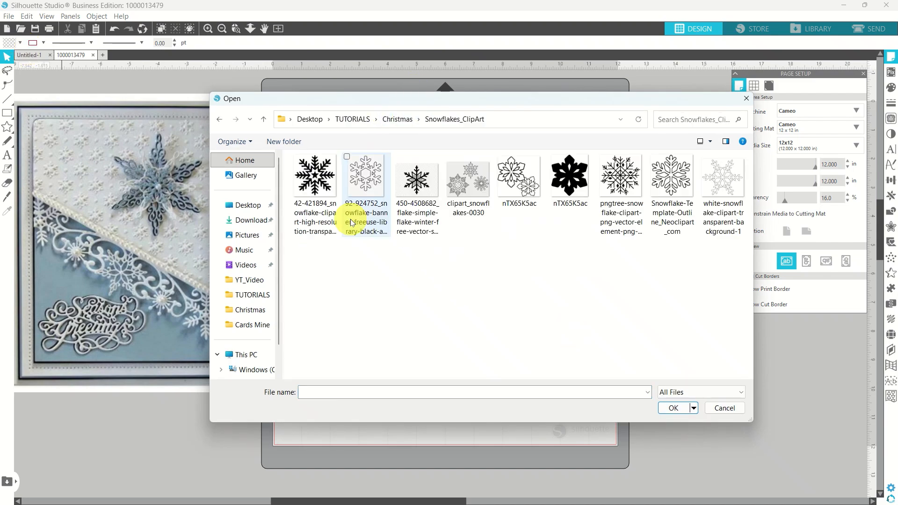
{"action": "left_click", "coordinate": [322, 207]}
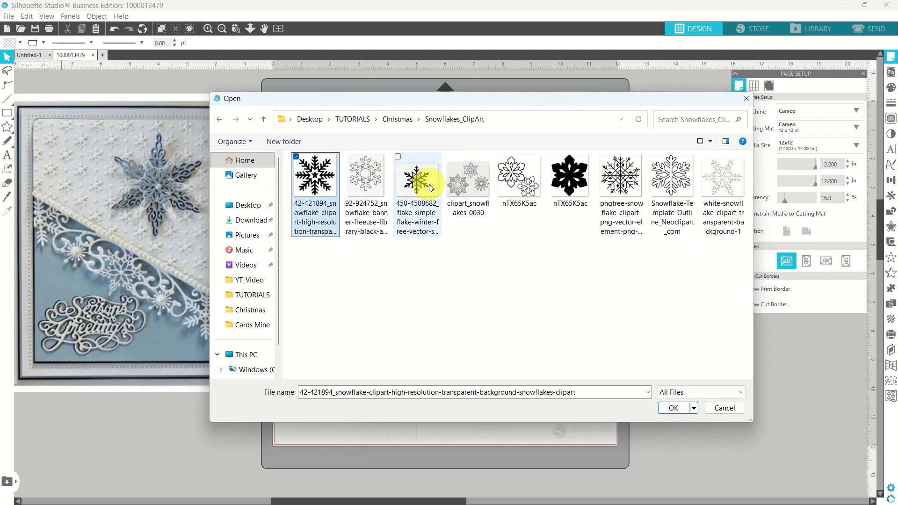
{"action": "left_click", "coordinate": [406, 180], "text": "shift"}
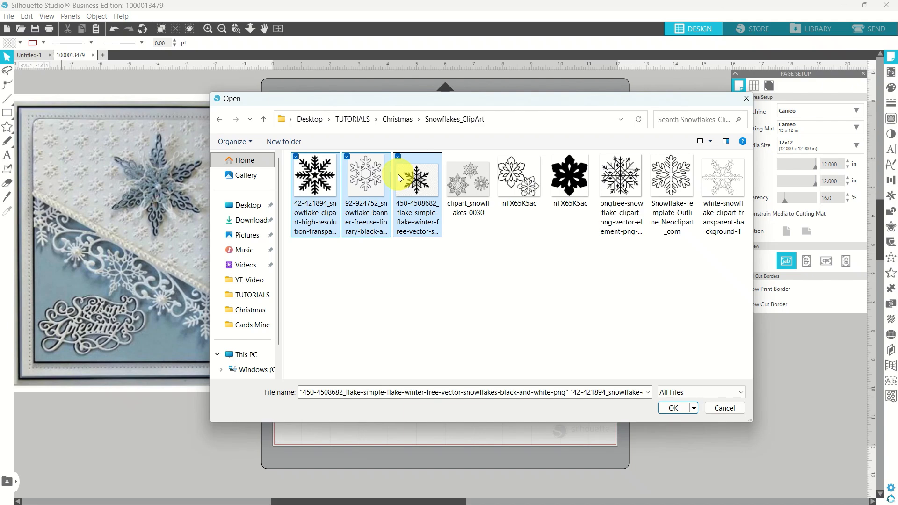
{"action": "left_click", "coordinate": [565, 186], "text": "ctrl"}
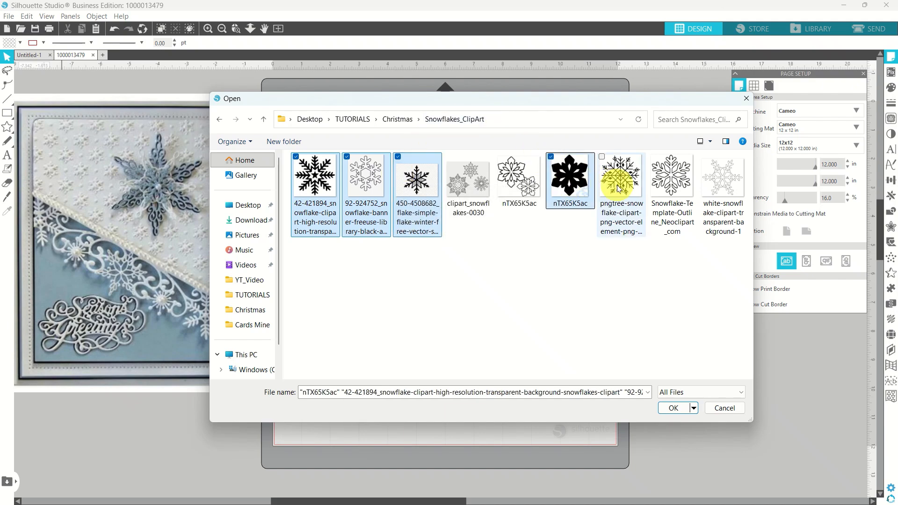
{"action": "left_click", "coordinate": [671, 180], "text": "ctrl"}
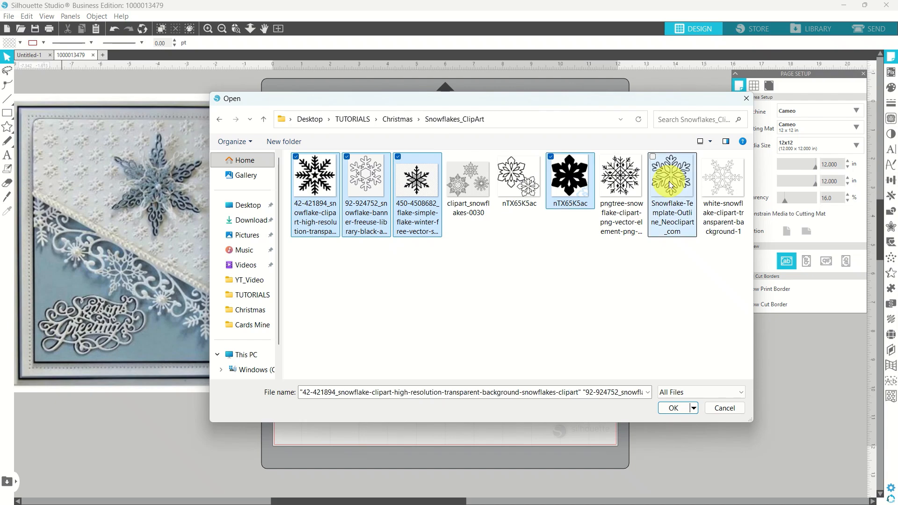
{"action": "left_click", "coordinate": [707, 191], "text": "ctrl"}
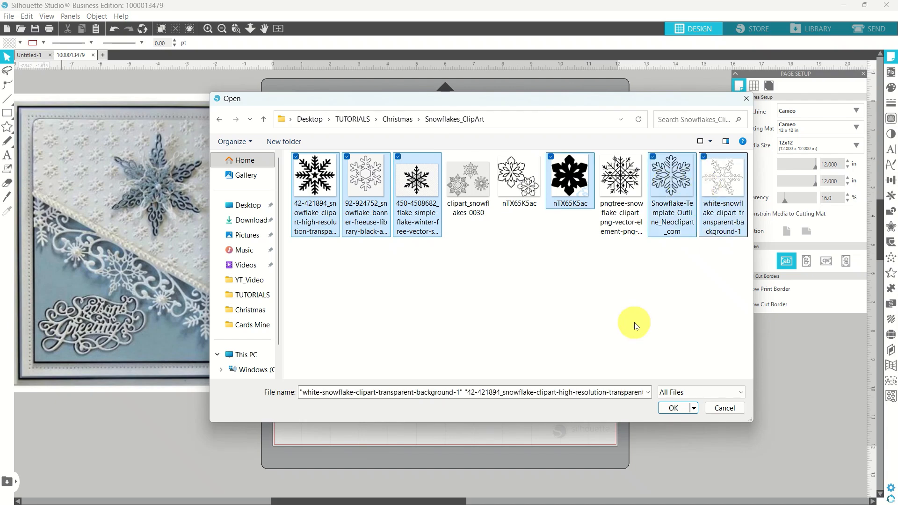
{"action": "left_click", "coordinate": [666, 410]}
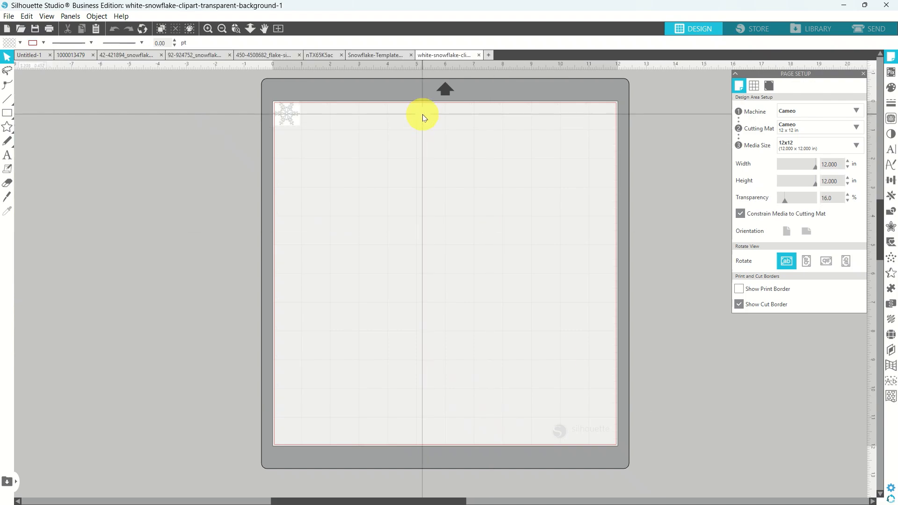
Scale the white snowflake image from under 1 in to about 8.44 × 7.59 in.
{"action": "left_click", "coordinate": [288, 117]}
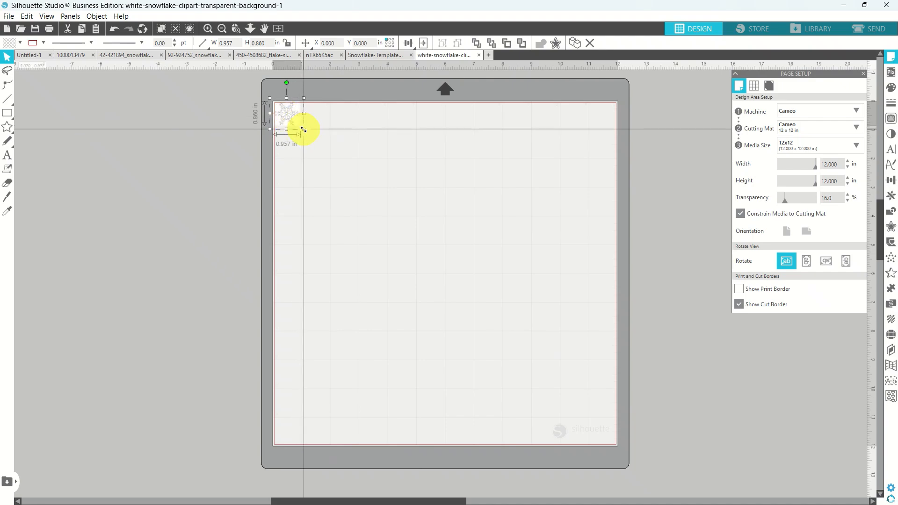
{"action": "left_click_drag", "start_coordinate": [304, 129], "coordinate": [525, 321]}
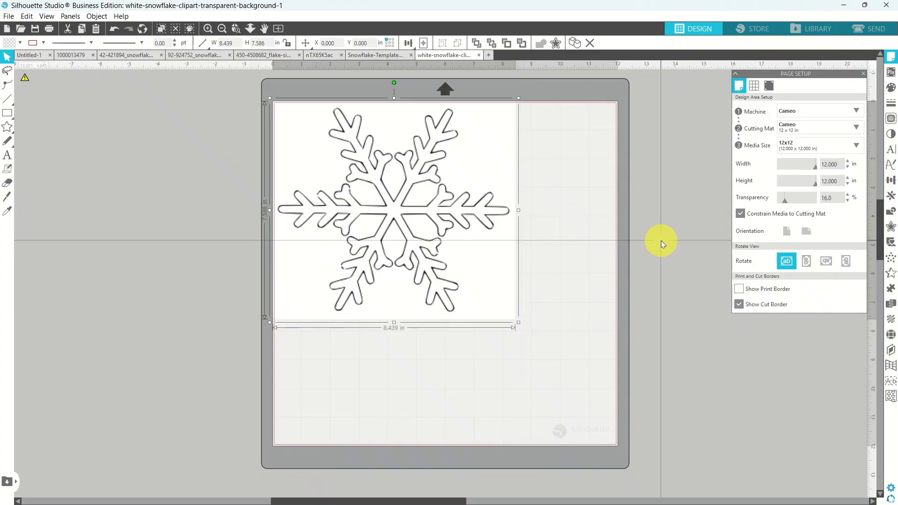
Trace the whole white snowflake at 100% threshold, then move the source image right off the mat.
{"action": "left_click", "coordinate": [891, 120]}
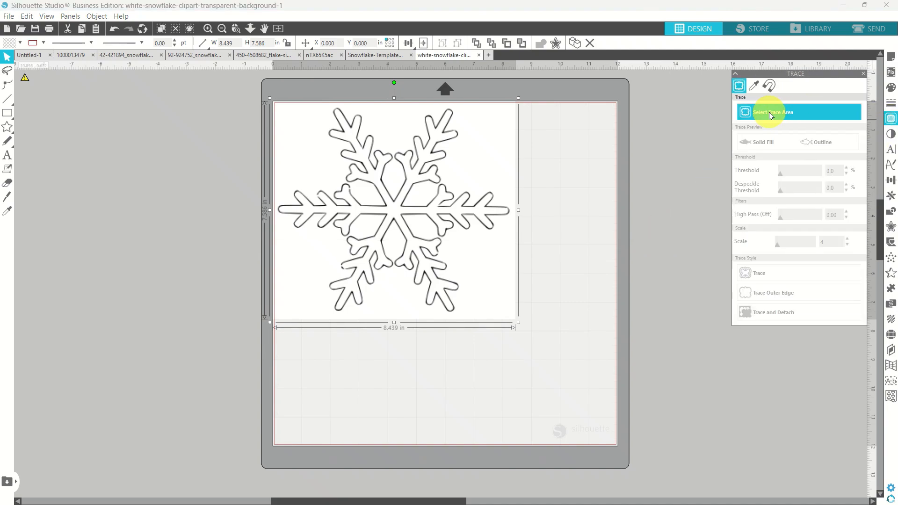
{"action": "left_click", "coordinate": [770, 115]}
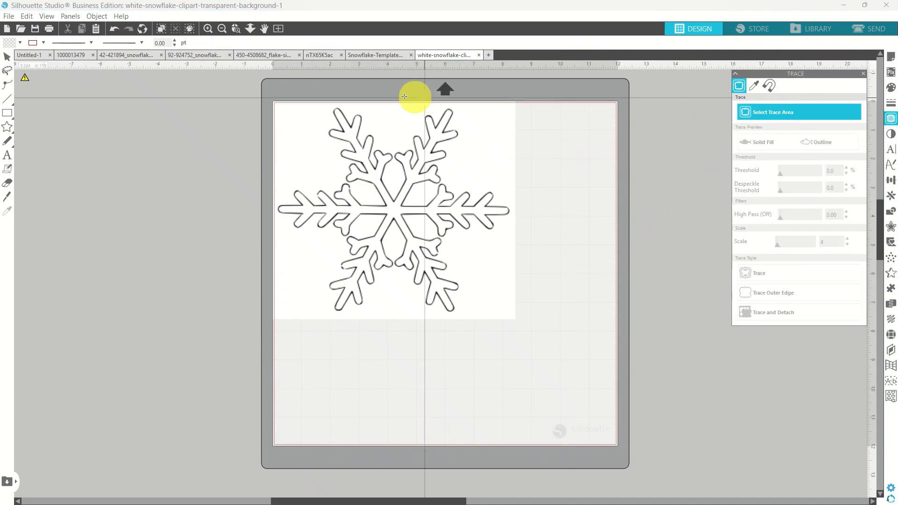
{"action": "mouse_move", "coordinate": [254, 91]}
{"action": "left_mouse_down"}
{"action": "mouse_move", "coordinate": [566, 248]}
{"action": "mouse_move", "coordinate": [561, 329]}
{"action": "left_mouse_up"}
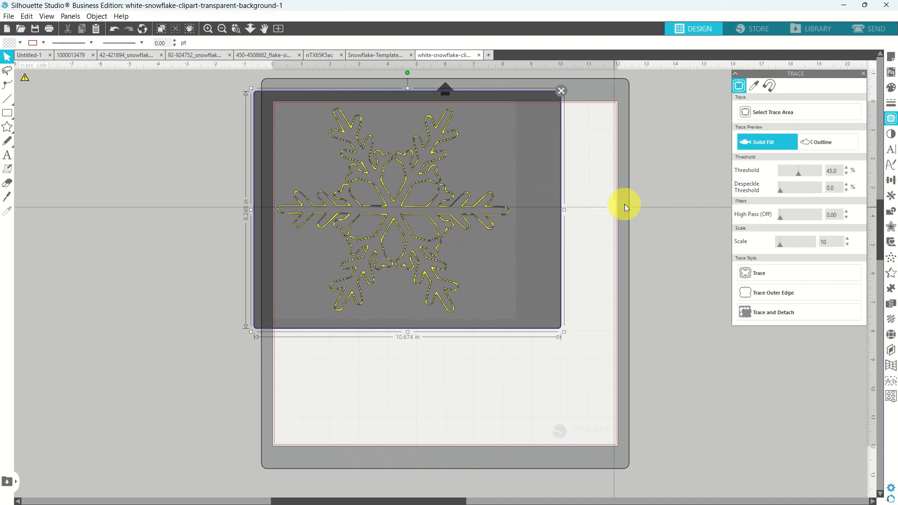
{"action": "left_click", "coordinate": [809, 174]}
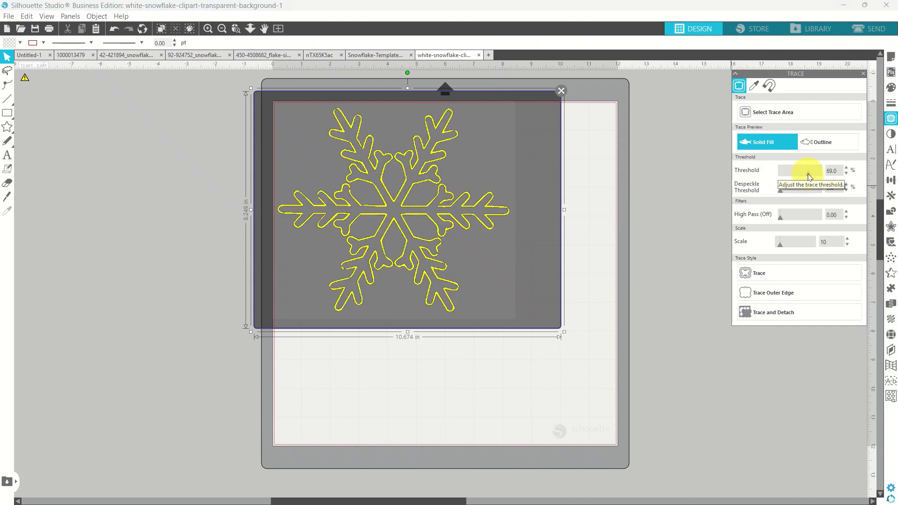
{"action": "left_click", "coordinate": [815, 174]}
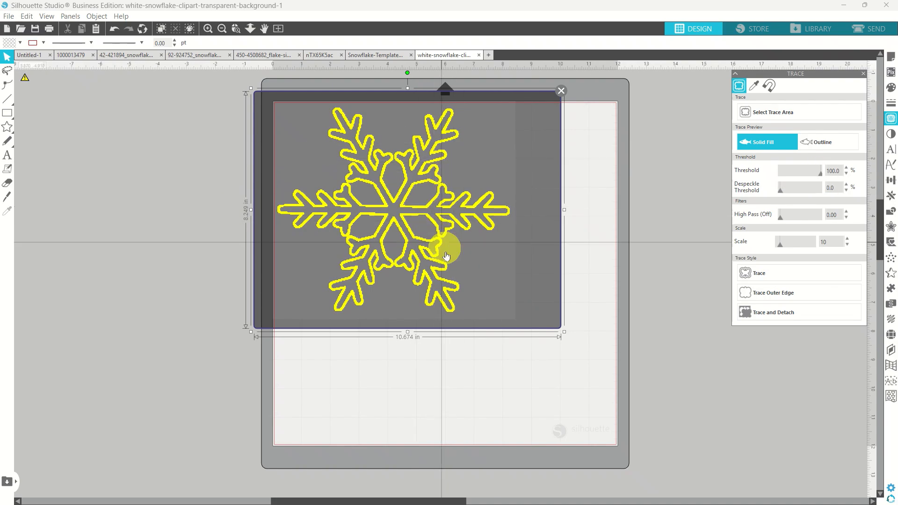
{"action": "left_click", "coordinate": [754, 274]}
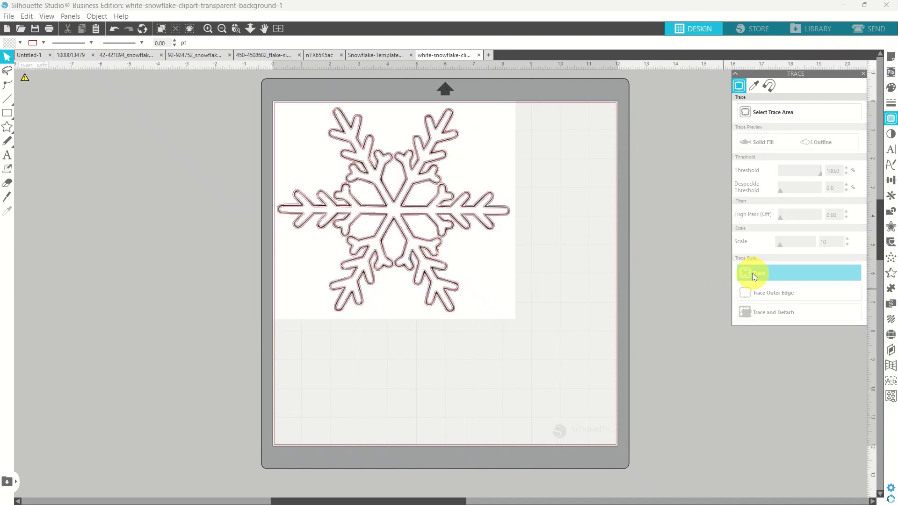
{"action": "left_click", "coordinate": [492, 279]}
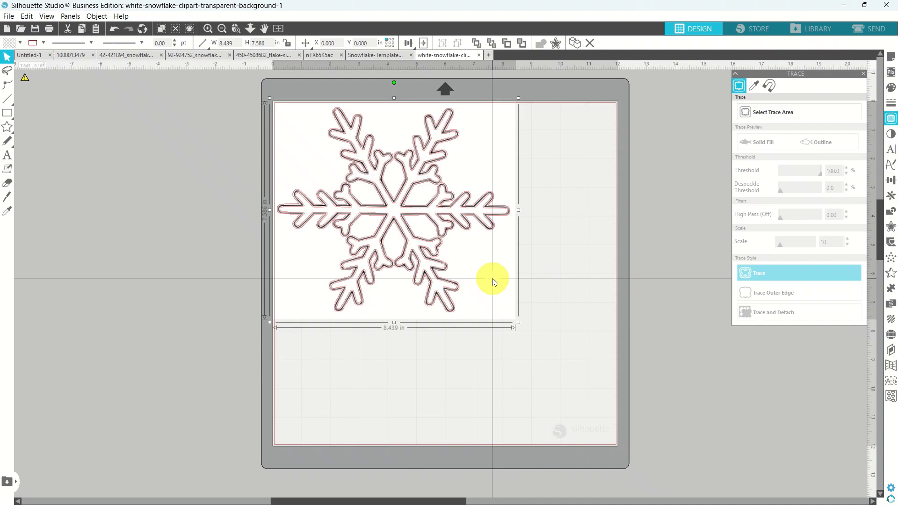
{"action": "left_click_drag", "start_coordinate": [493, 279], "coordinate": [810, 309]}
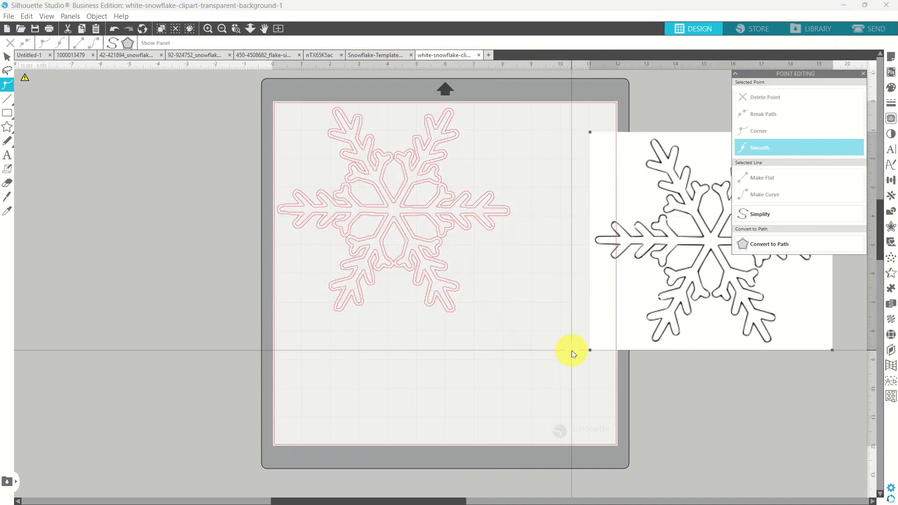
Inspect the traced snowflake's nodes and zoom in on its centre.
{"action": "left_click", "coordinate": [388, 201]}
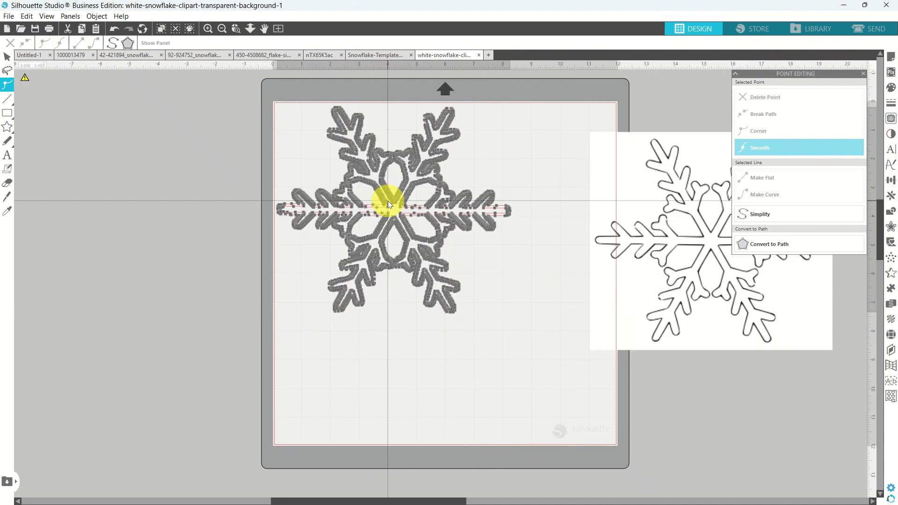
{"action": "left_click", "coordinate": [262, 143]}
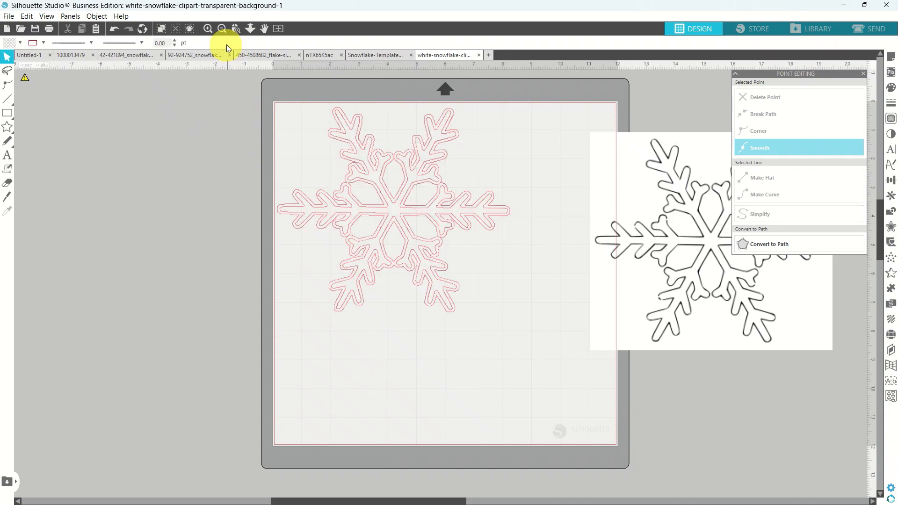
{"action": "left_click", "coordinate": [236, 30]}
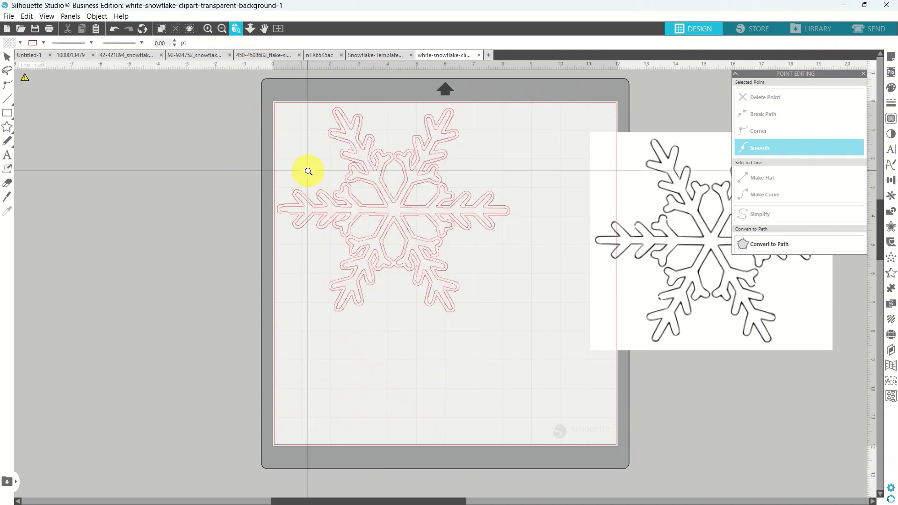
{"action": "left_click_drag", "start_coordinate": [308, 171], "coordinate": [488, 276]}
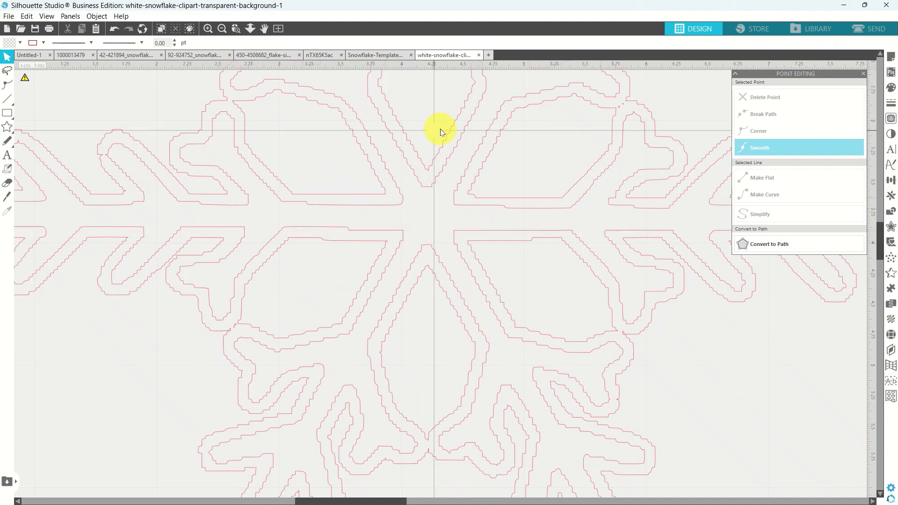
Close the white snowflake and Snowflake-Template documents without saving.
{"action": "left_click", "coordinate": [481, 56]}
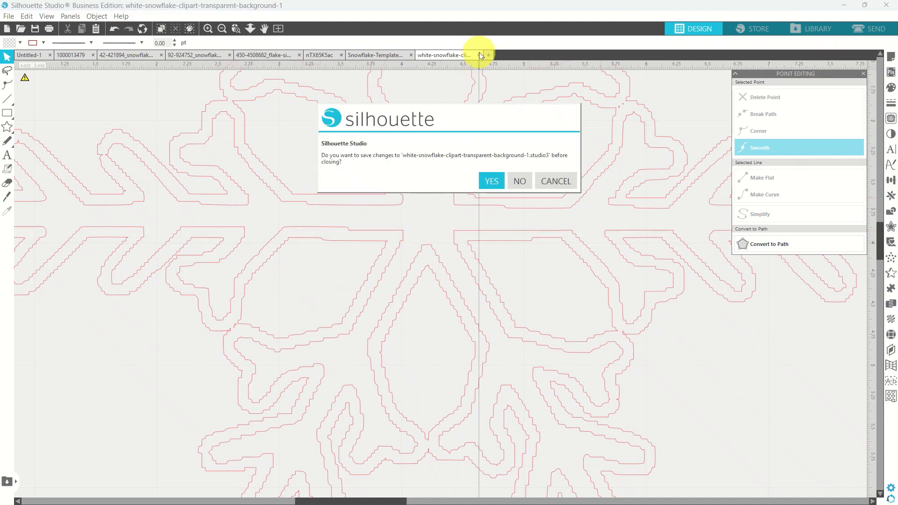
{"action": "left_click", "coordinate": [517, 181]}
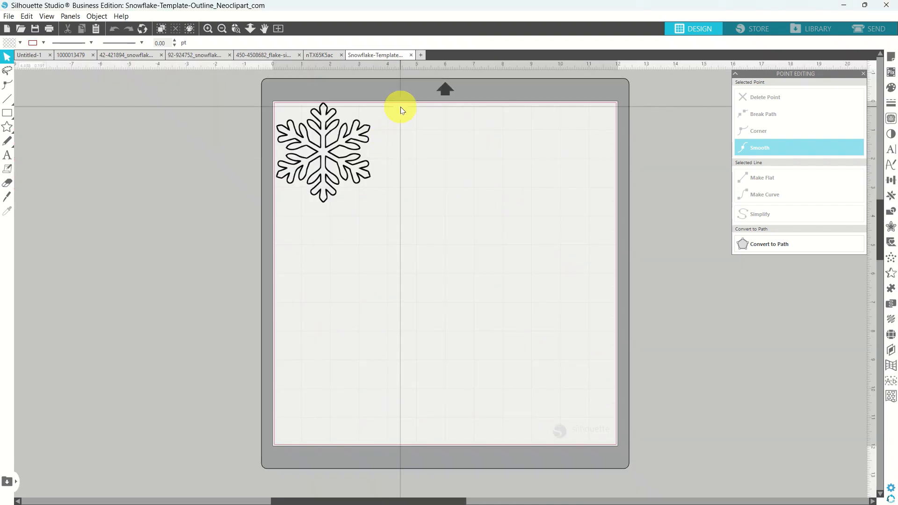
{"action": "left_click", "coordinate": [411, 56]}
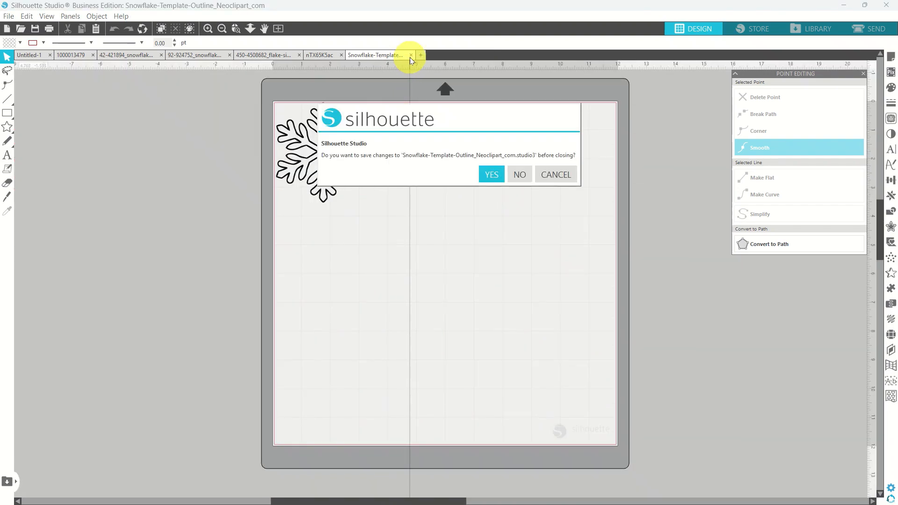
{"action": "left_click", "coordinate": [514, 171]}
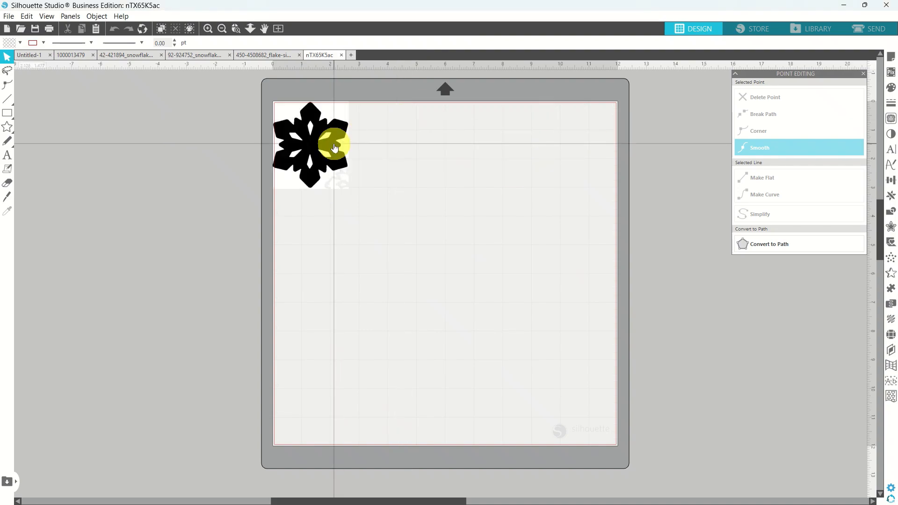
Enlarge the black nTX65K5ac snowflake, trace it, and move the source image off to the right.
{"action": "left_click", "coordinate": [334, 146]}
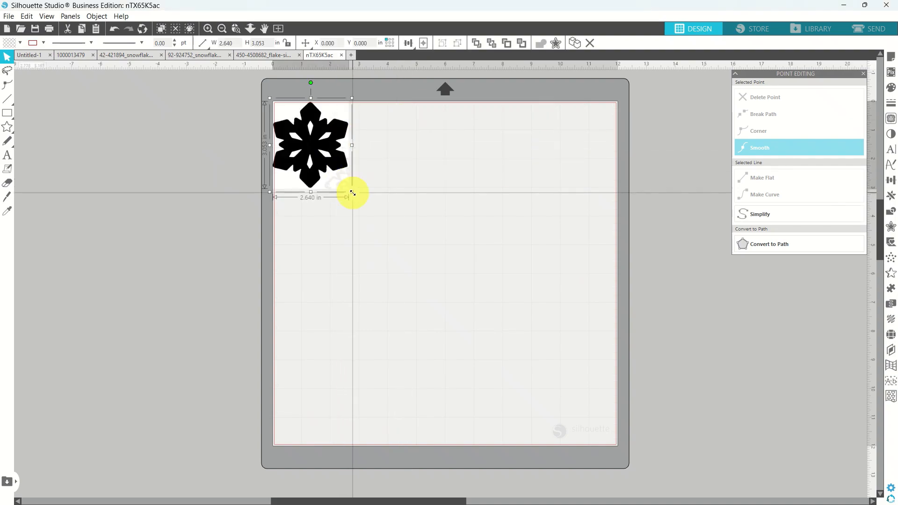
{"action": "left_click_drag", "start_coordinate": [351, 192], "coordinate": [548, 331]}
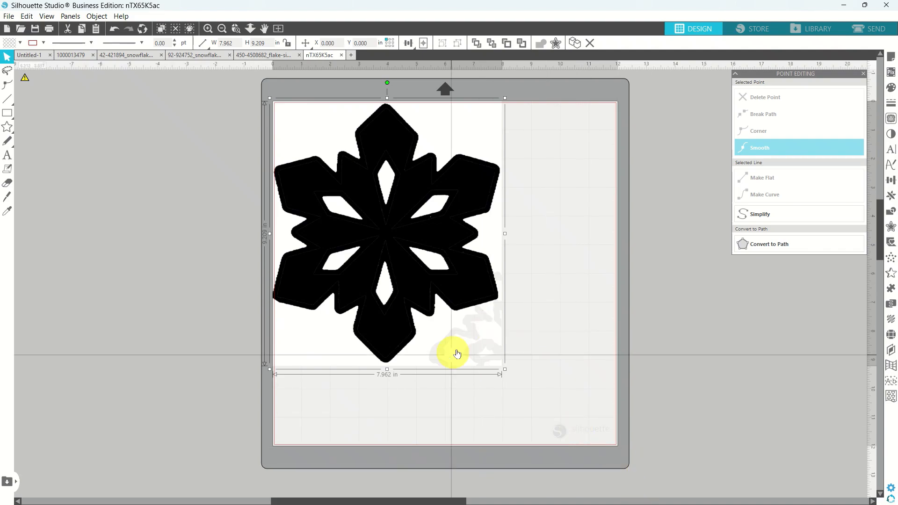
{"action": "left_click", "coordinate": [892, 119]}
{"action": "left_click", "coordinate": [776, 115]}
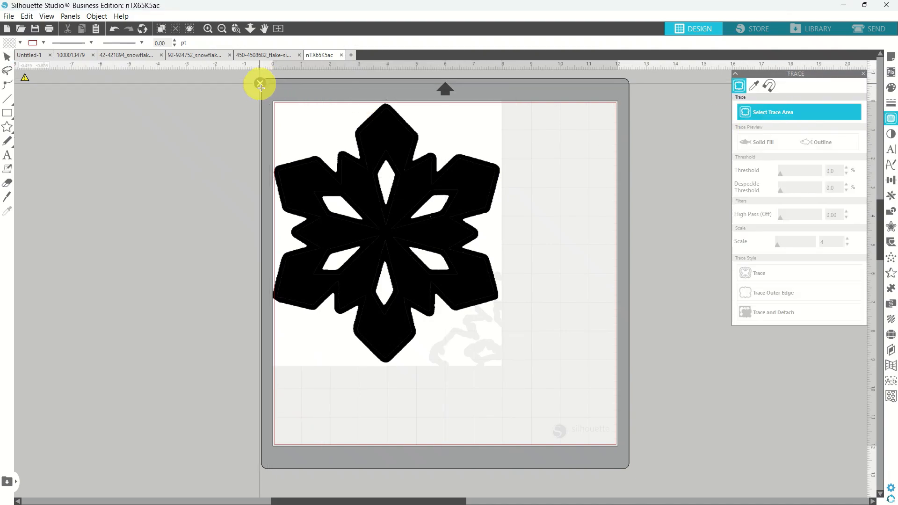
{"action": "mouse_move", "coordinate": [260, 84]}
{"action": "left_mouse_down"}
{"action": "mouse_move", "coordinate": [435, 307]}
{"action": "mouse_move", "coordinate": [493, 369]}
{"action": "mouse_move", "coordinate": [517, 380]}
{"action": "left_mouse_up"}
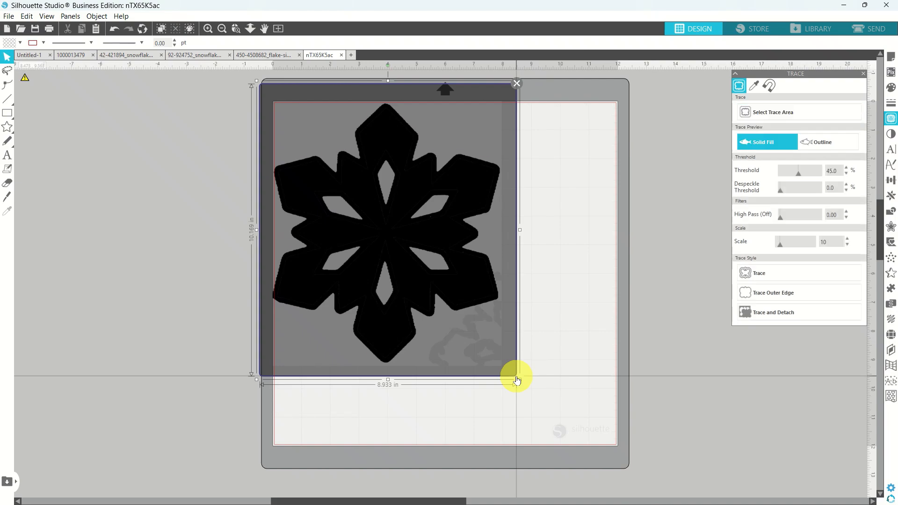
{"action": "left_click", "coordinate": [753, 276]}
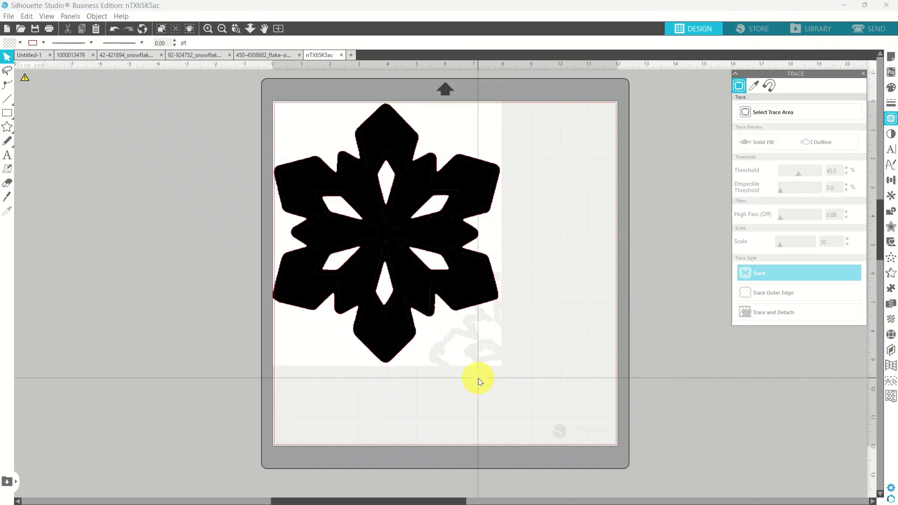
{"action": "mouse_move", "coordinate": [472, 341]}
{"action": "left_mouse_down"}
{"action": "mouse_move", "coordinate": [761, 321]}
{"action": "mouse_move", "coordinate": [812, 357]}
{"action": "left_mouse_up"}
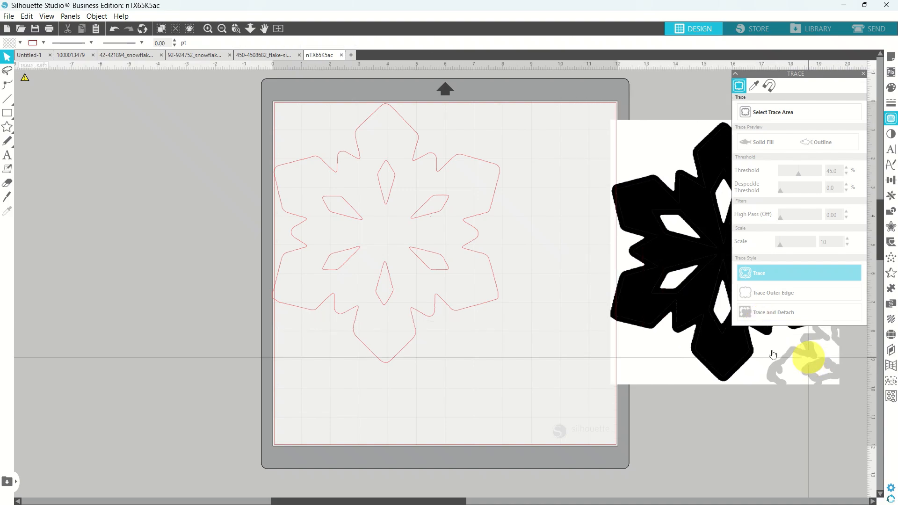
Shrink the traced snowflake to about 1.896 × 2.165 in and fill it solid red.
{"action": "left_click", "coordinate": [496, 294]}
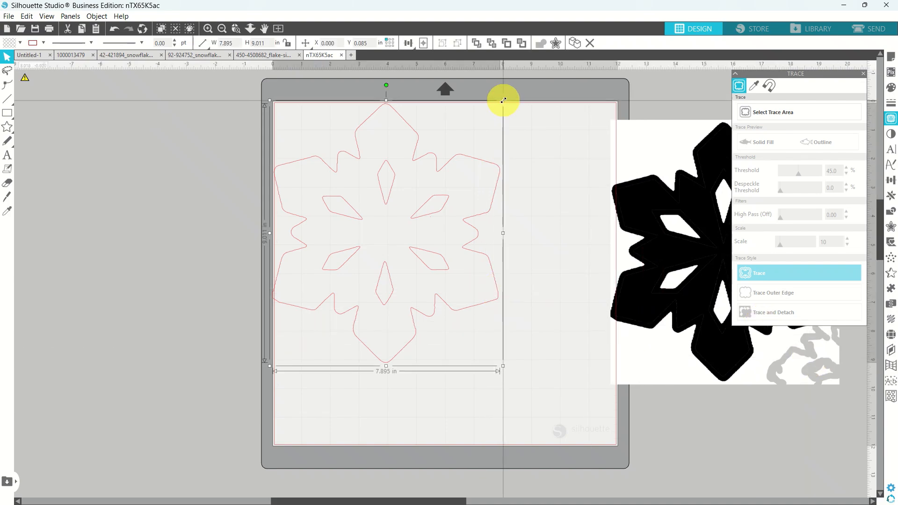
{"action": "left_click_drag", "start_coordinate": [502, 100], "coordinate": [348, 312]}
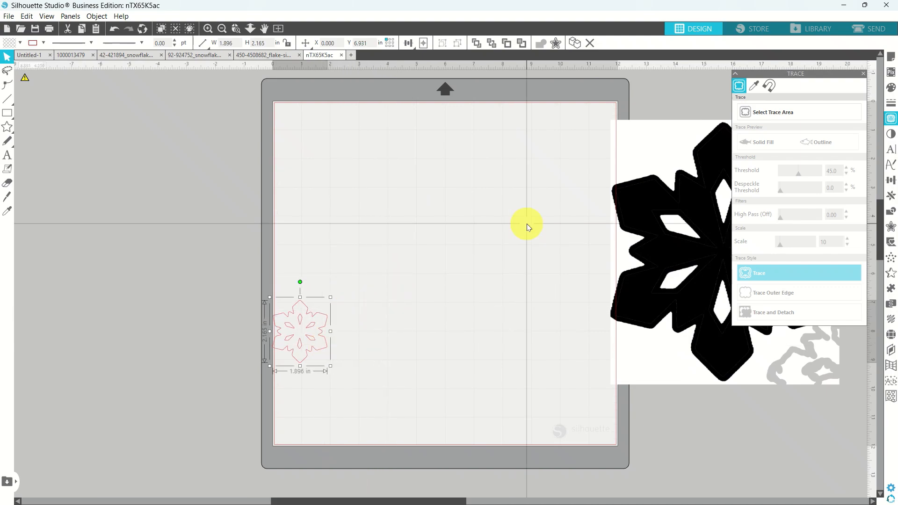
{"action": "left_click", "coordinate": [893, 91]}
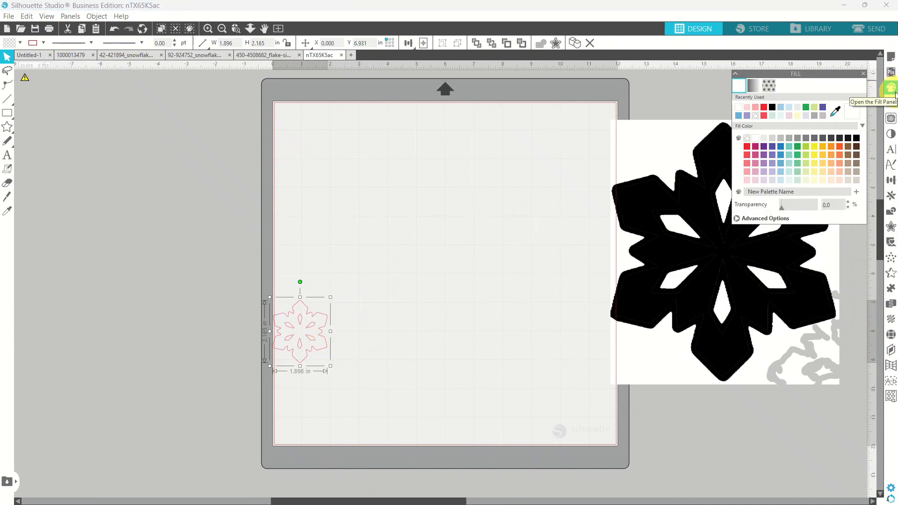
{"action": "left_click", "coordinate": [764, 107]}
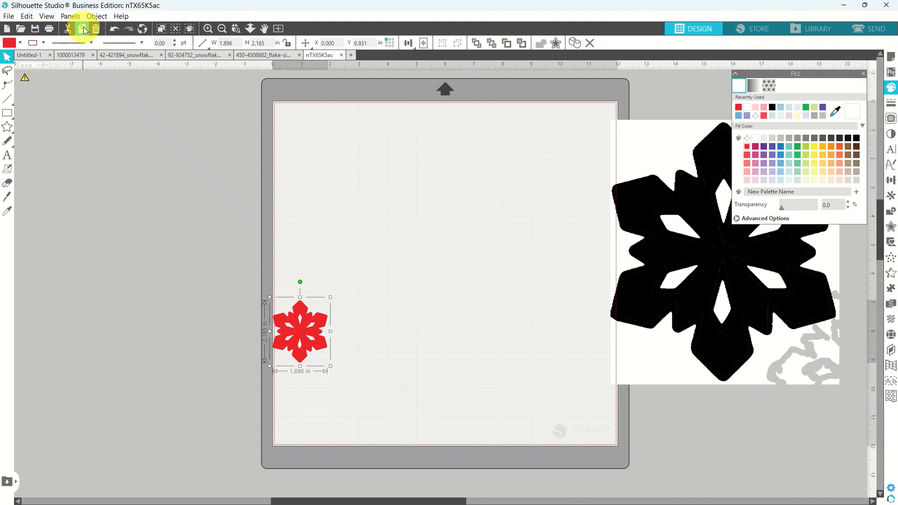
{"action": "left_click", "coordinate": [72, 54]}
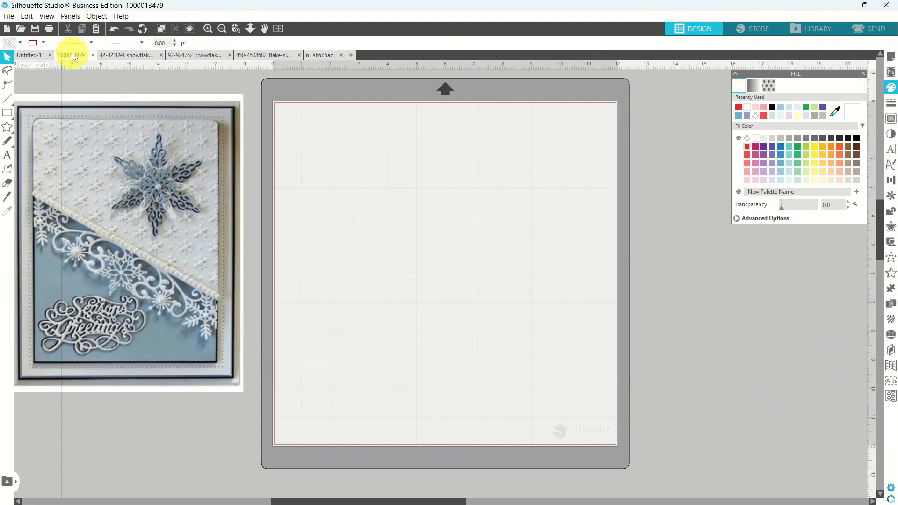
{"action": "left_click", "coordinate": [96, 29]}
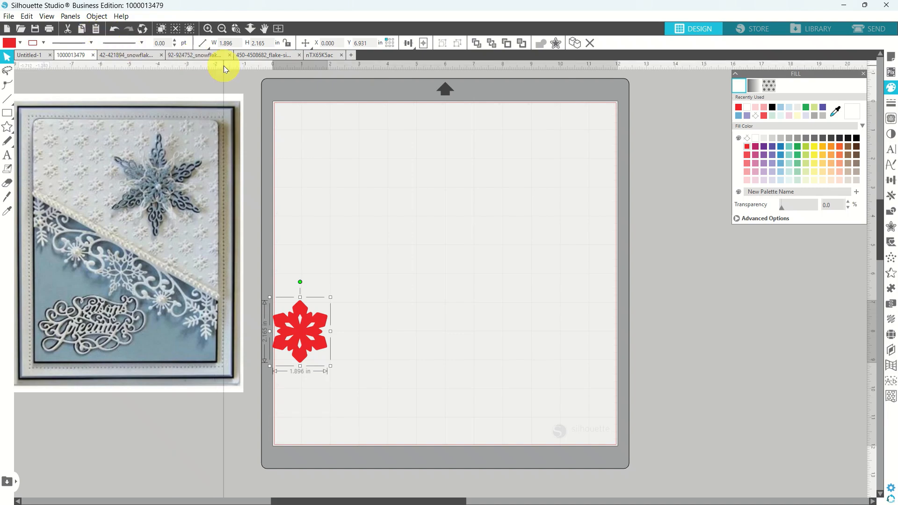
{"action": "left_click", "coordinate": [326, 55]}
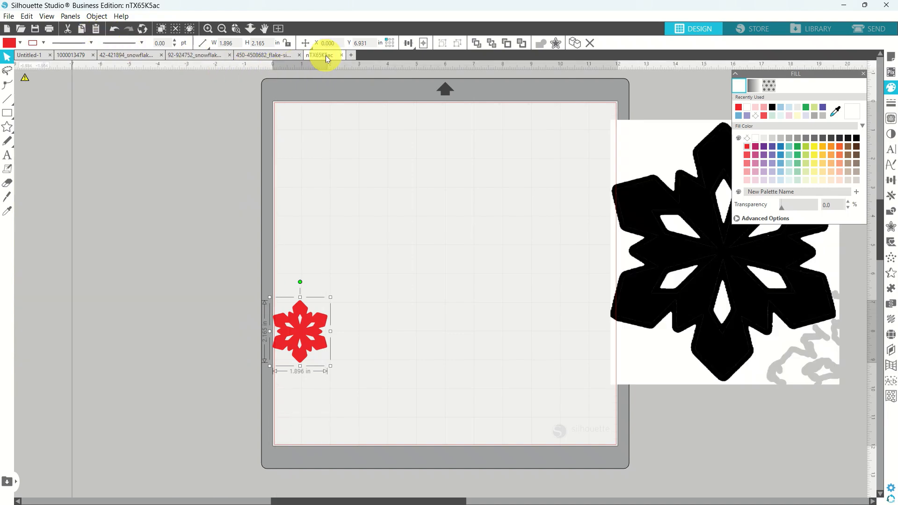
{"action": "left_click_drag", "start_coordinate": [313, 322], "coordinate": [397, 222]}
{"action": "left_click", "coordinate": [709, 264]}
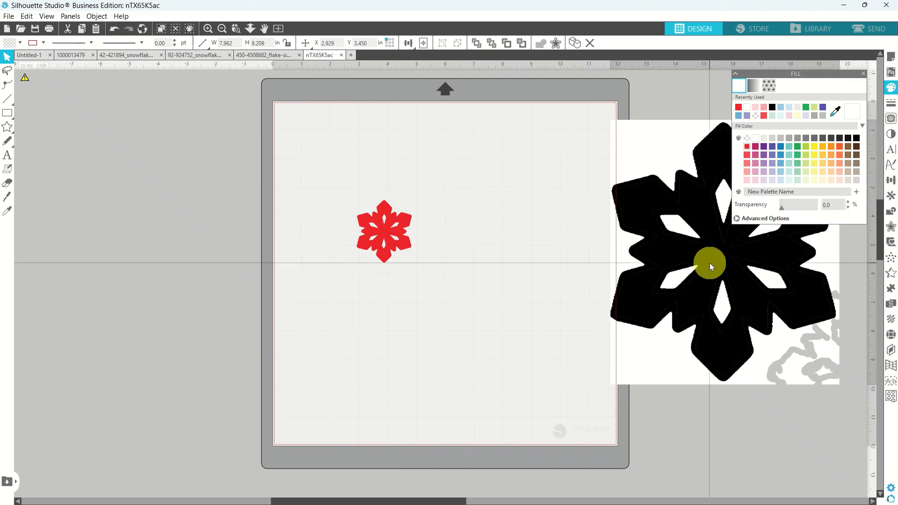
{"action": "key", "text": "Delete"}
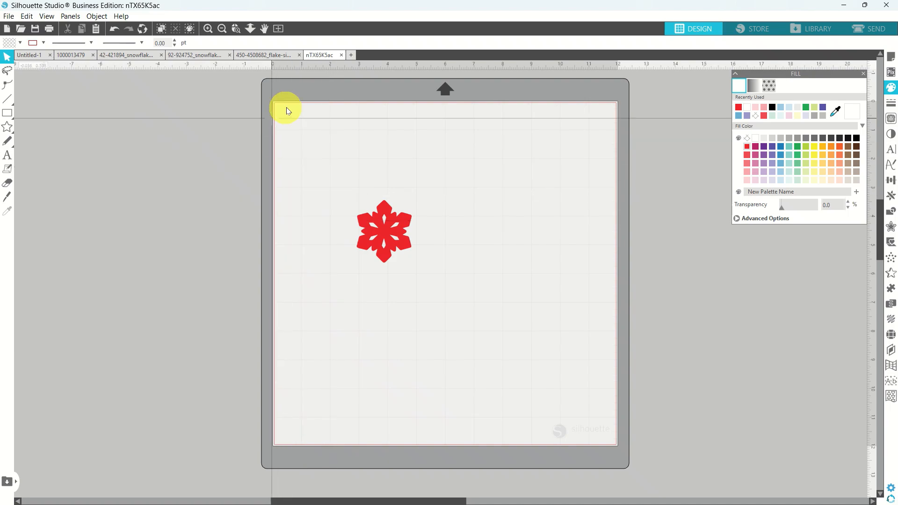
Save the red-snowflake design as nTX65K5ac in Snowflakes_ClipArt, then close its tab.
{"action": "left_click", "coordinate": [11, 19]}
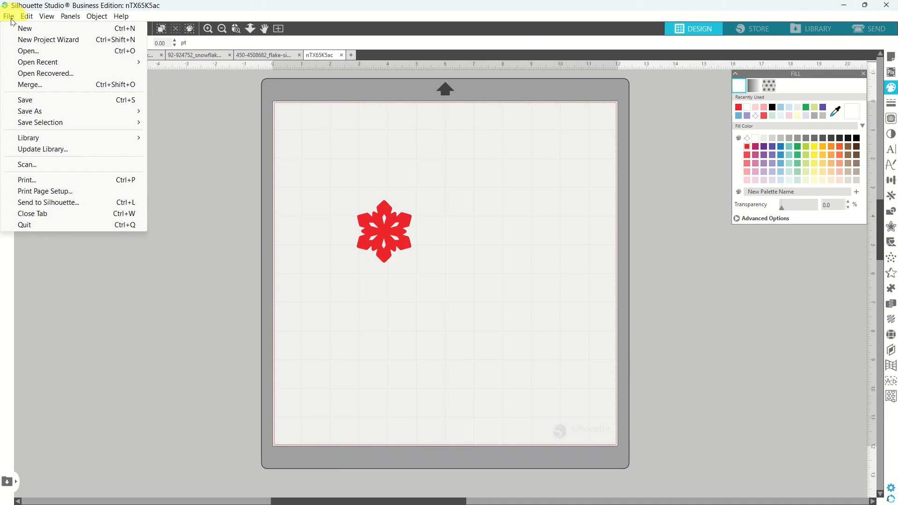
{"action": "left_click", "coordinate": [30, 101]}
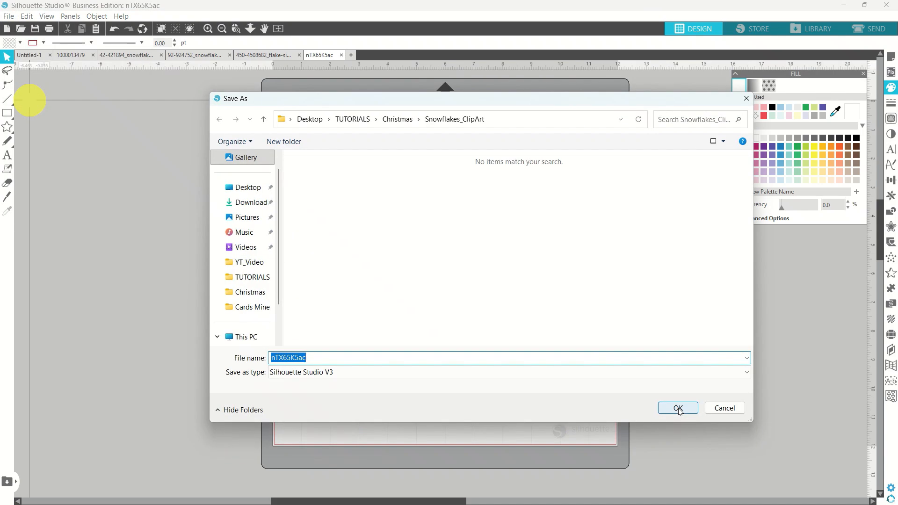
{"action": "left_click", "coordinate": [678, 408]}
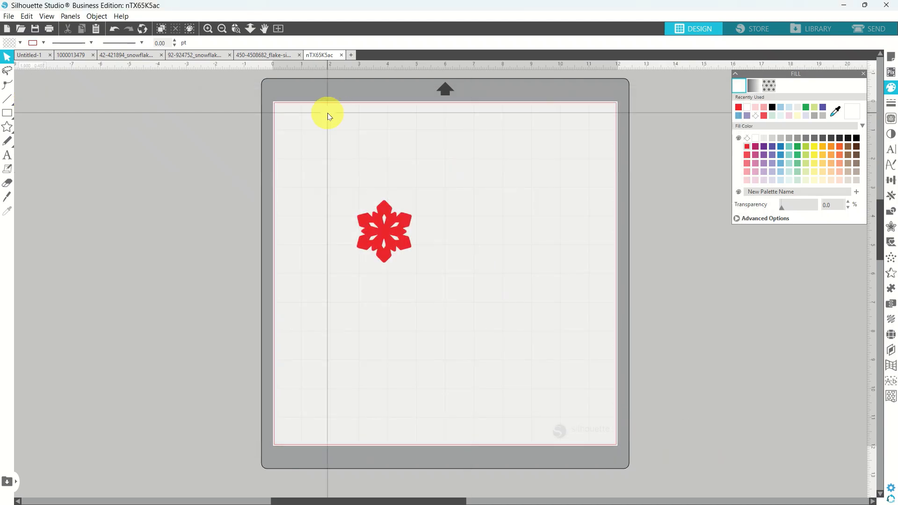
{"action": "left_click", "coordinate": [341, 55]}
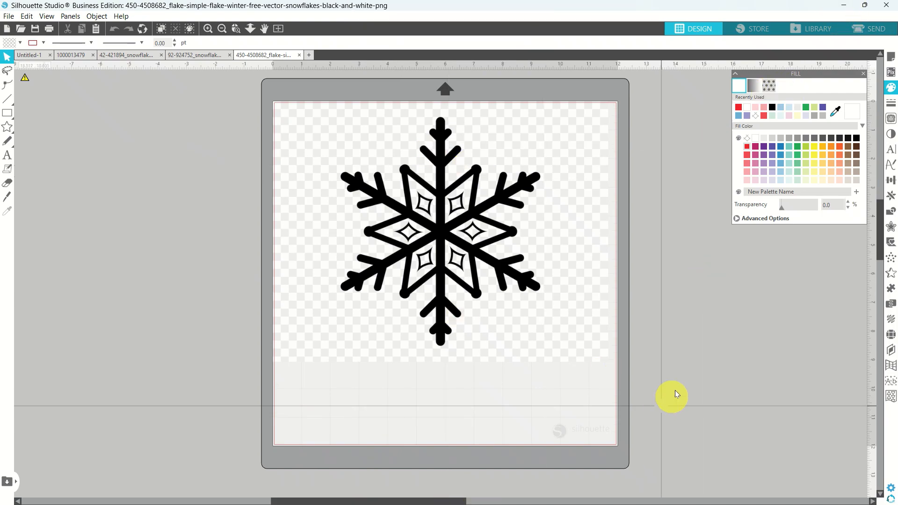
{"action": "left_click", "coordinate": [893, 121]}
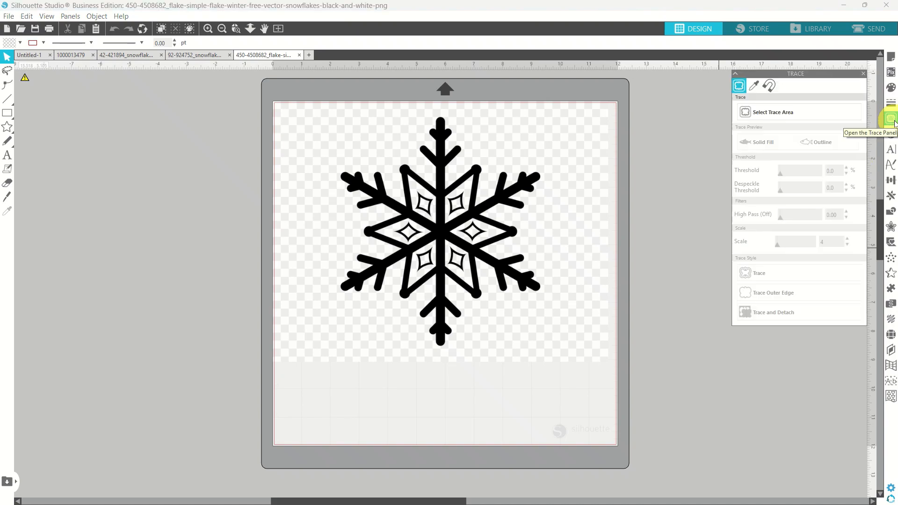
{"action": "left_click", "coordinate": [751, 115]}
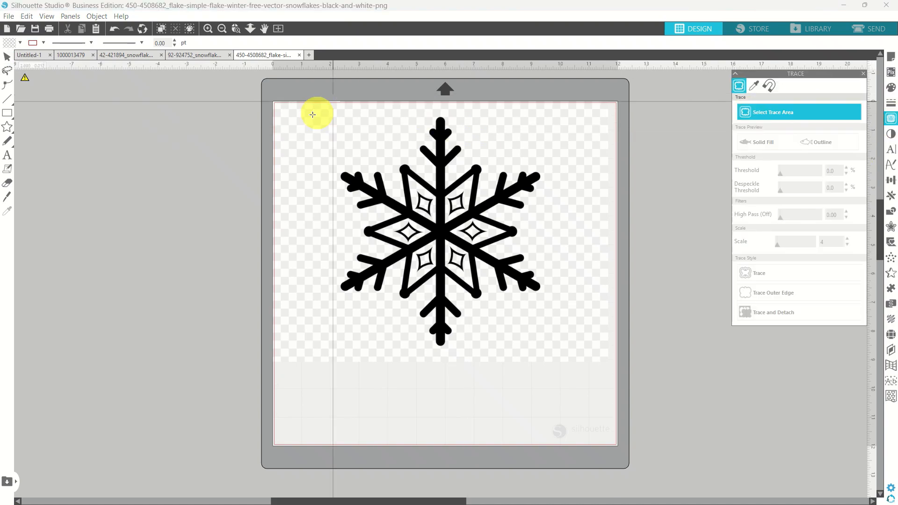
{"action": "left_click_drag", "start_coordinate": [304, 115], "coordinate": [349, 108]}
{"action": "left_click_drag", "start_coordinate": [431, 115], "coordinate": [573, 377]}
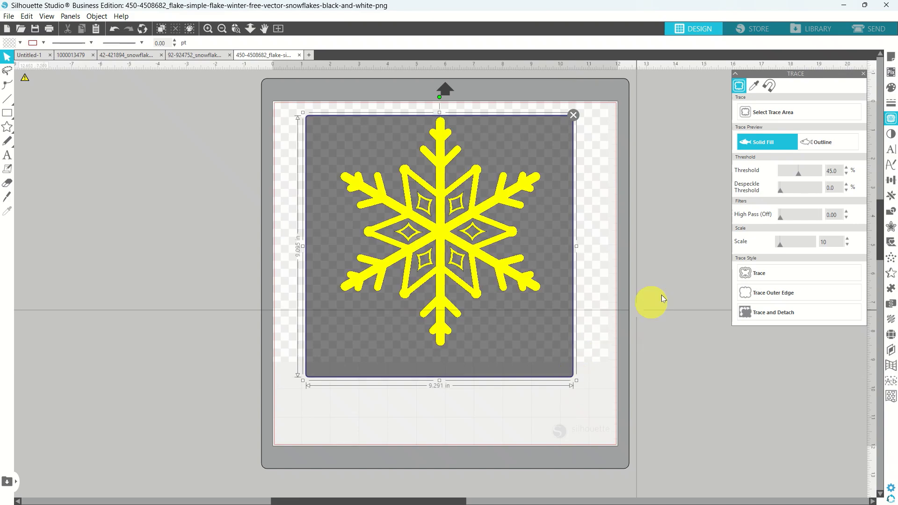
{"action": "left_click", "coordinate": [749, 275]}
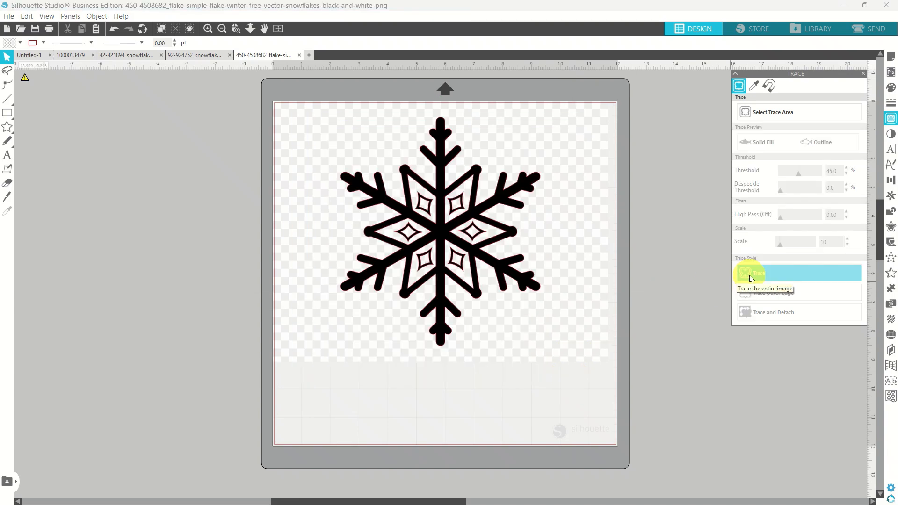
Move the black source image aside and set the traced outline's fill to none.
{"action": "mouse_move", "coordinate": [553, 341]}
{"action": "left_mouse_down"}
{"action": "mouse_move", "coordinate": [779, 354]}
{"action": "mouse_move", "coordinate": [832, 365]}
{"action": "mouse_move", "coordinate": [837, 375]}
{"action": "left_mouse_up"}
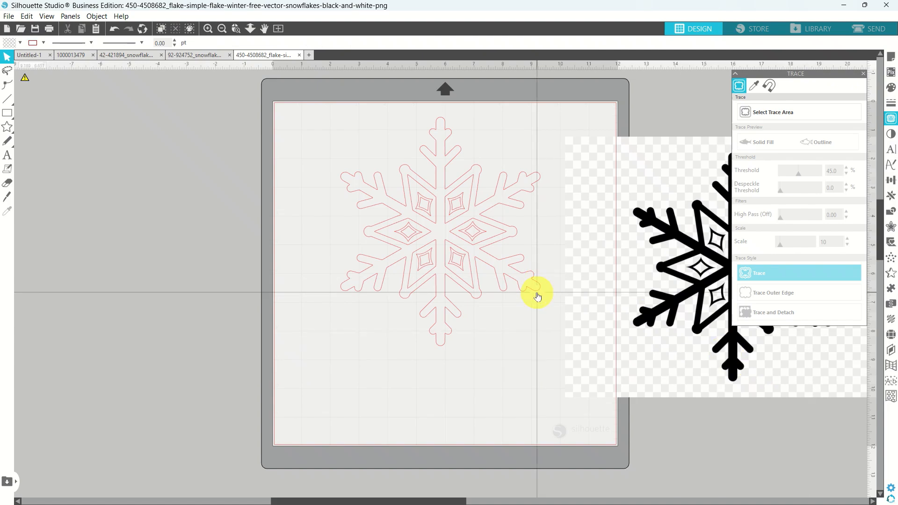
{"action": "mouse_move", "coordinate": [538, 296]}
{"action": "left_mouse_down"}
{"action": "mouse_move", "coordinate": [465, 287]}
{"action": "mouse_move", "coordinate": [510, 300]}
{"action": "left_mouse_up"}
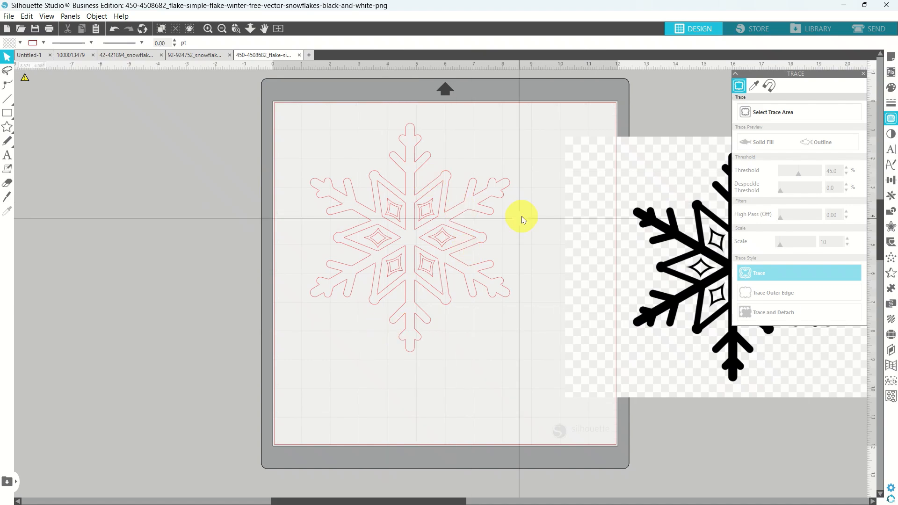
{"action": "left_click", "coordinate": [890, 88]}
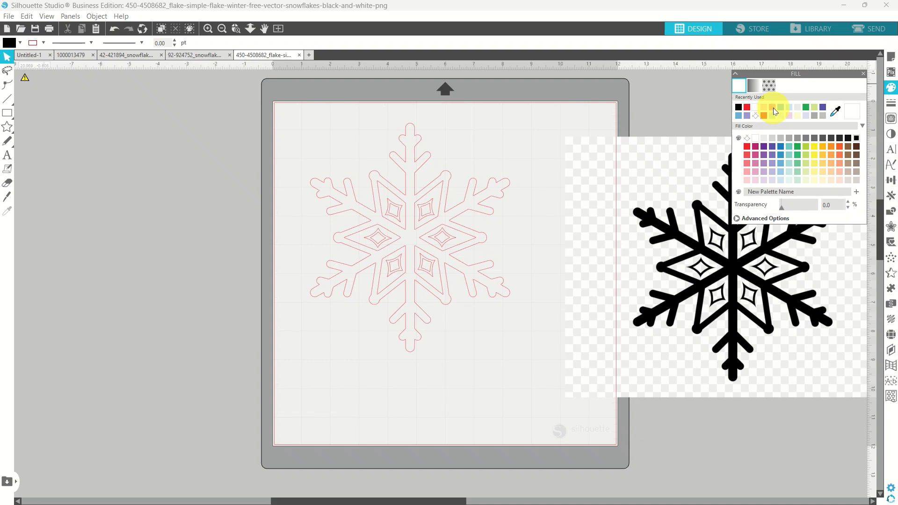
{"action": "left_click", "coordinate": [482, 290]}
{"action": "left_click", "coordinate": [738, 108]}
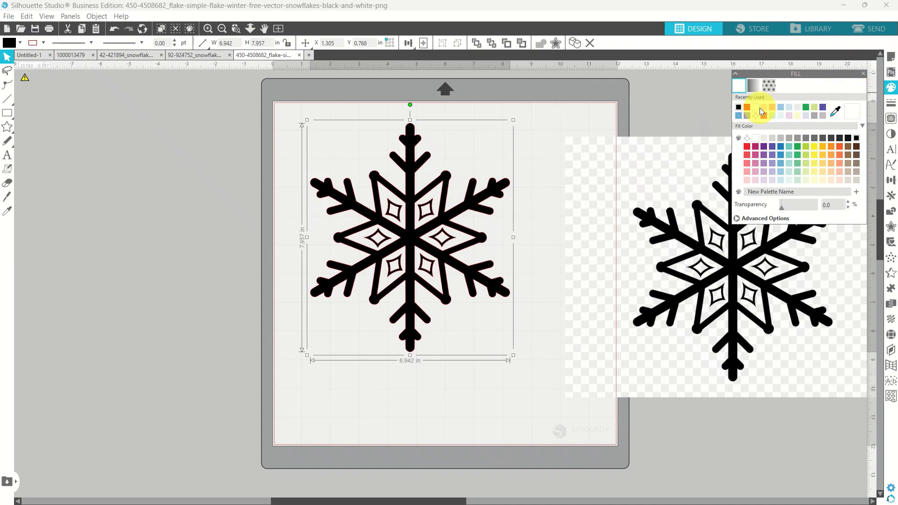
{"action": "left_click", "coordinate": [746, 138]}
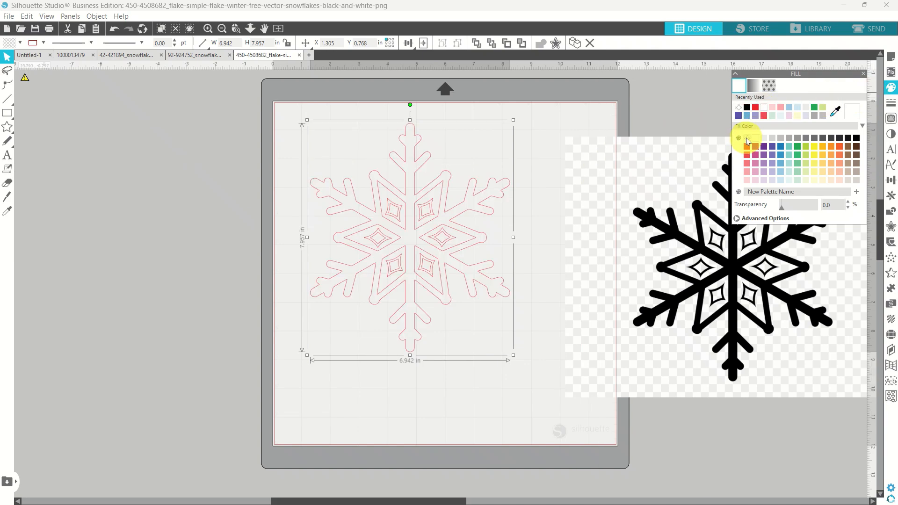
Break the traced snowflake apart and group its five inner pieces.
{"action": "right_click", "coordinate": [443, 218]}
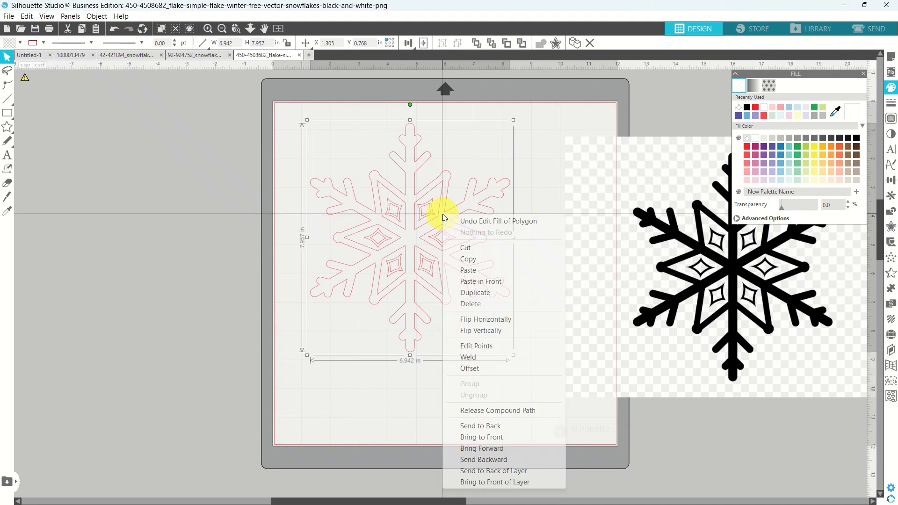
{"action": "left_click", "coordinate": [467, 412]}
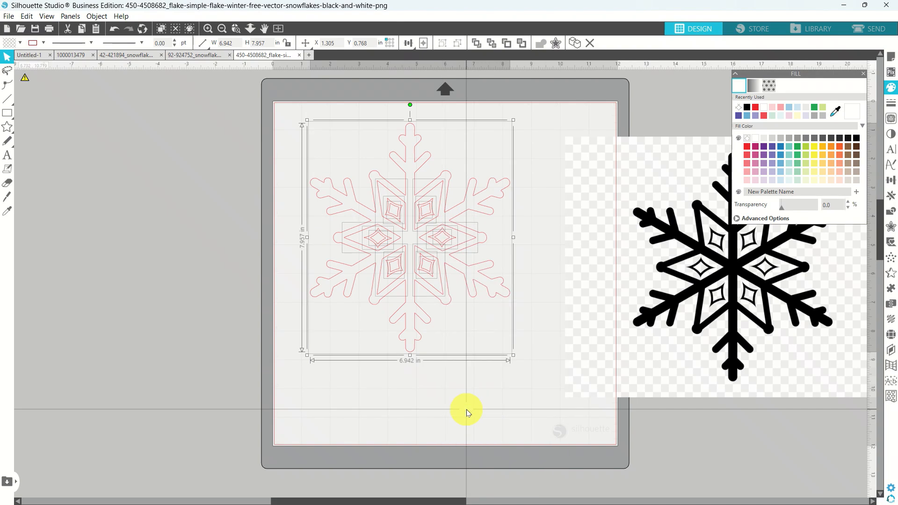
{"action": "left_click", "coordinate": [465, 346]}
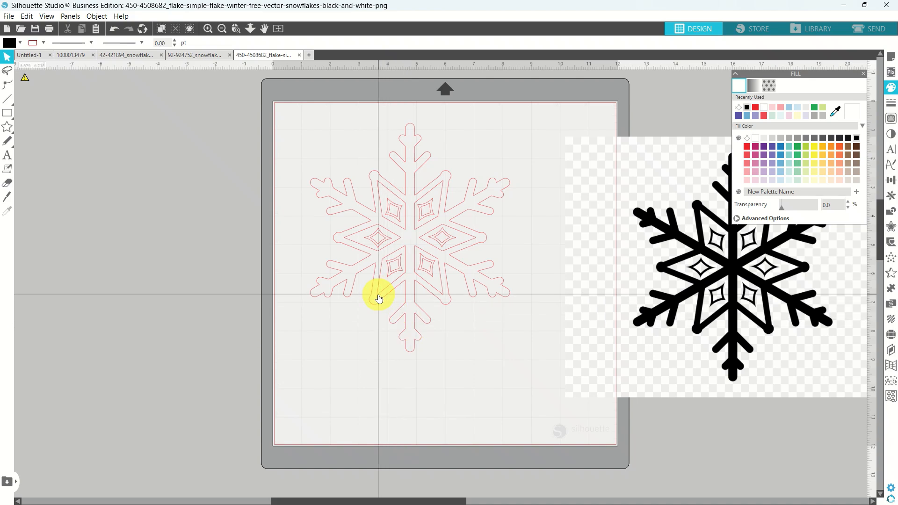
{"action": "left_click", "coordinate": [378, 296]}
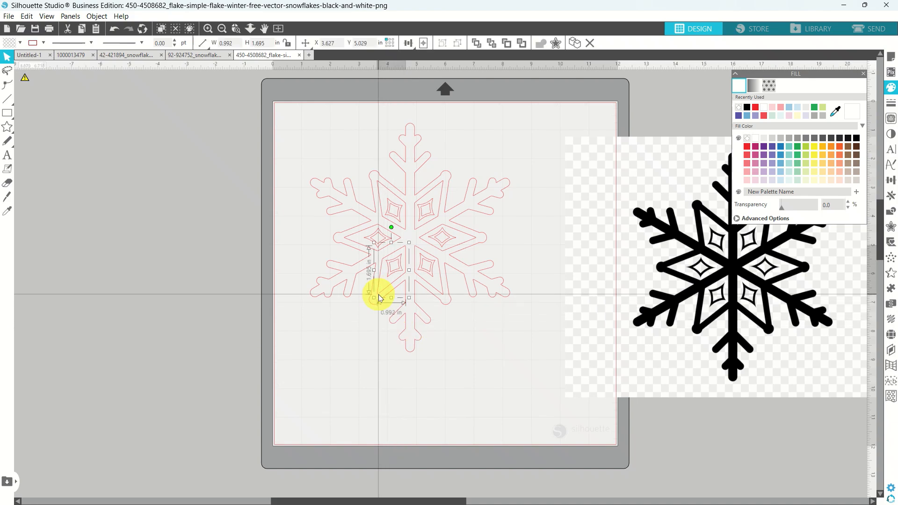
{"action": "left_click", "coordinate": [349, 240], "text": "shift"}
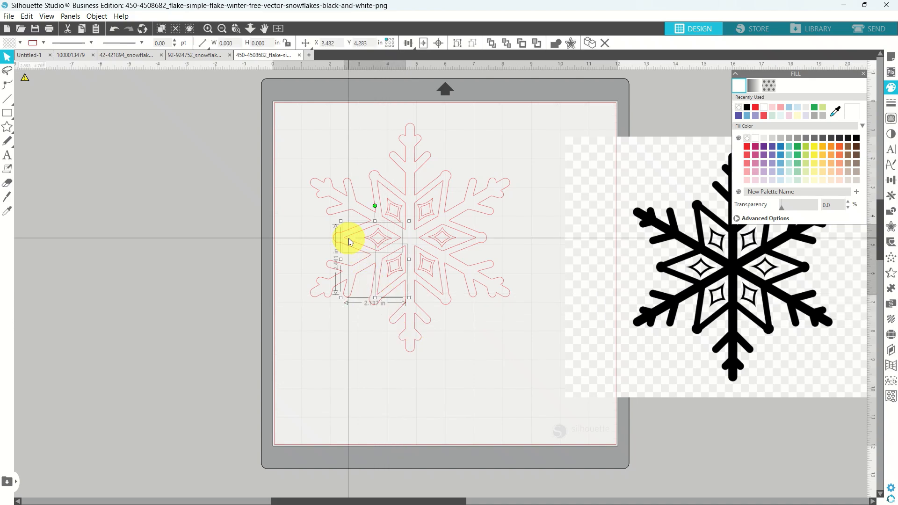
{"action": "left_click", "coordinate": [381, 187], "text": "shift"}
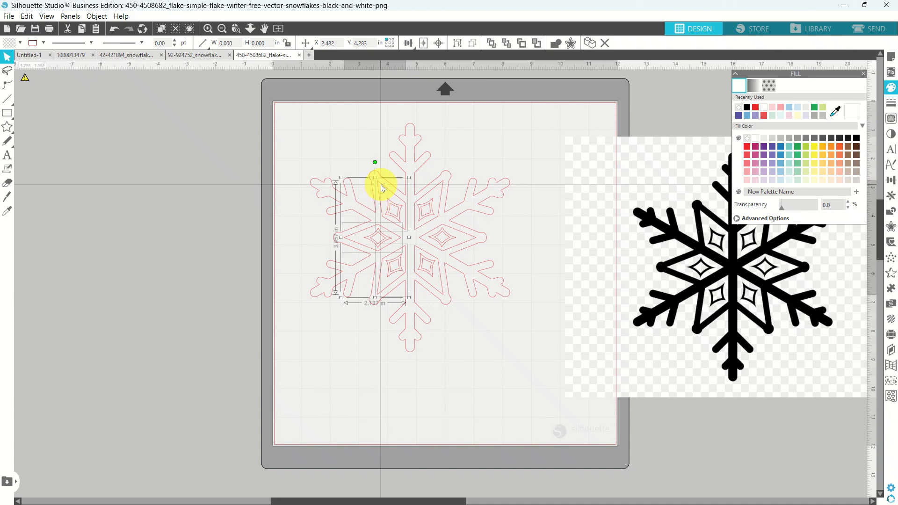
{"action": "left_click", "coordinate": [441, 184], "text": "shift"}
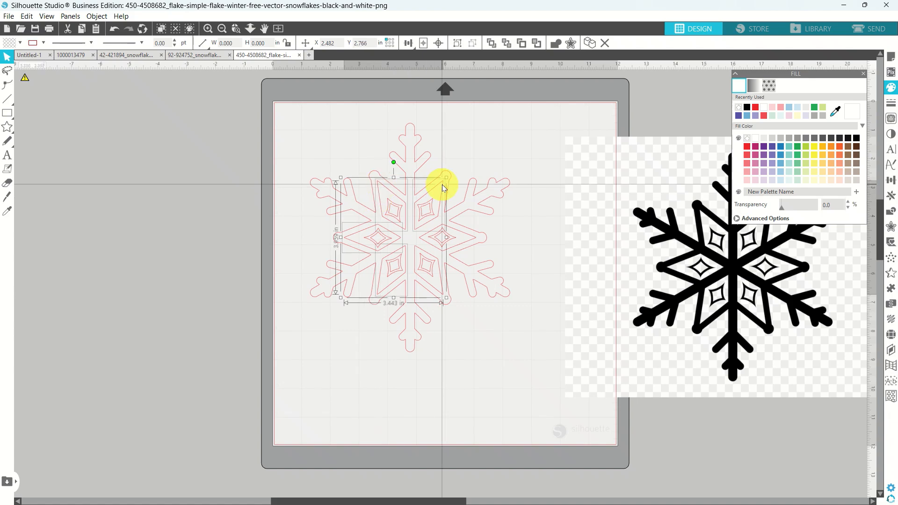
{"action": "left_click", "coordinate": [471, 240], "text": "shift"}
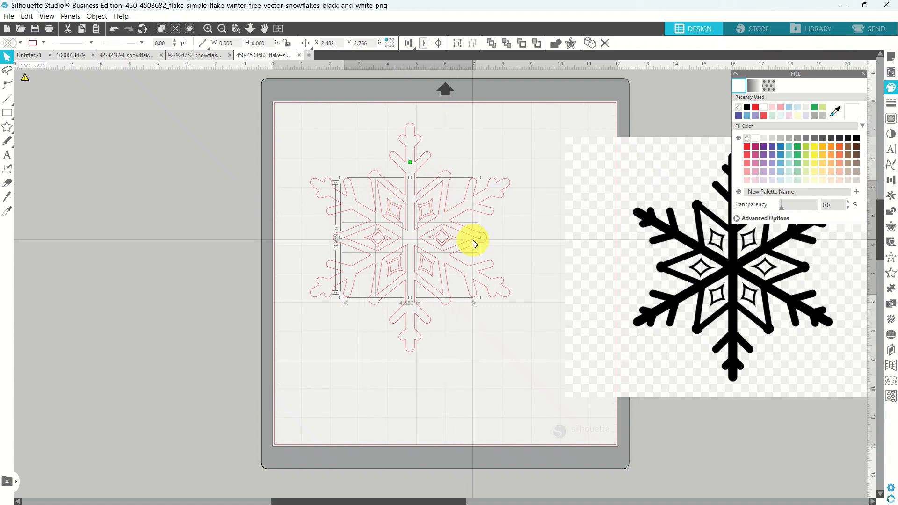
{"action": "right_click", "coordinate": [439, 291]}
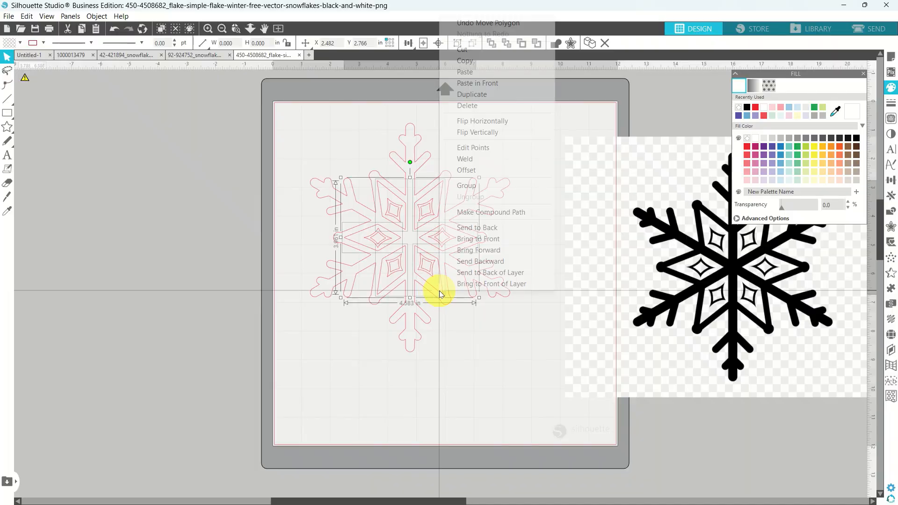
{"action": "left_click", "coordinate": [461, 187]}
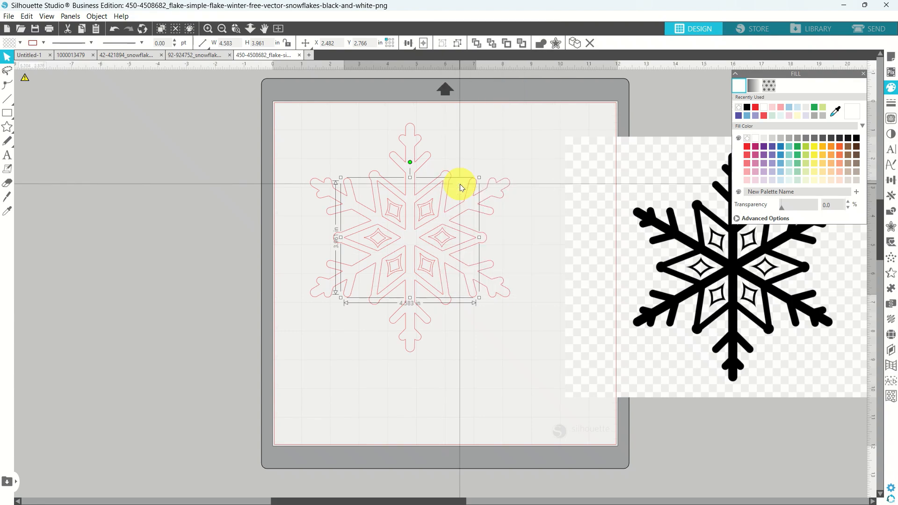
Combine the grouped pieces with the outer outline into one 6.942 × 7.957 in compound path.
{"action": "left_click", "coordinate": [418, 150], "text": "shift"}
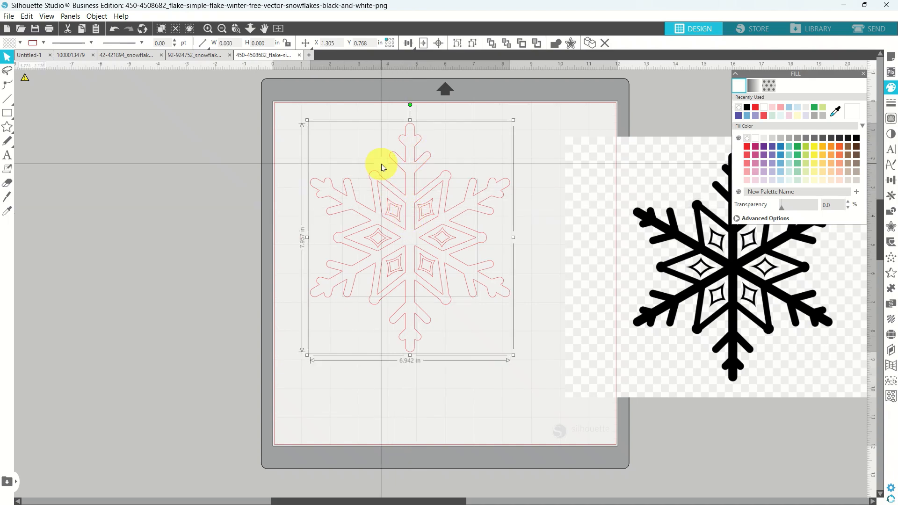
{"action": "right_click", "coordinate": [404, 161]}
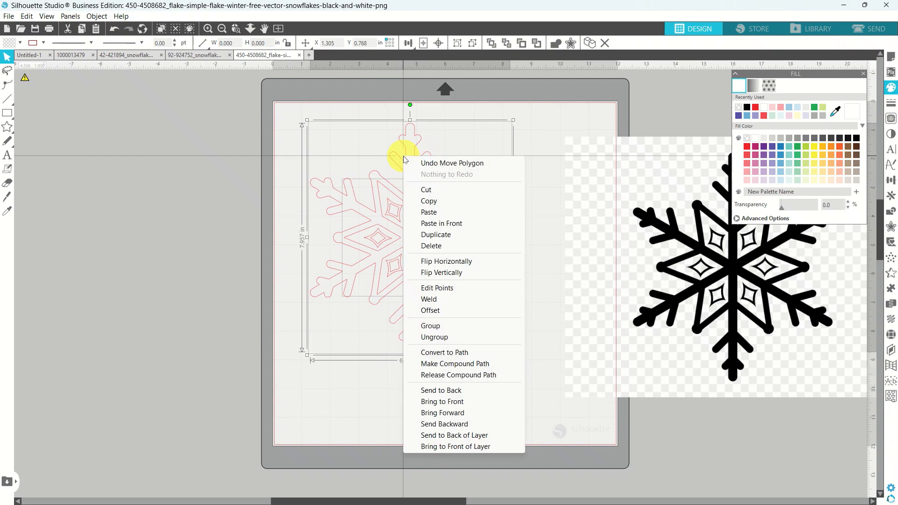
{"action": "left_click", "coordinate": [426, 365]}
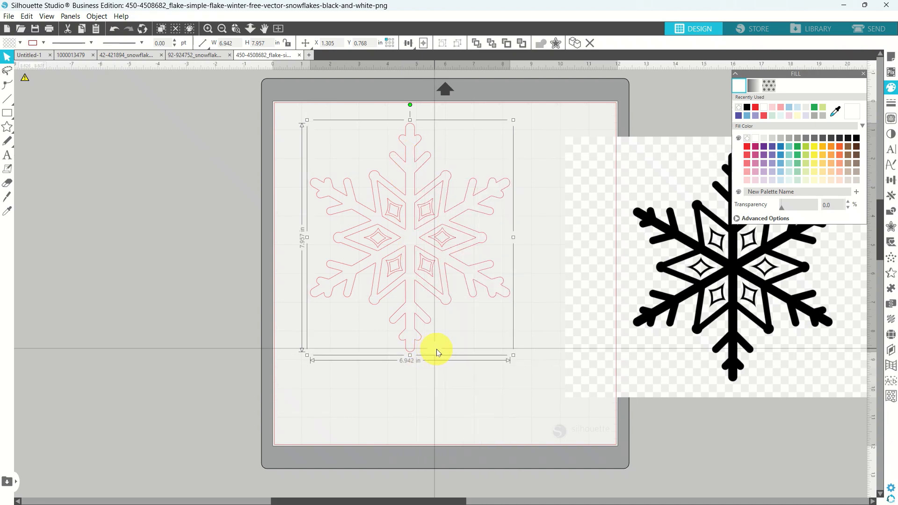
Move the outline off the mat, then delete the six inner diamonds and the original picture.
{"action": "left_click_drag", "start_coordinate": [409, 346], "coordinate": [184, 334]}
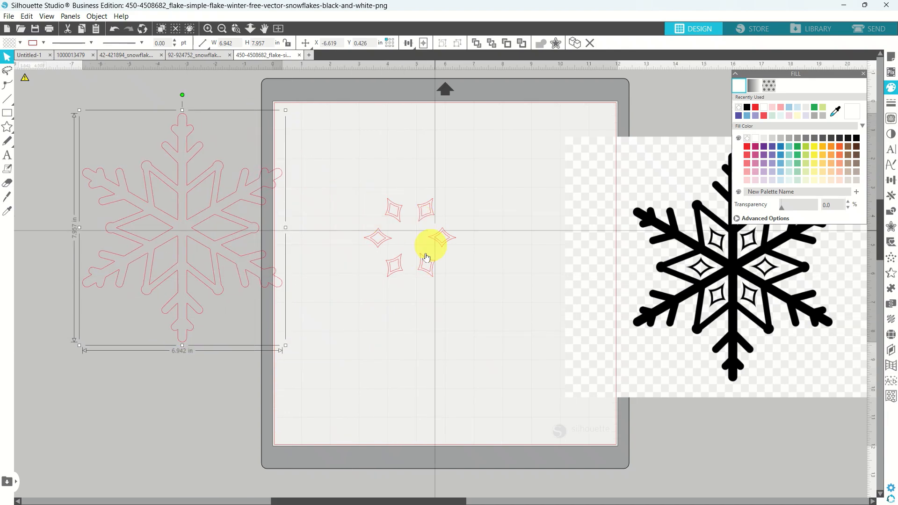
{"action": "left_click_drag", "start_coordinate": [351, 178], "coordinate": [482, 304]}
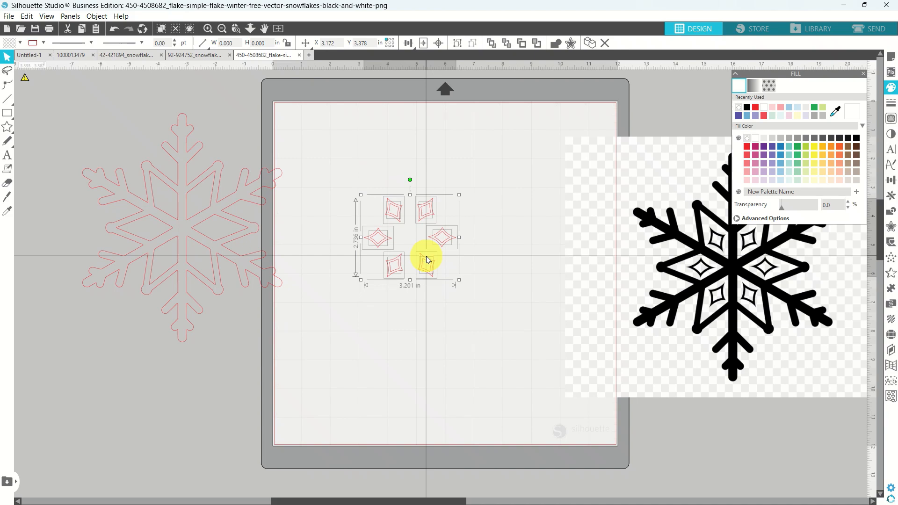
{"action": "key", "text": "Delete"}
{"action": "left_click", "coordinate": [607, 216]}
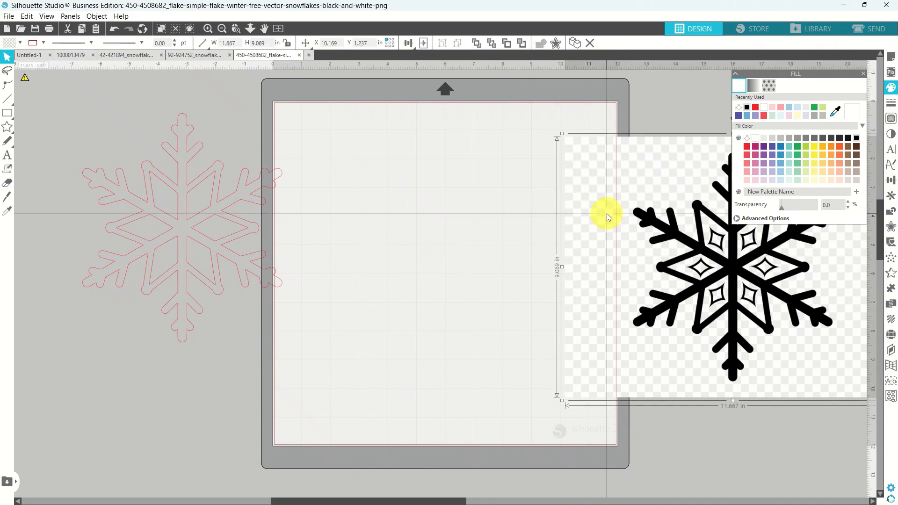
{"action": "key", "text": "Delete"}
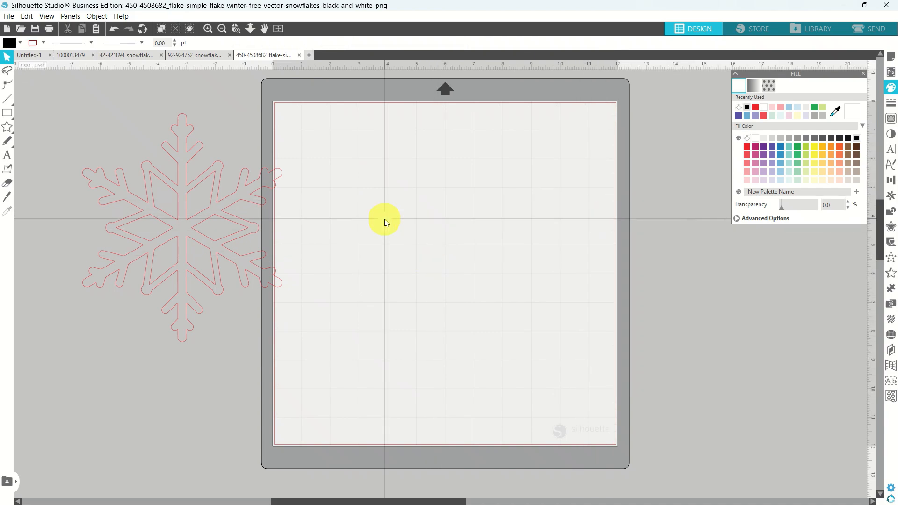
Move the snowflake outline back to the centre of the mat.
{"action": "double_click", "coordinate": [242, 228]}
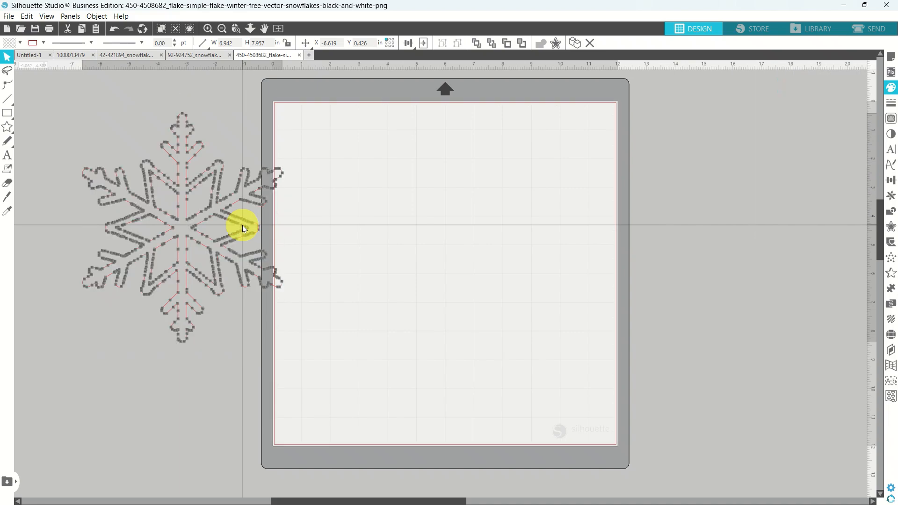
{"action": "left_click_drag", "start_coordinate": [242, 228], "coordinate": [469, 227]}
{"action": "left_click", "coordinate": [360, 345]}
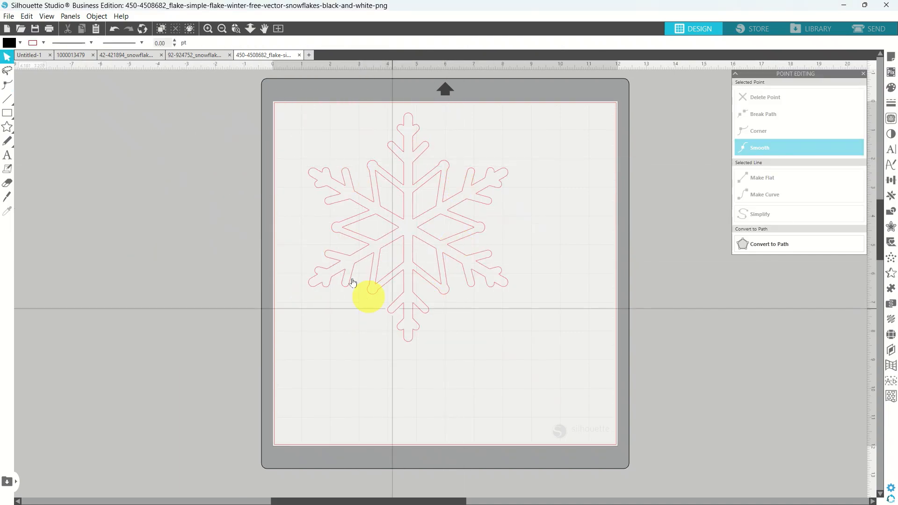
Resize the snowflake outline down to about 2.649 × 3.036 in.
{"action": "left_click", "coordinate": [434, 281]}
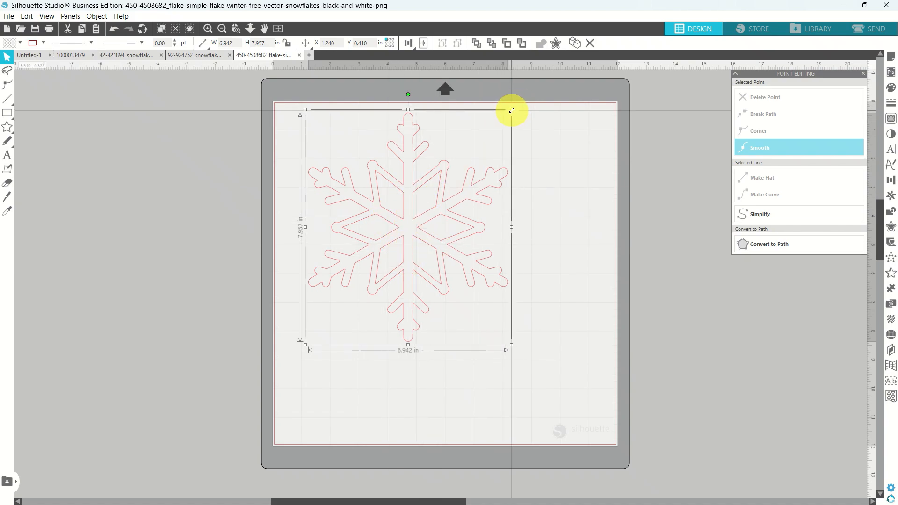
{"action": "left_click_drag", "start_coordinate": [511, 109], "coordinate": [410, 185]}
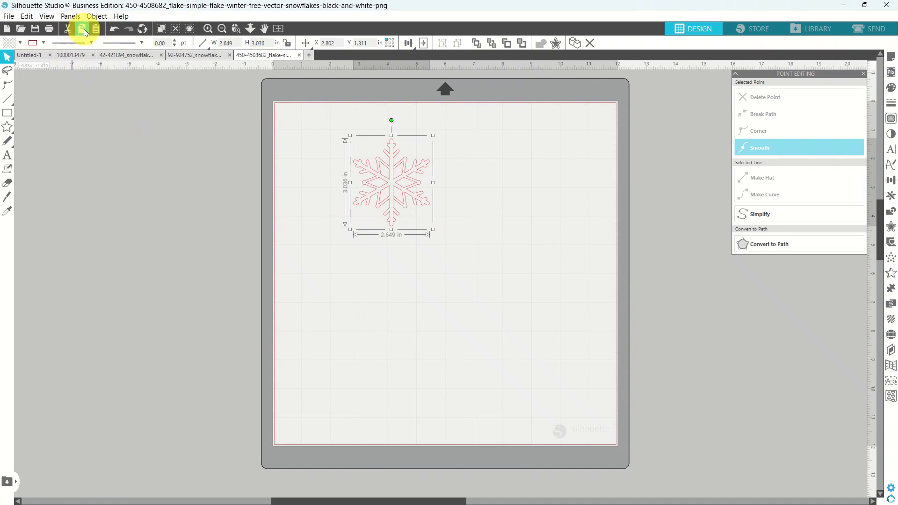
{"action": "left_click", "coordinate": [81, 55]}
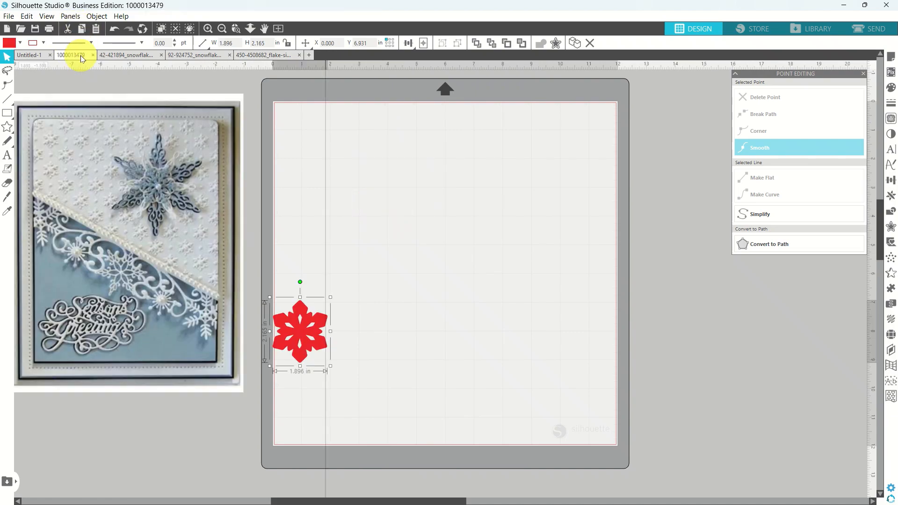
{"action": "left_click", "coordinate": [96, 30]}
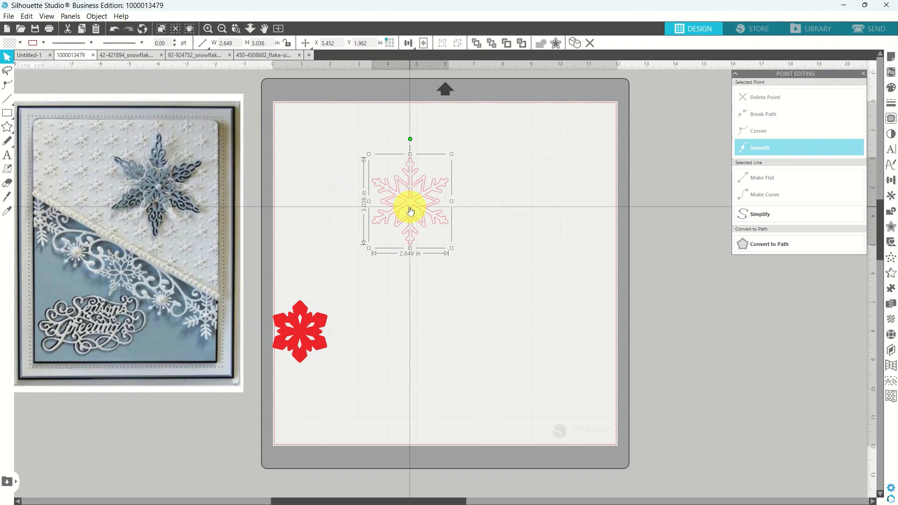
{"action": "left_click", "coordinate": [893, 90]}
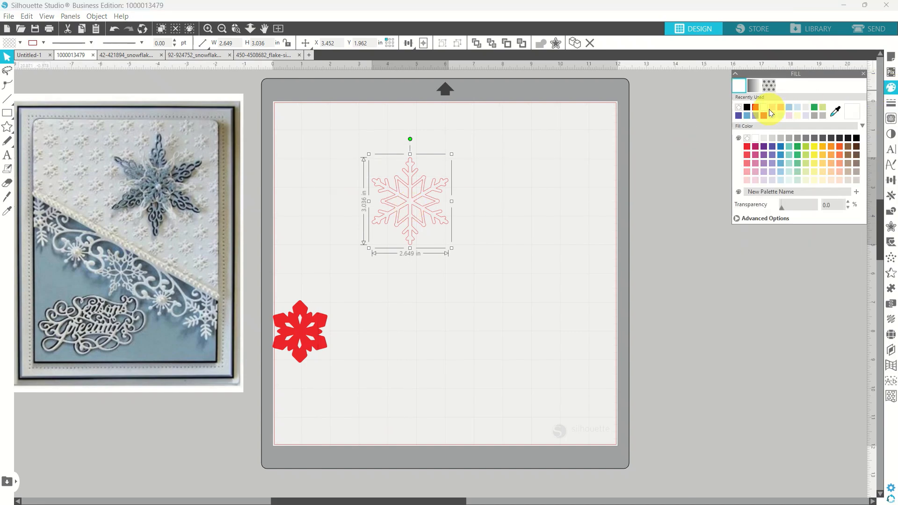
{"action": "left_click", "coordinate": [747, 115]}
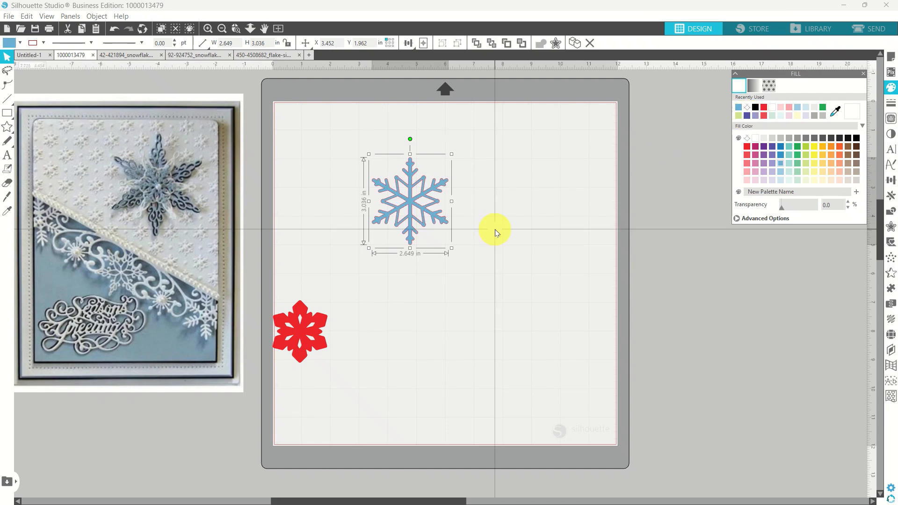
Place the light-blue snowflake below the red one and return to the flake document.
{"action": "left_click_drag", "start_coordinate": [422, 214], "coordinate": [318, 437]}
{"action": "left_click", "coordinate": [387, 352]}
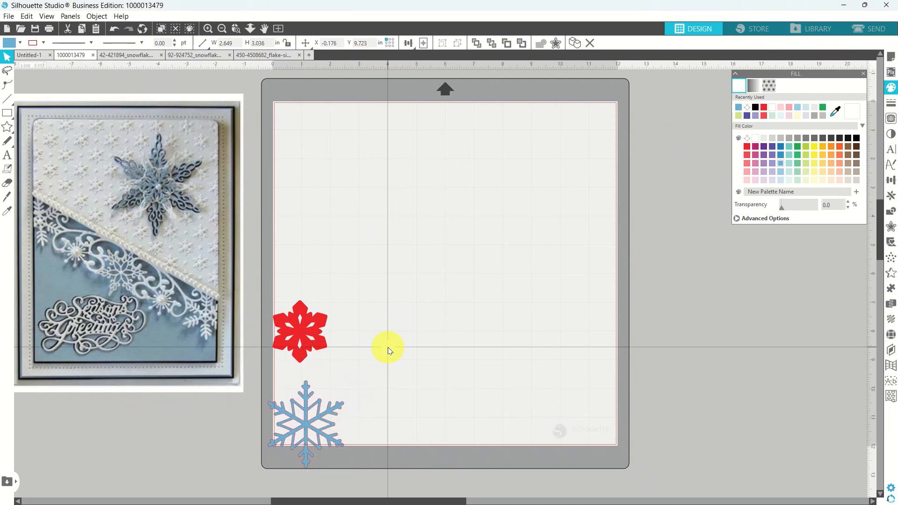
{"action": "left_click", "coordinate": [268, 54]}
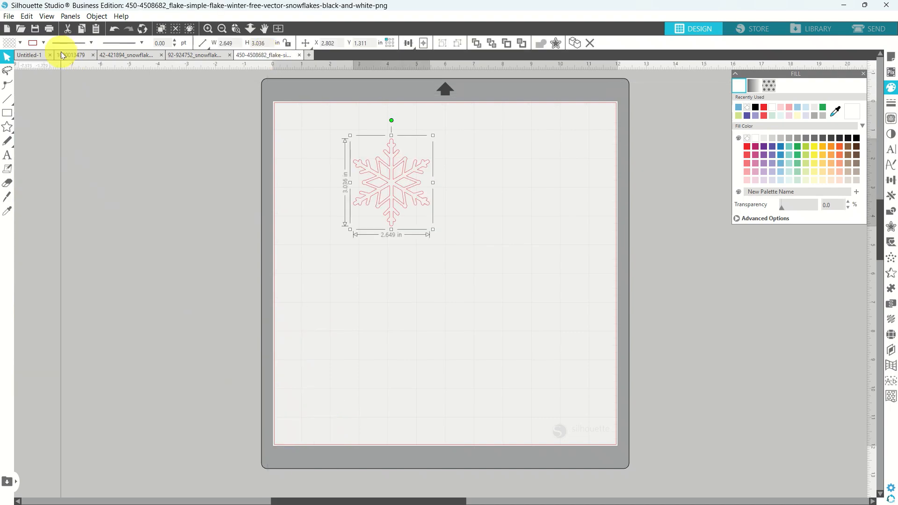
{"action": "left_click", "coordinate": [9, 17]}
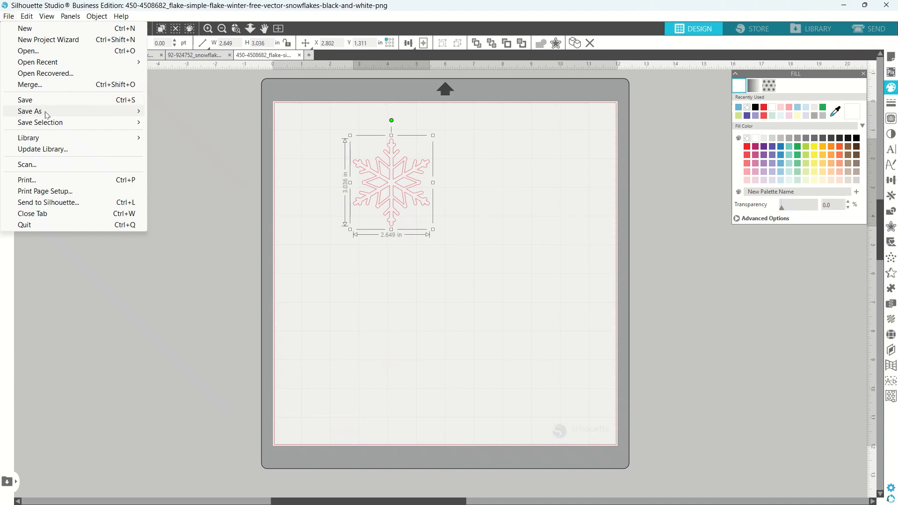
{"action": "mouse_move", "coordinate": [47, 114]}
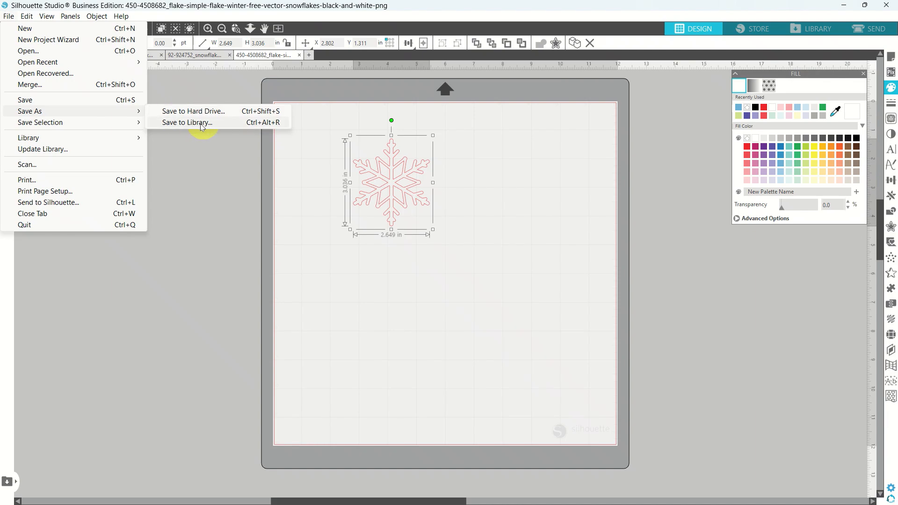
{"action": "left_click", "coordinate": [178, 112]}
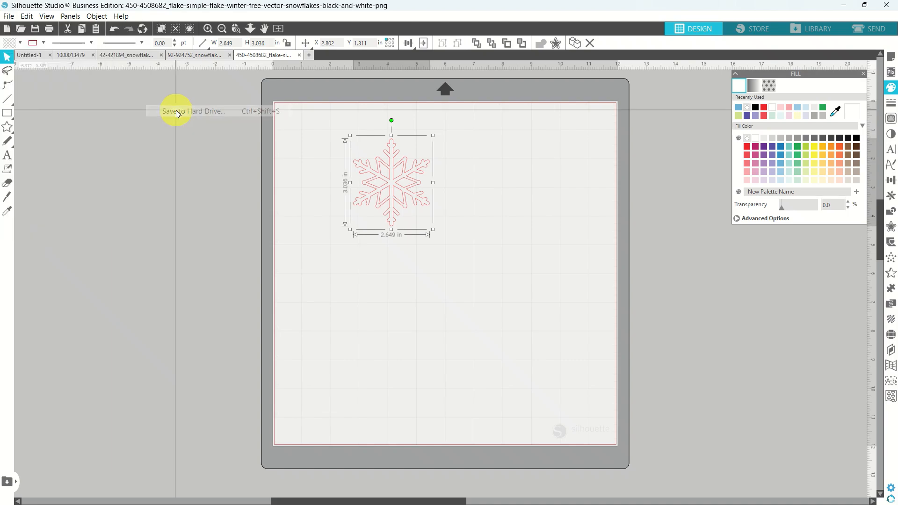
{"action": "left_click", "coordinate": [678, 408]}
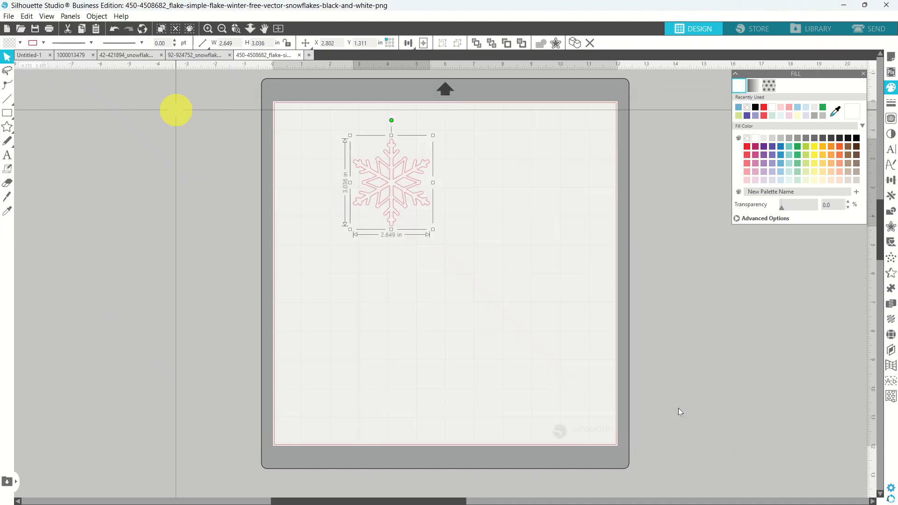
{"action": "left_click", "coordinate": [300, 54]}
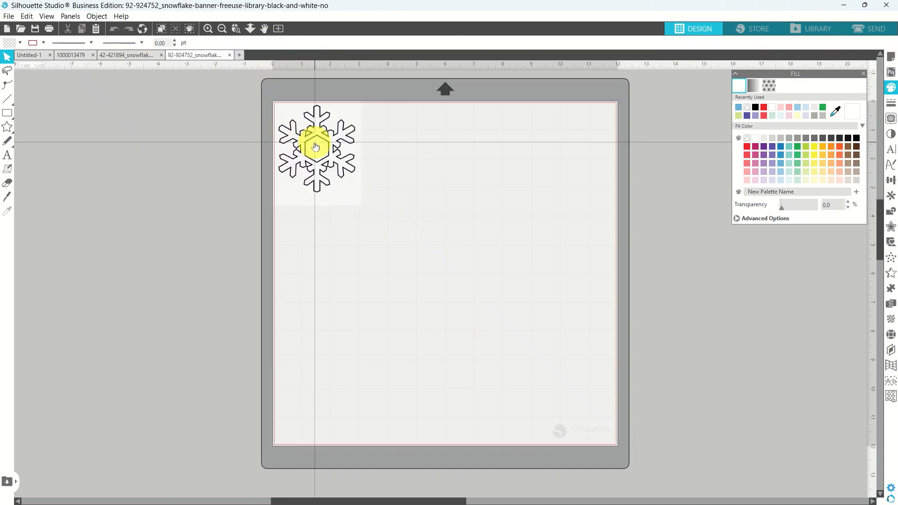
Trace the 92-924752 banner snowflake image into red cut lines.
{"action": "left_click", "coordinate": [353, 186]}
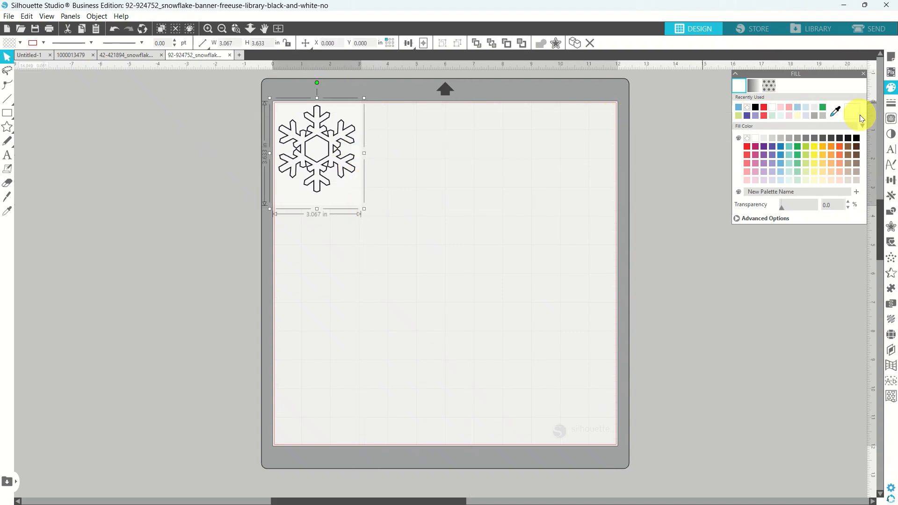
{"action": "left_click", "coordinate": [891, 120]}
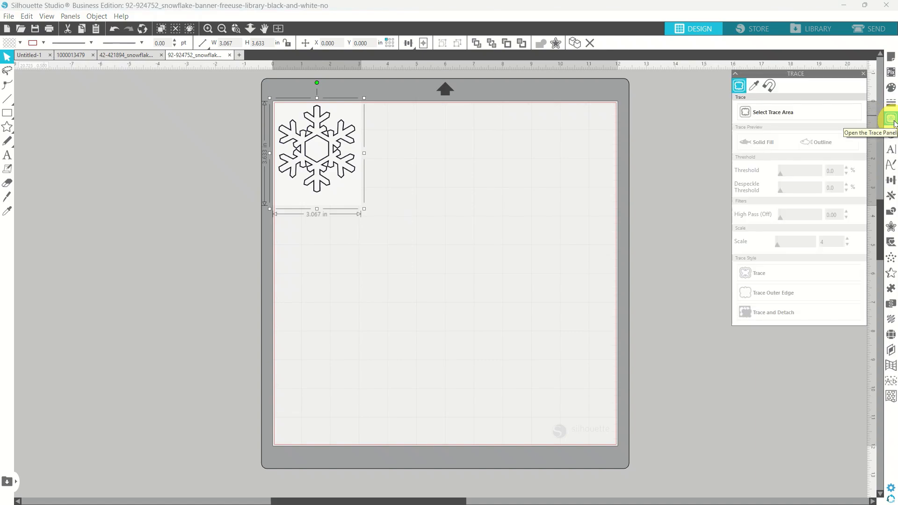
{"action": "left_click", "coordinate": [756, 112]}
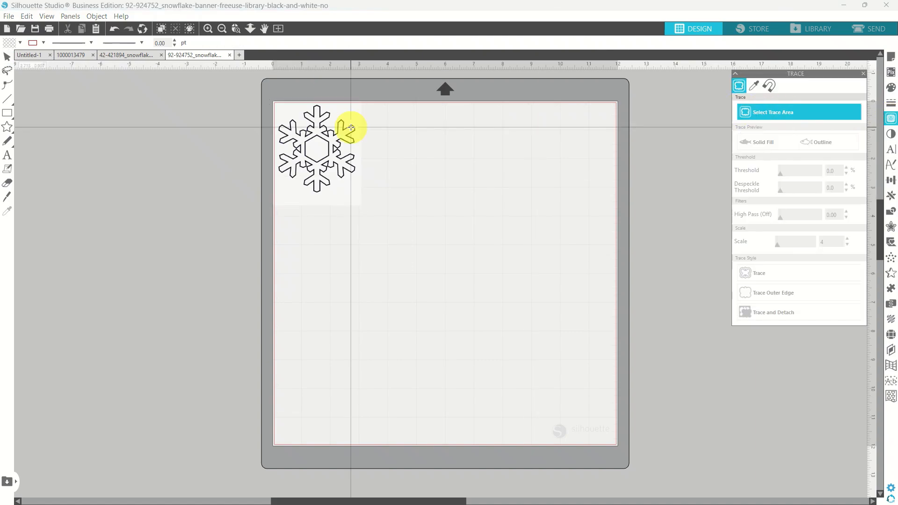
{"action": "mouse_move", "coordinate": [257, 99]}
{"action": "left_mouse_down"}
{"action": "mouse_move", "coordinate": [371, 185]}
{"action": "mouse_move", "coordinate": [374, 205]}
{"action": "left_mouse_up"}
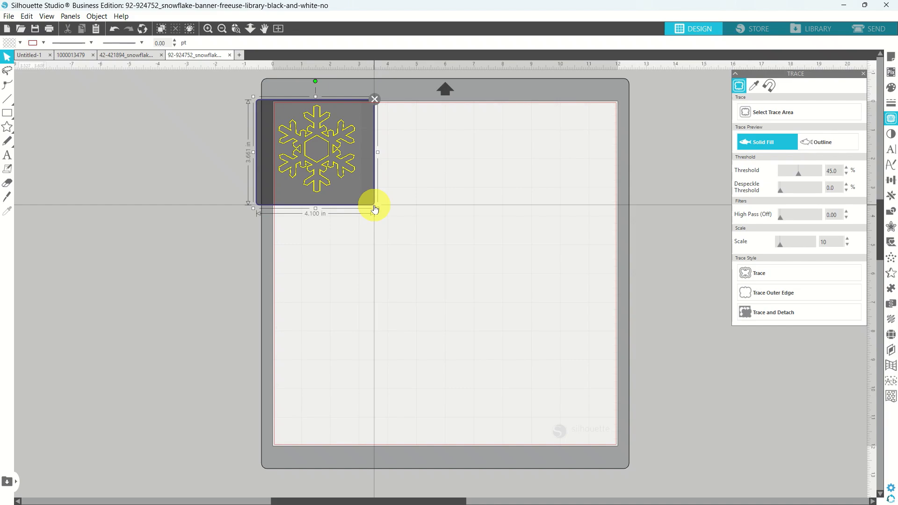
{"action": "left_click", "coordinate": [757, 271]}
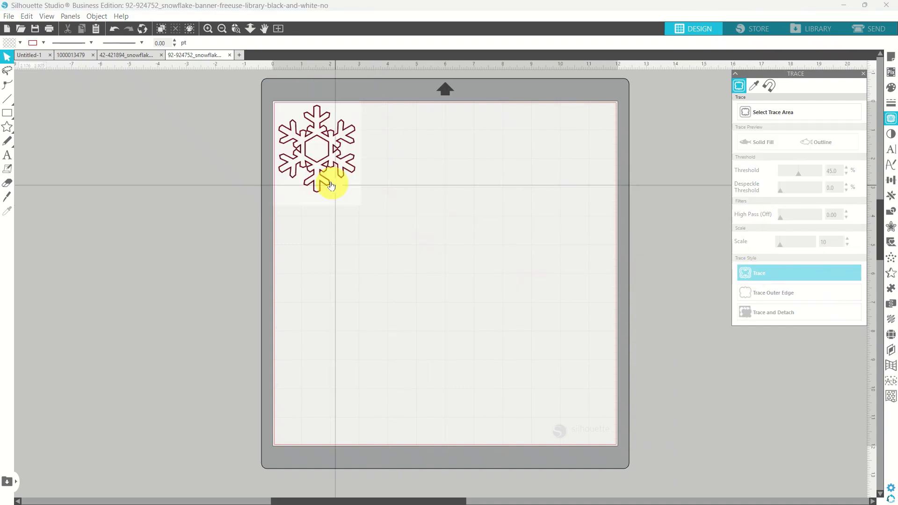
Set the black image at the mat's top centre beside the trace and zoom to both.
{"action": "mouse_move", "coordinate": [342, 194]}
{"action": "left_mouse_down"}
{"action": "mouse_move", "coordinate": [644, 189]}
{"action": "mouse_move", "coordinate": [667, 216]}
{"action": "left_mouse_up"}
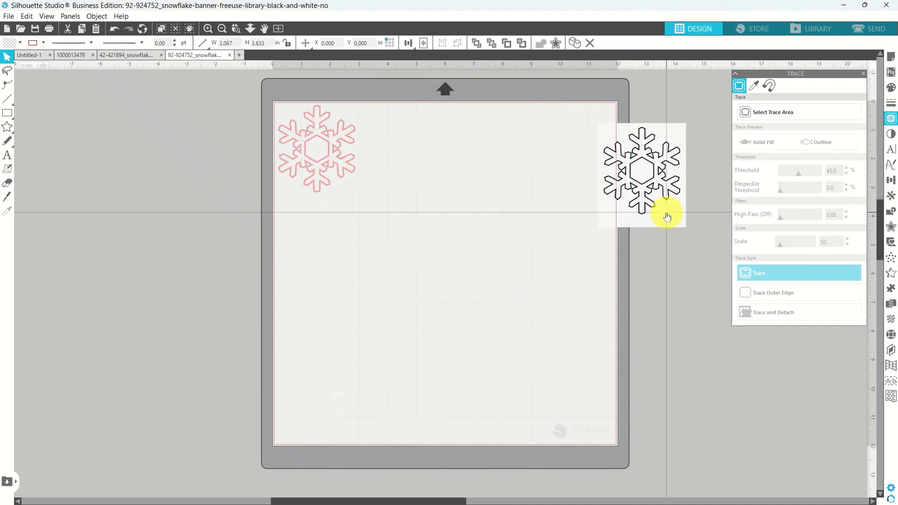
{"action": "left_click", "coordinate": [486, 234]}
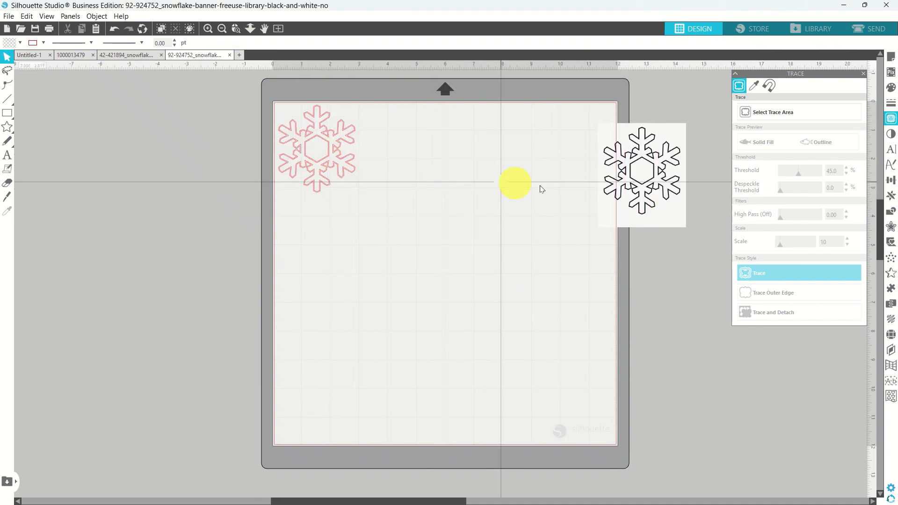
{"action": "left_click_drag", "start_coordinate": [637, 176], "coordinate": [457, 166]}
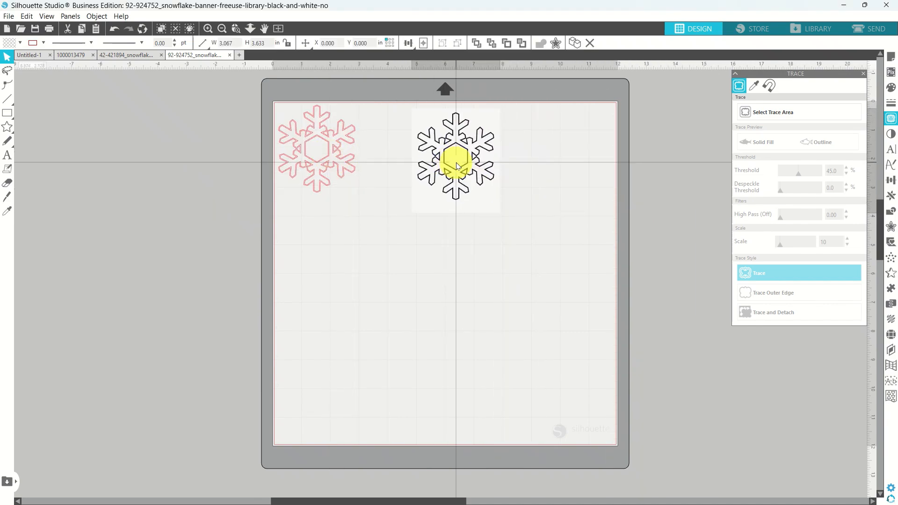
{"action": "left_click_drag", "start_coordinate": [341, 160], "coordinate": [377, 171]}
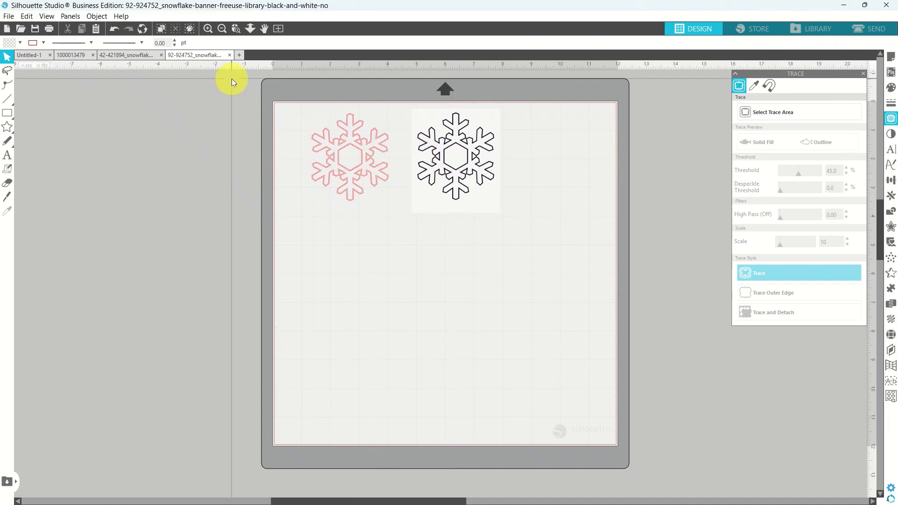
{"action": "left_click", "coordinate": [236, 31]}
{"action": "left_click_drag", "start_coordinate": [321, 117], "coordinate": [463, 209]}
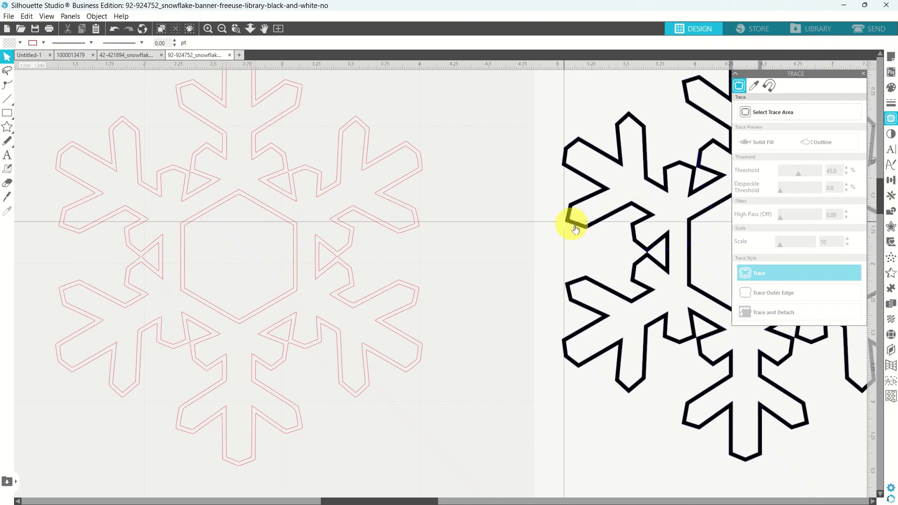
Release the doubled trace, then compound the centre hexagon with the inner outline (2.604 × 2.983 in).
{"action": "left_click", "coordinate": [296, 227]}
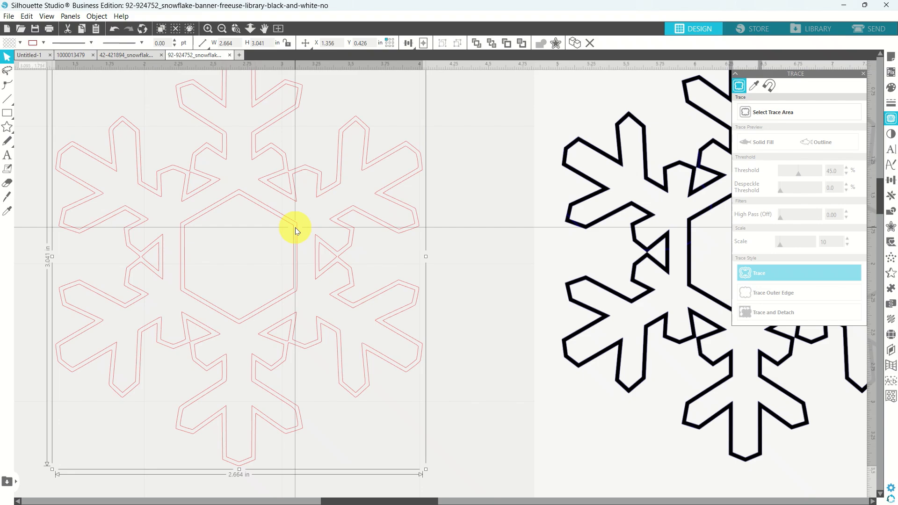
{"action": "right_click", "coordinate": [295, 227]}
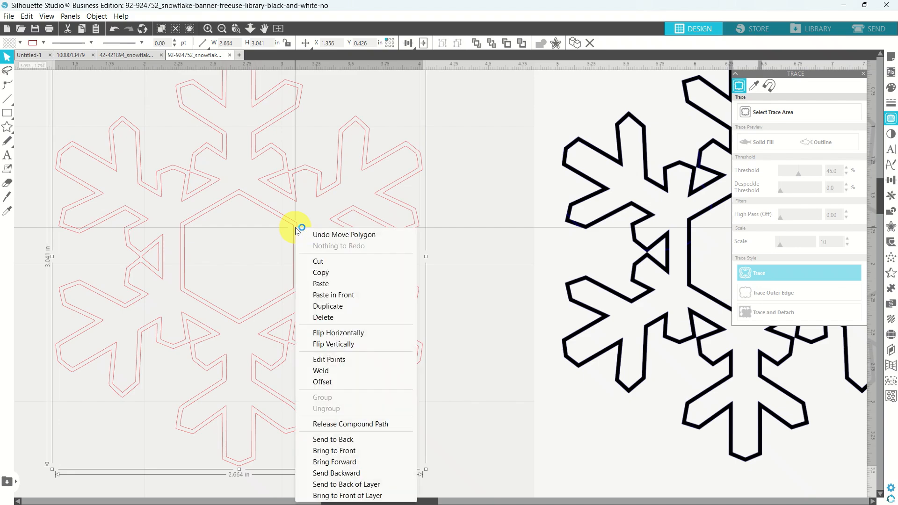
{"action": "left_click", "coordinate": [321, 424]}
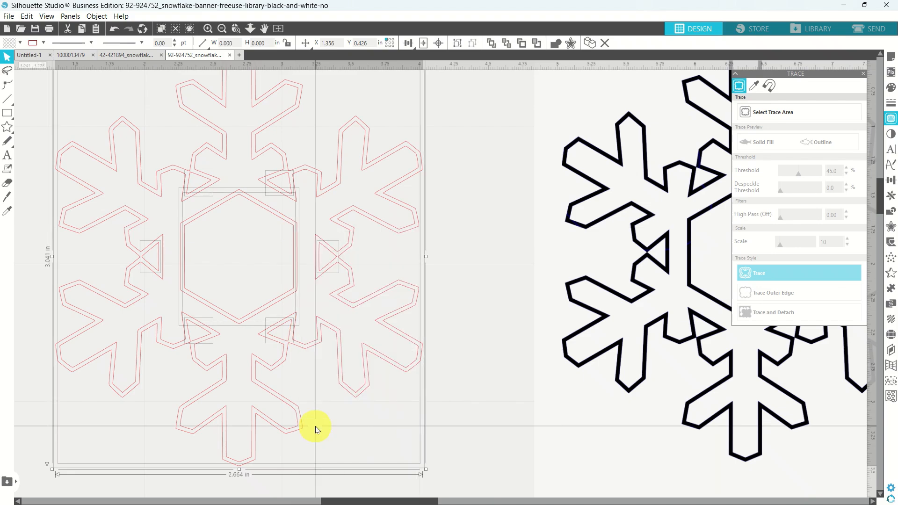
{"action": "left_click", "coordinate": [381, 416]}
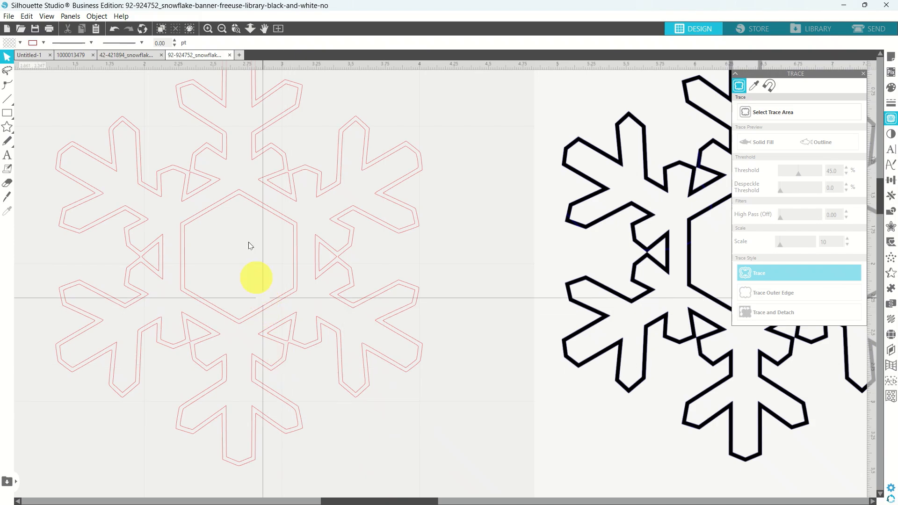
{"action": "left_click", "coordinate": [238, 201]}
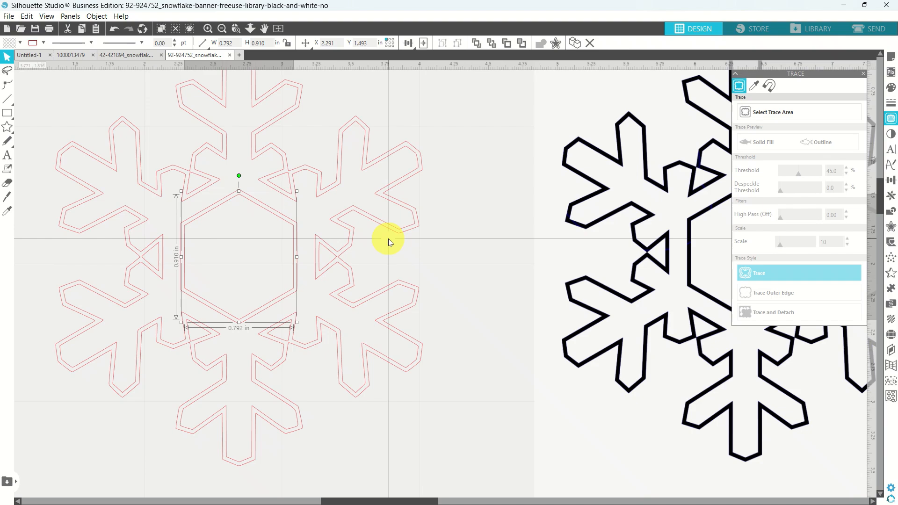
{"action": "left_click", "coordinate": [411, 215]}
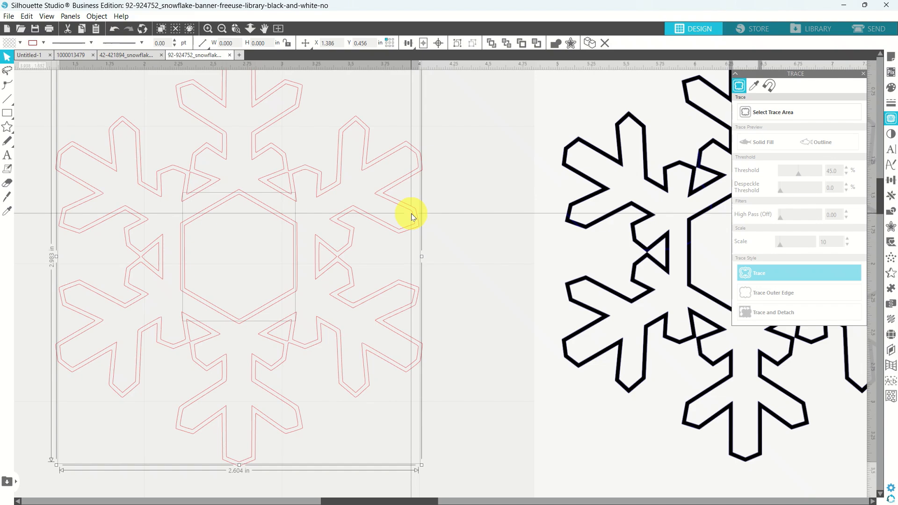
{"action": "right_click", "coordinate": [411, 216]}
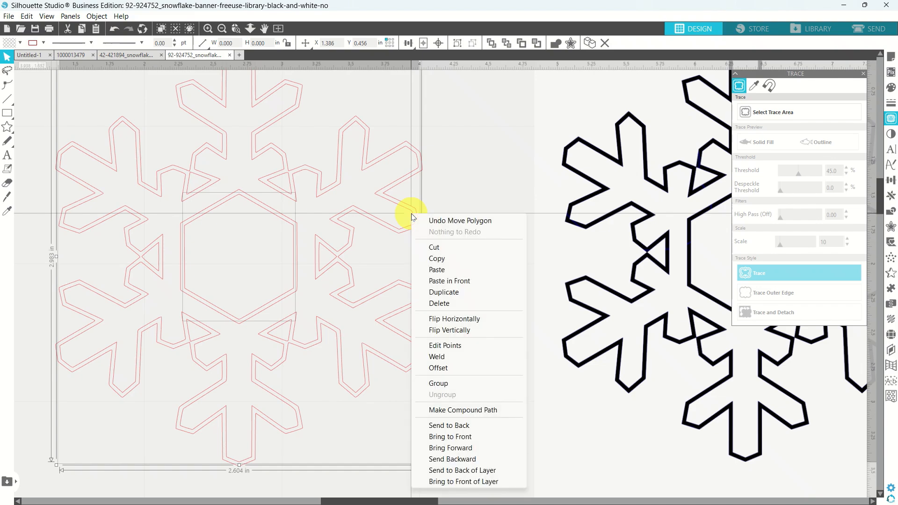
{"action": "left_click", "coordinate": [442, 411]}
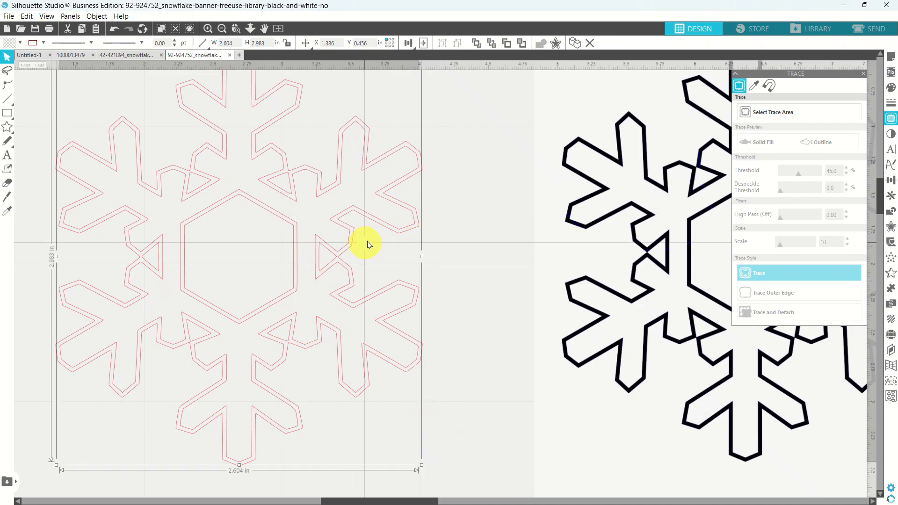
Move the single-outline snowflake from off the mat onto the mat's lower left.
{"action": "double_click", "coordinate": [358, 174]}
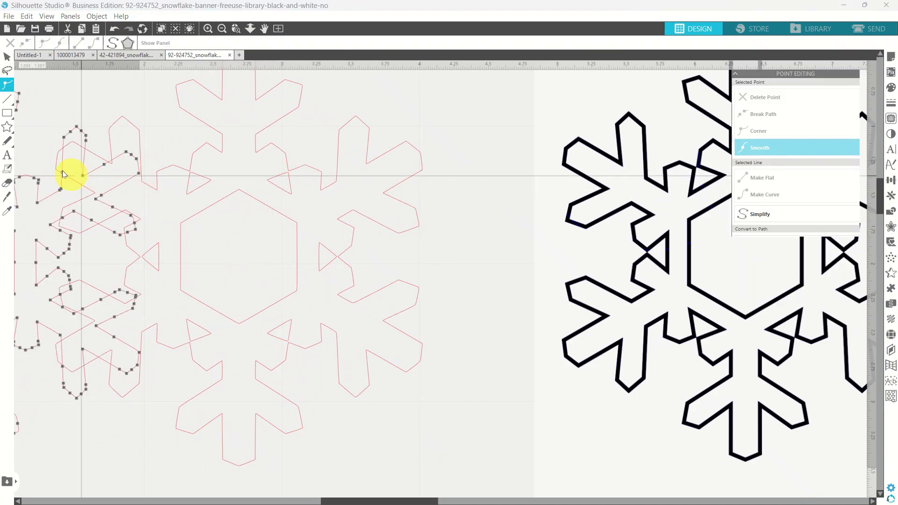
{"action": "scroll", "coordinate": [62, 170], "scroll_direction": "left", "scroll_amount": 3}
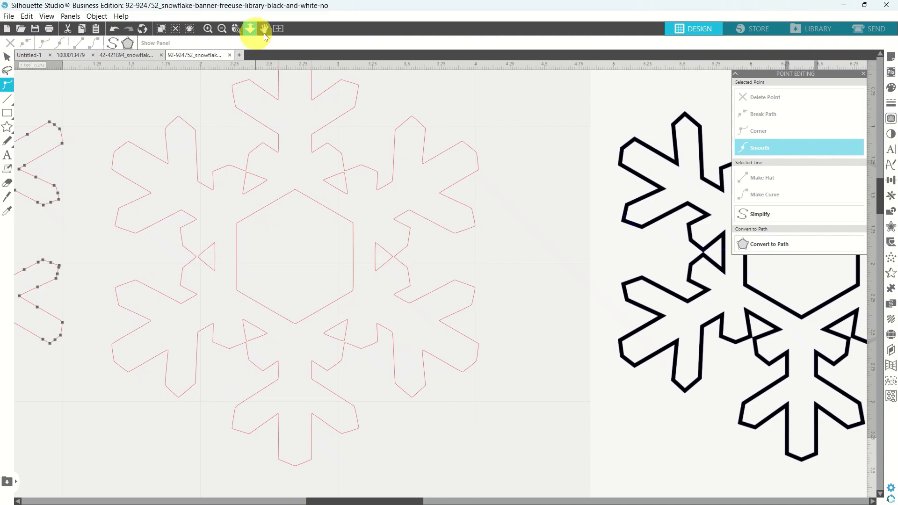
{"action": "left_click", "coordinate": [278, 29]}
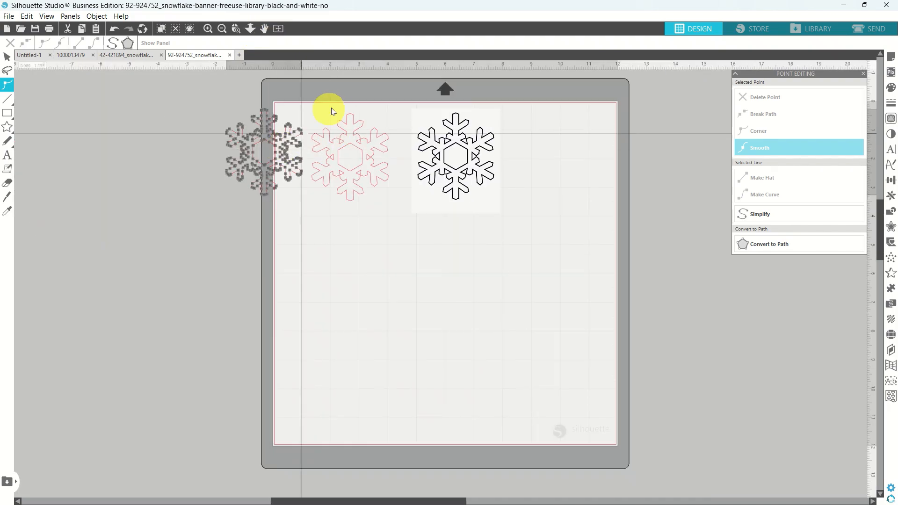
{"action": "left_click", "coordinate": [331, 111]}
{"action": "left_click", "coordinate": [279, 153]}
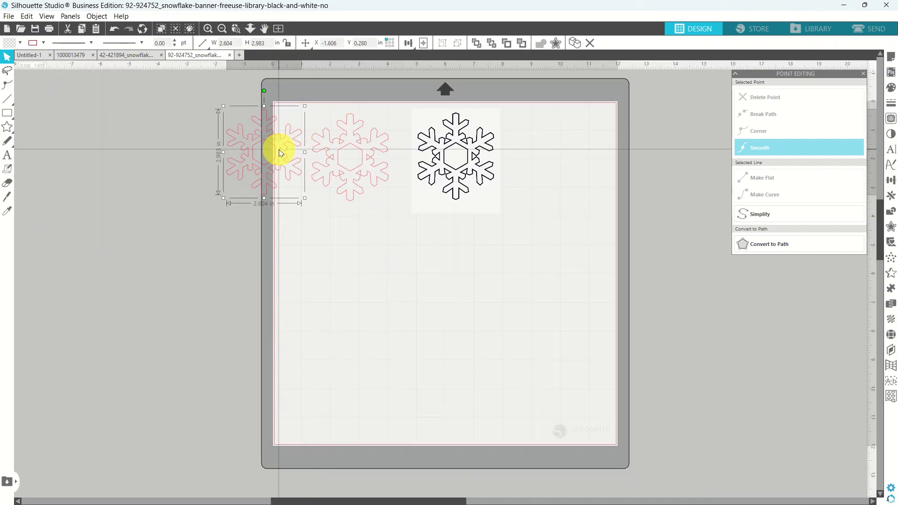
{"action": "left_click_drag", "start_coordinate": [279, 153], "coordinate": [350, 286]}
{"action": "double_click", "coordinate": [350, 286]}
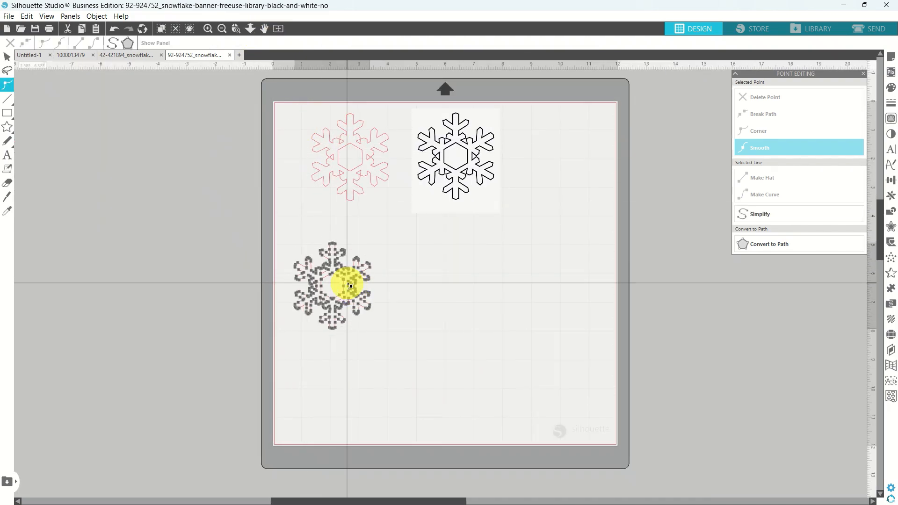
{"action": "left_click", "coordinate": [390, 284]}
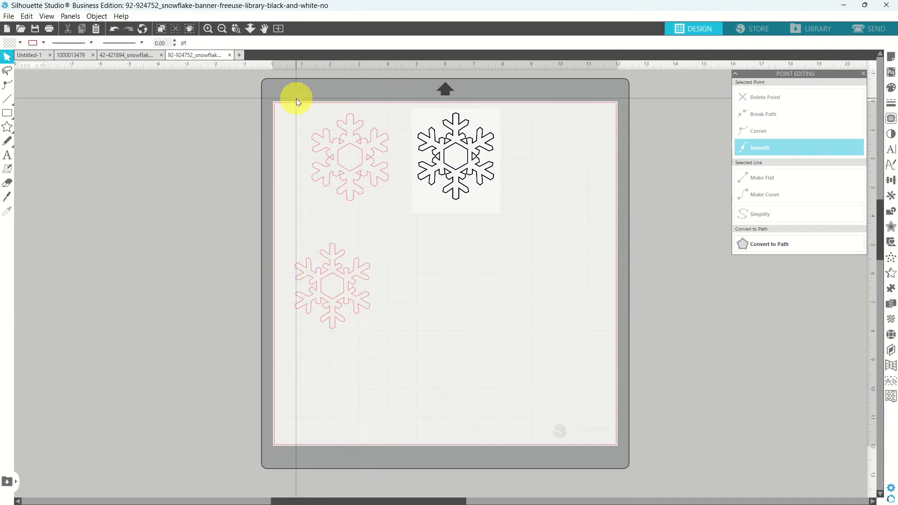
Delete the two snowflakes at the top of the mat and select the remaining outline.
{"action": "left_click_drag", "start_coordinate": [296, 100], "coordinate": [542, 222]}
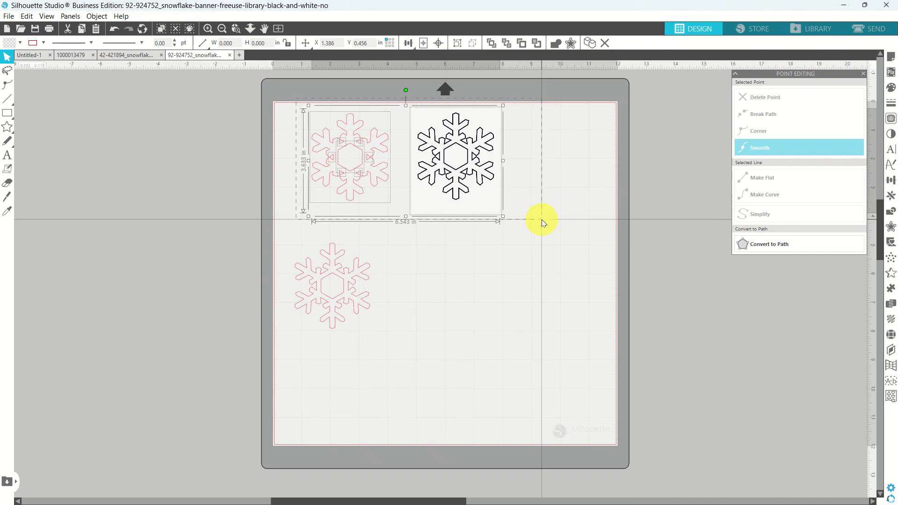
{"action": "key", "text": "Delete"}
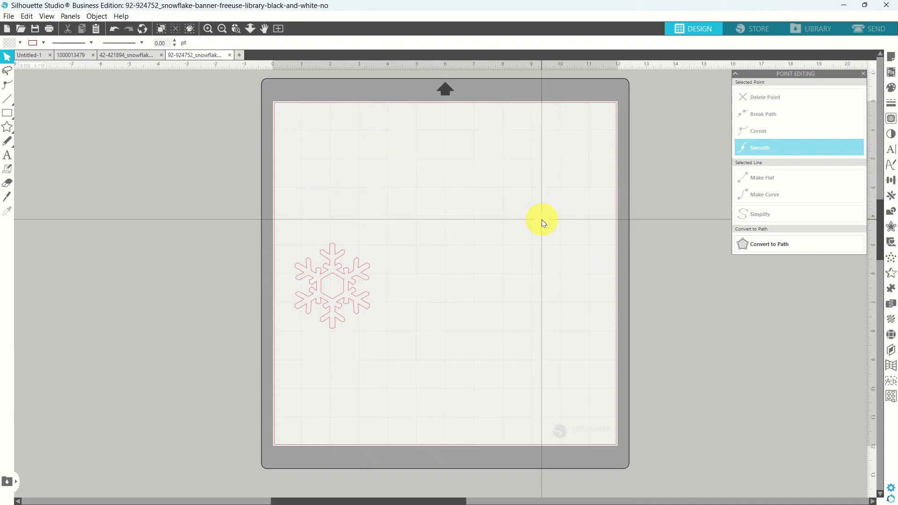
{"action": "left_click", "coordinate": [360, 276]}
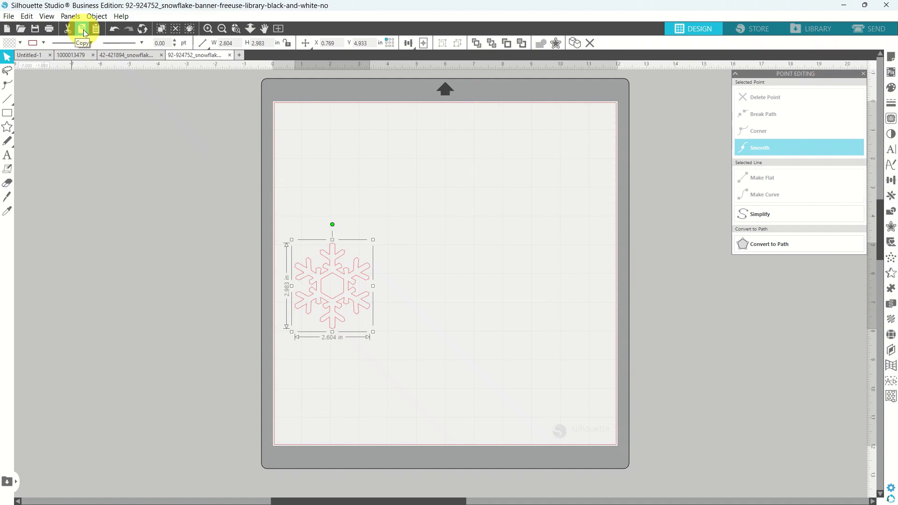
{"action": "left_click", "coordinate": [71, 56]}
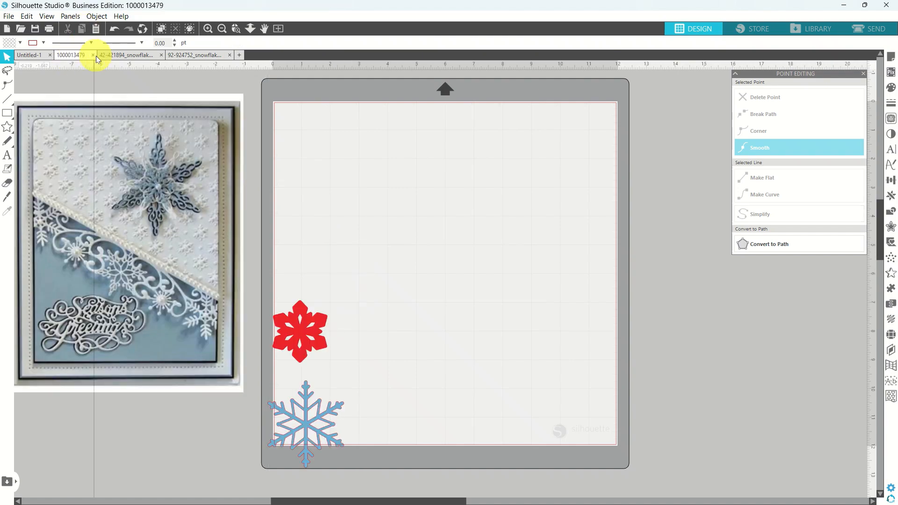
{"action": "left_click", "coordinate": [96, 29]}
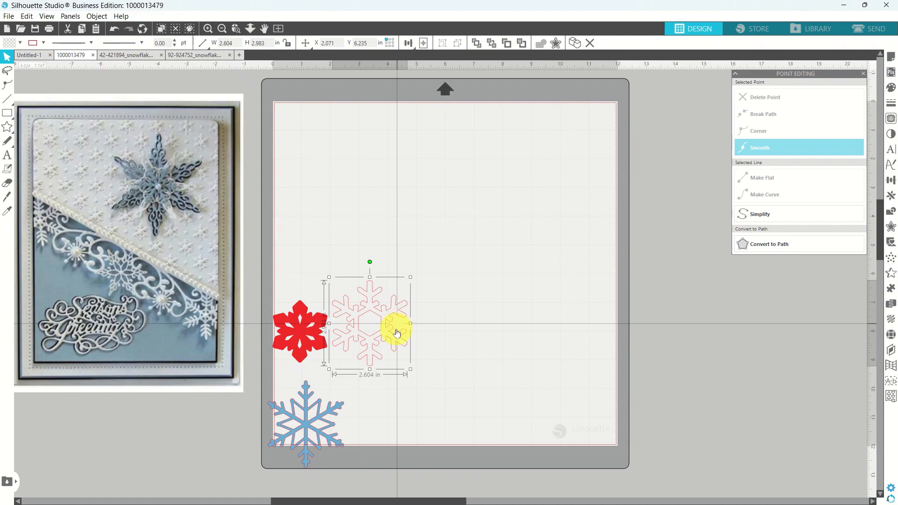
{"action": "left_click_drag", "start_coordinate": [398, 343], "coordinate": [435, 365]}
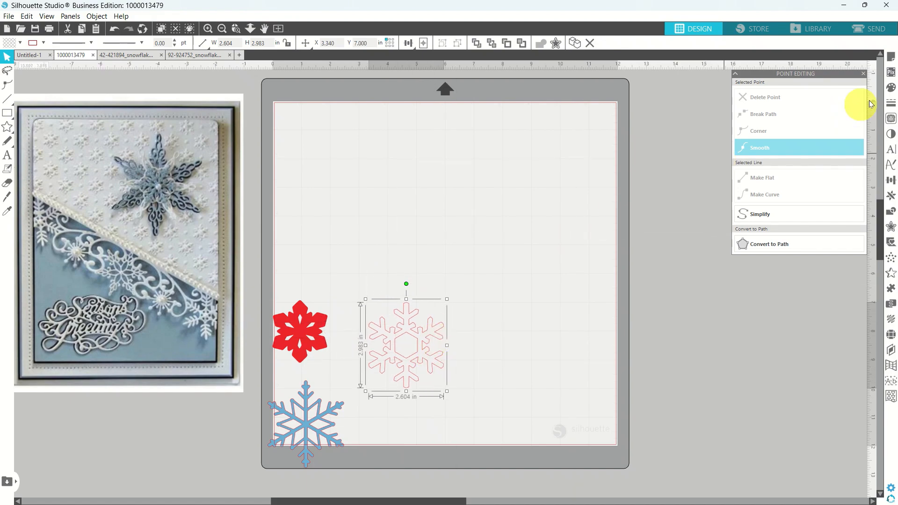
Fill the pasted snowflake light lavender, move it toward the mat's bottom, and return to the snowflake document.
{"action": "left_click", "coordinate": [893, 89]}
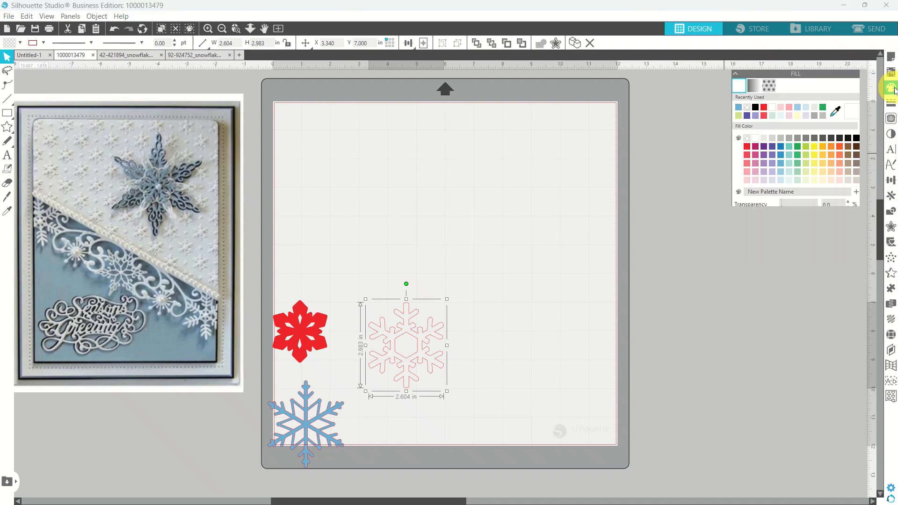
{"action": "left_click", "coordinate": [767, 181]}
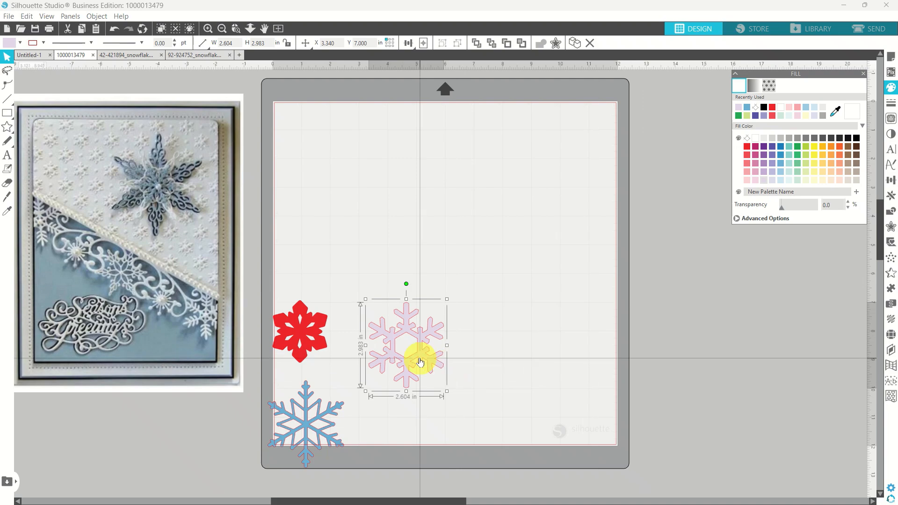
{"action": "left_click_drag", "start_coordinate": [417, 357], "coordinate": [435, 412]}
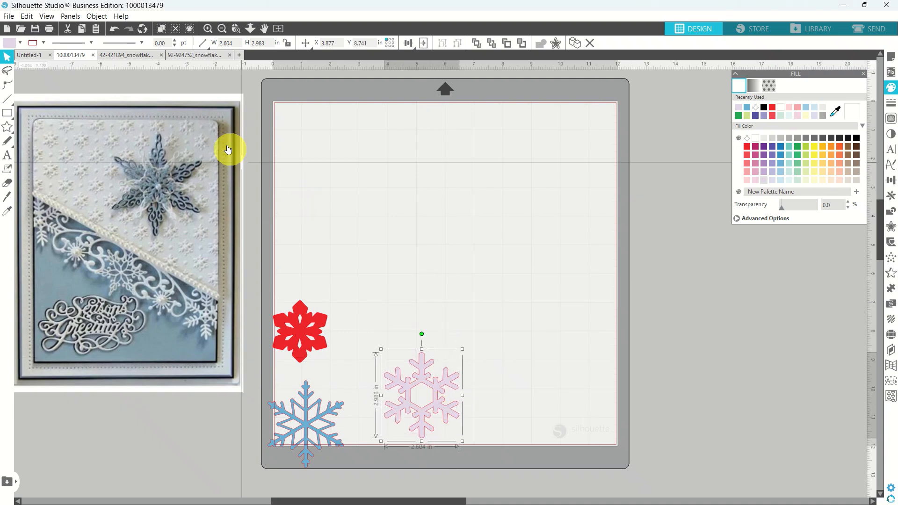
{"action": "left_click", "coordinate": [201, 54]}
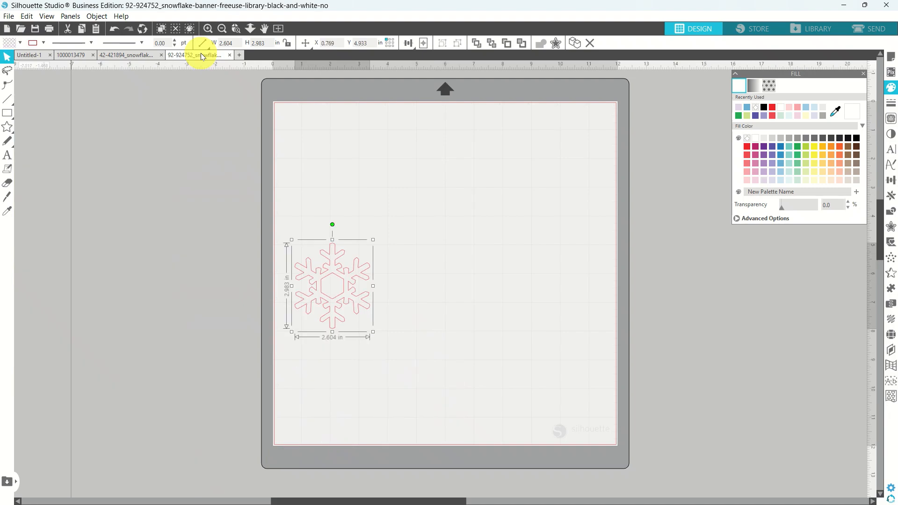
{"action": "left_click", "coordinate": [9, 17]}
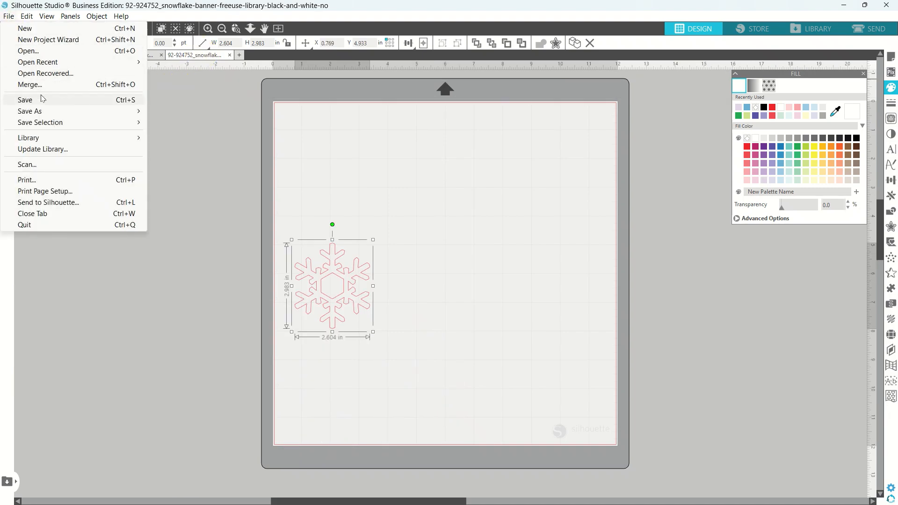
Save the traced snowflake design to the Snowflakes_ClipArt folder, deselect, and close its tab.
{"action": "mouse_move", "coordinate": [74, 110]}
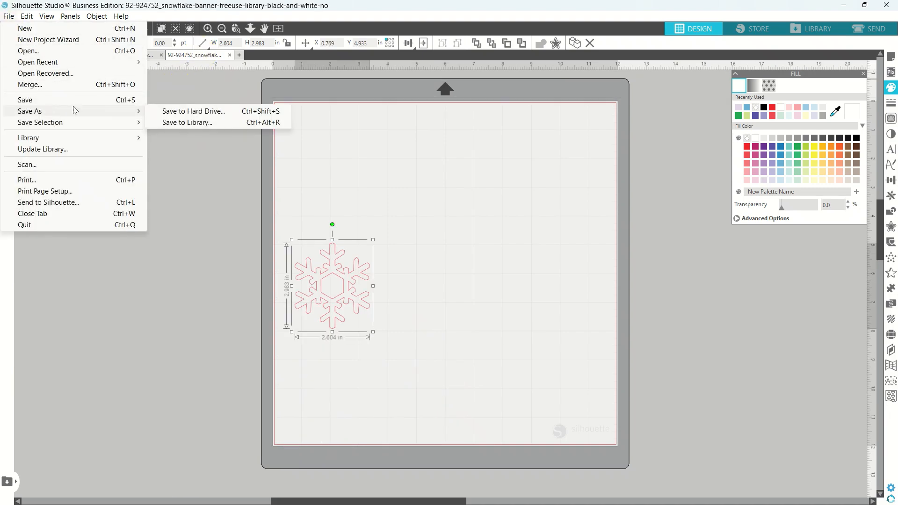
{"action": "left_click", "coordinate": [173, 111]}
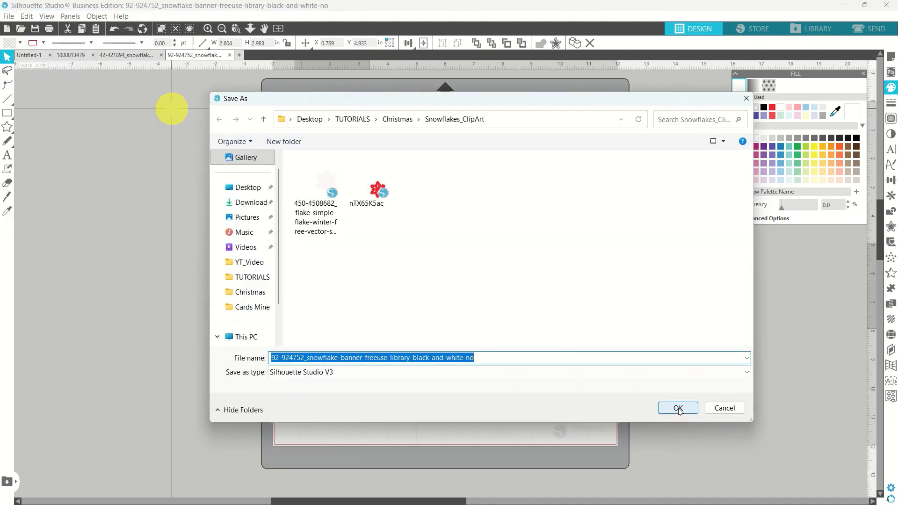
{"action": "left_click", "coordinate": [678, 408]}
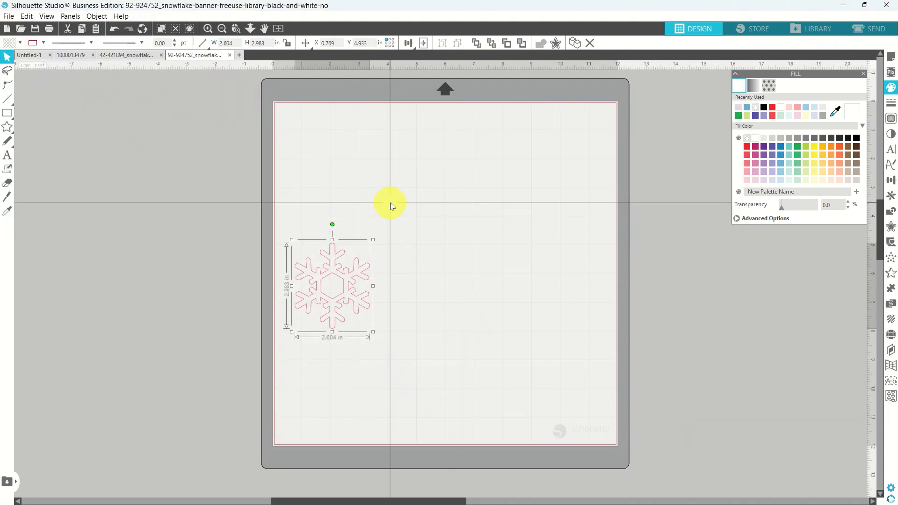
{"action": "left_click", "coordinate": [390, 204]}
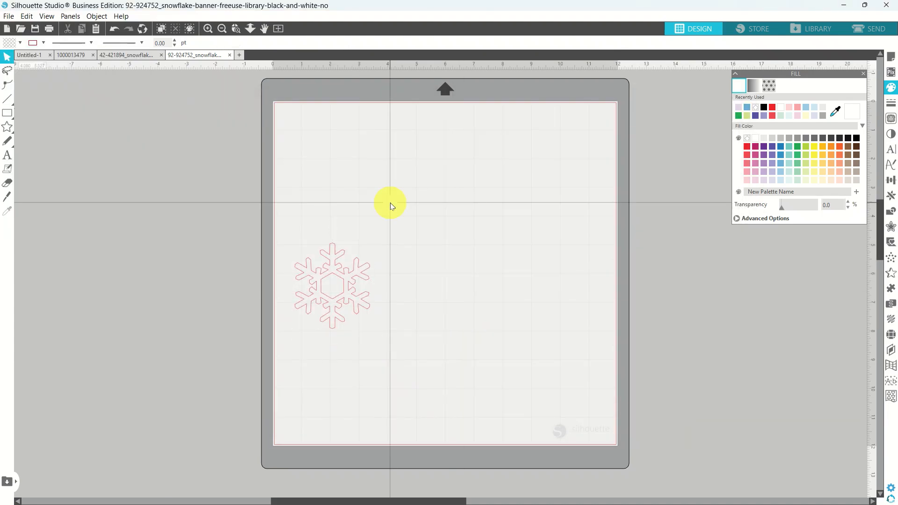
{"action": "left_click", "coordinate": [229, 55]}
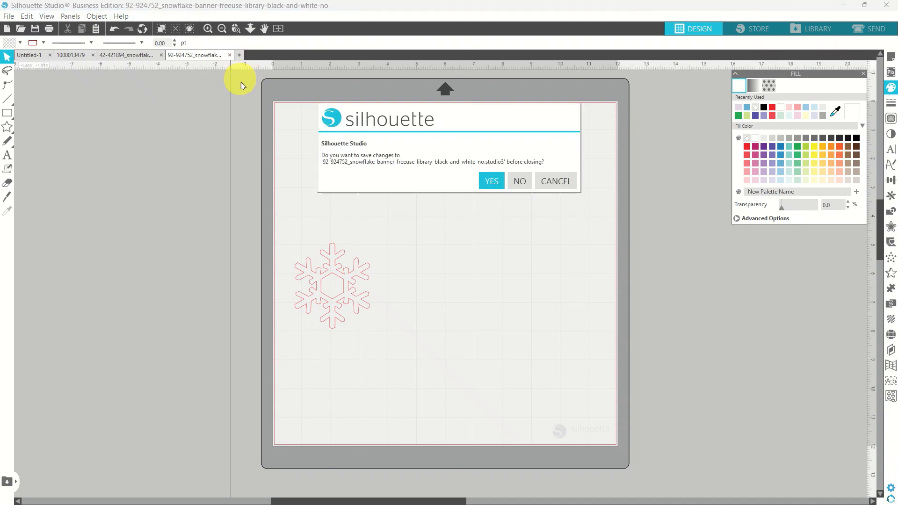
Save the banner document on close, then trace the black star-centred snowflake into cut lines.
{"action": "left_click", "coordinate": [491, 181]}
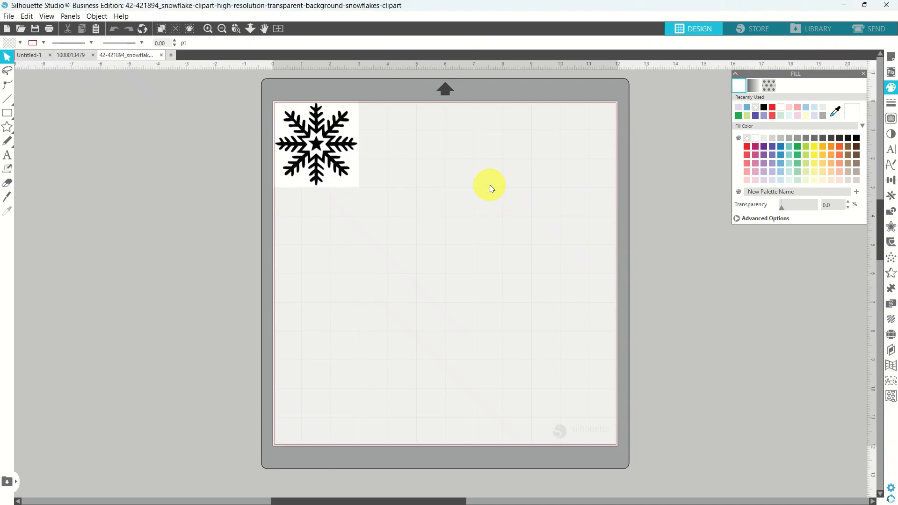
{"action": "left_click_drag", "start_coordinate": [326, 162], "coordinate": [369, 199]}
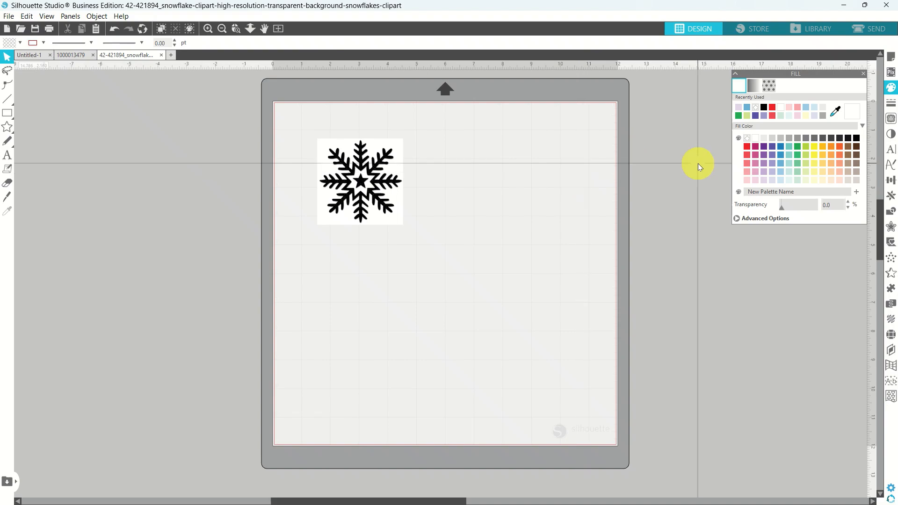
{"action": "left_click", "coordinate": [890, 120]}
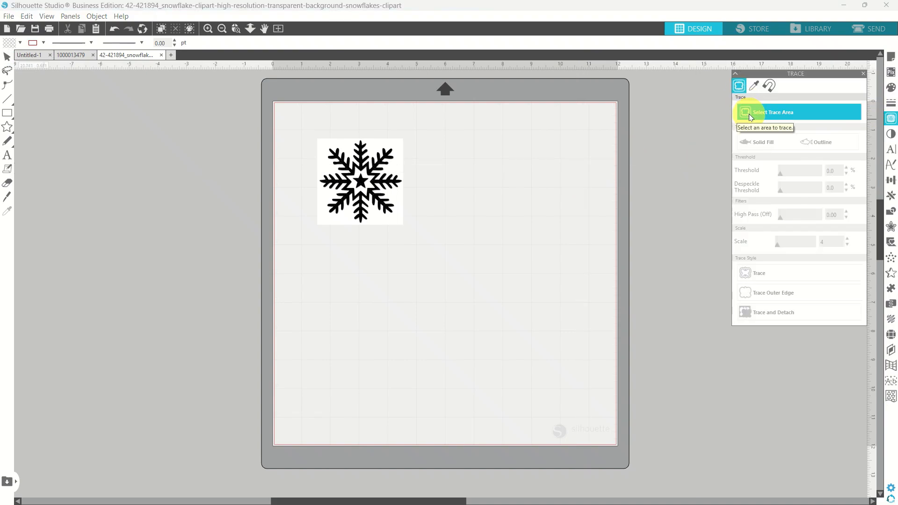
{"action": "left_click", "coordinate": [750, 117]}
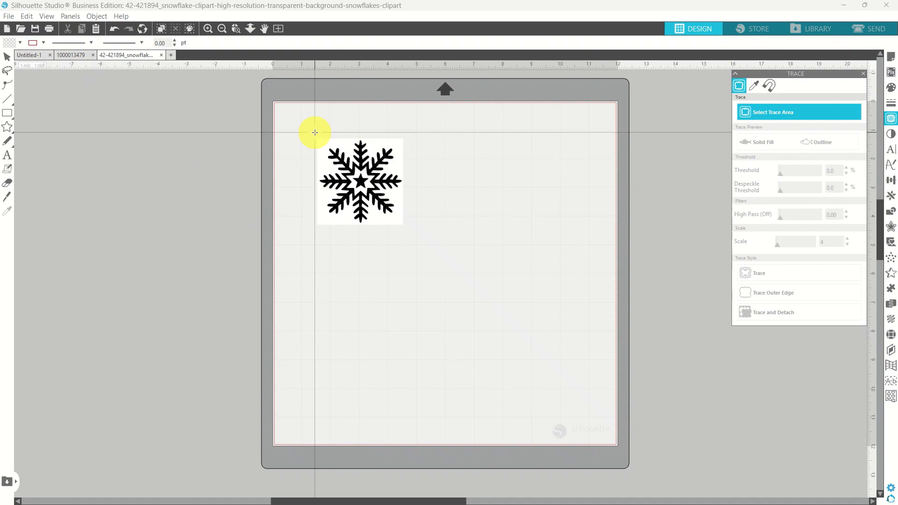
{"action": "left_click_drag", "start_coordinate": [314, 133], "coordinate": [444, 231]}
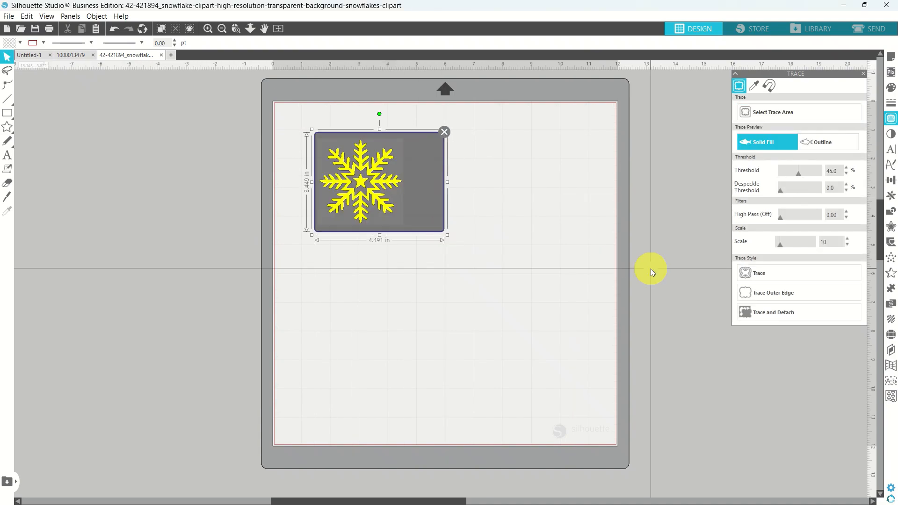
{"action": "left_click", "coordinate": [758, 276]}
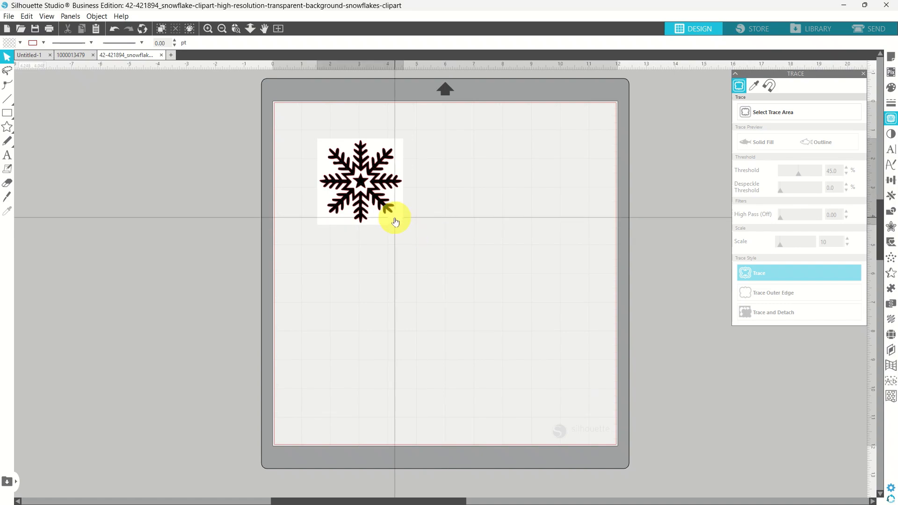
Move the original black image to the mat's upper right and reposition the traced outline.
{"action": "mouse_move", "coordinate": [395, 222]}
{"action": "left_mouse_down"}
{"action": "mouse_move", "coordinate": [602, 200]}
{"action": "mouse_move", "coordinate": [605, 221]}
{"action": "mouse_move", "coordinate": [571, 206]}
{"action": "mouse_move", "coordinate": [586, 212]}
{"action": "left_mouse_up"}
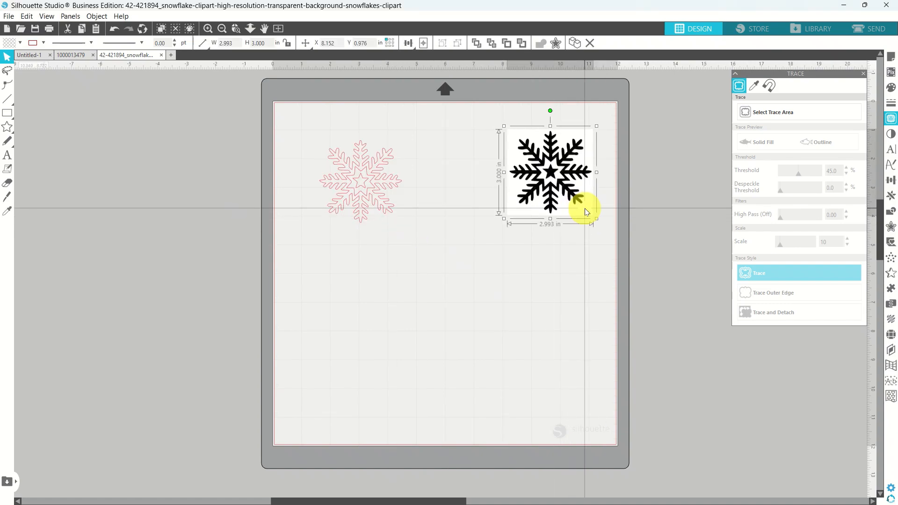
{"action": "left_click", "coordinate": [485, 237]}
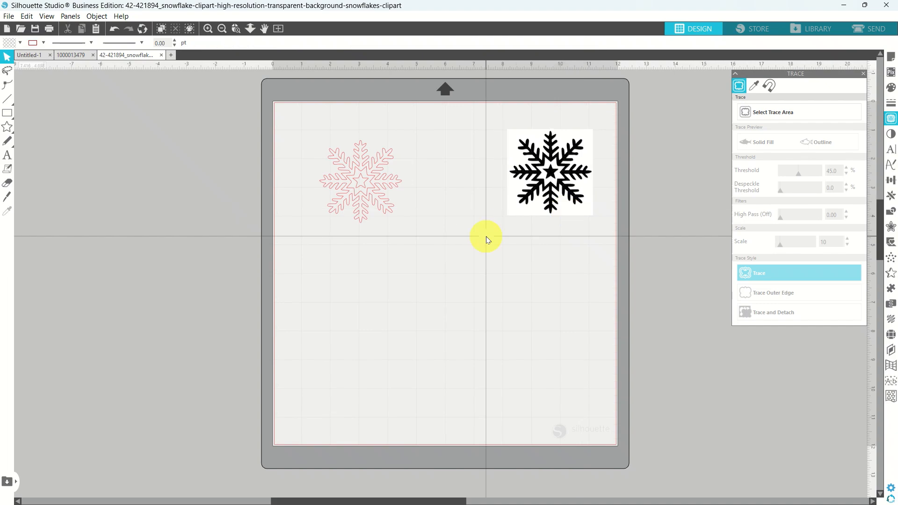
{"action": "left_click", "coordinate": [350, 188]}
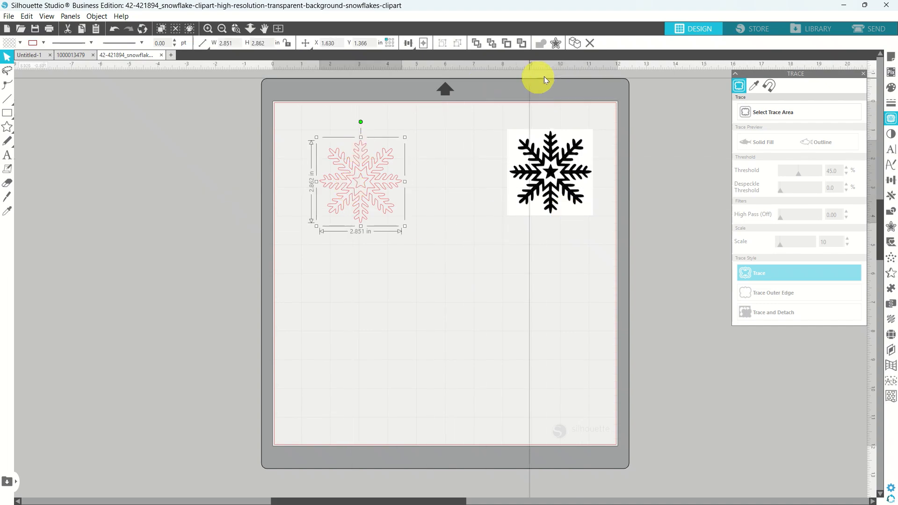
{"action": "left_click_drag", "start_coordinate": [398, 181], "coordinate": [383, 297]}
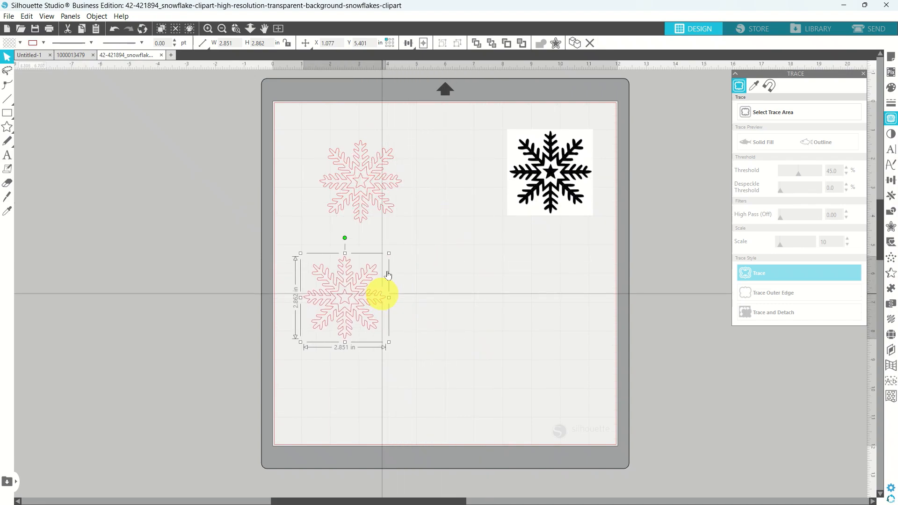
Select the upper traced snowflake outline and give it a solid red fill.
{"action": "left_click", "coordinate": [376, 194]}
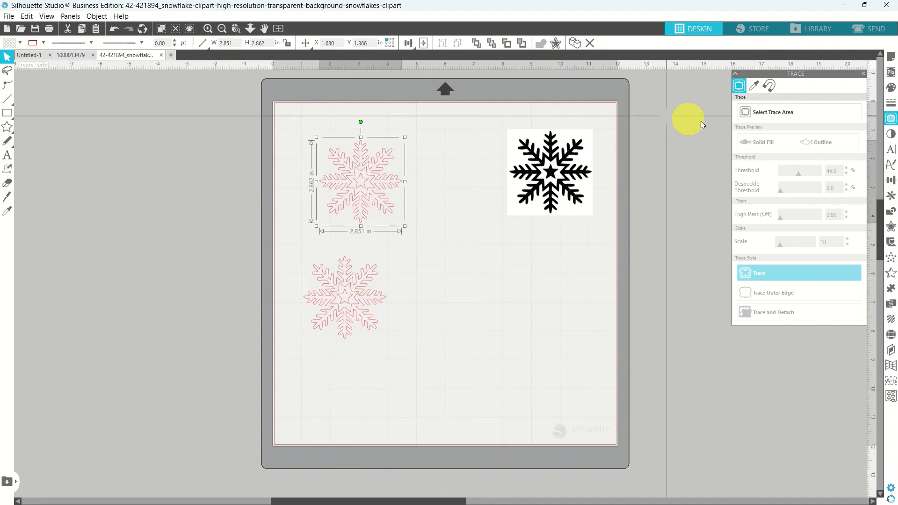
{"action": "left_click", "coordinate": [891, 87]}
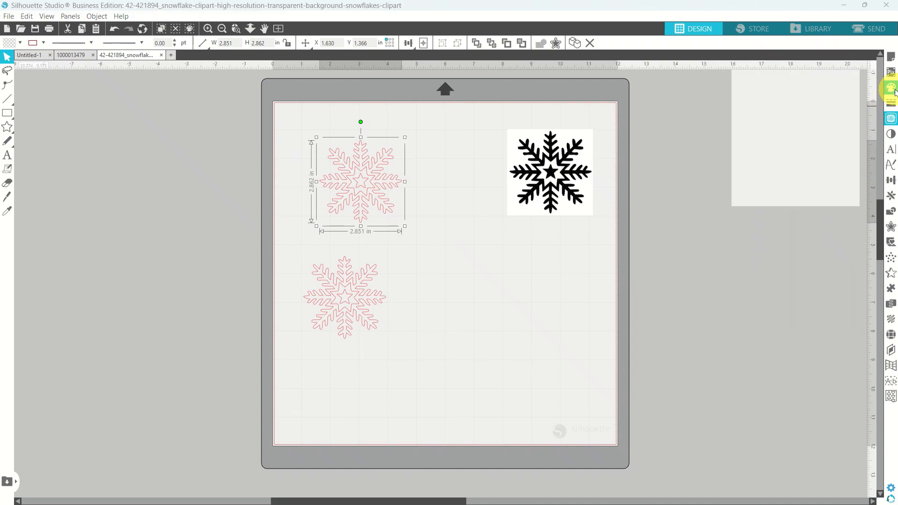
{"action": "left_click", "coordinate": [771, 113]}
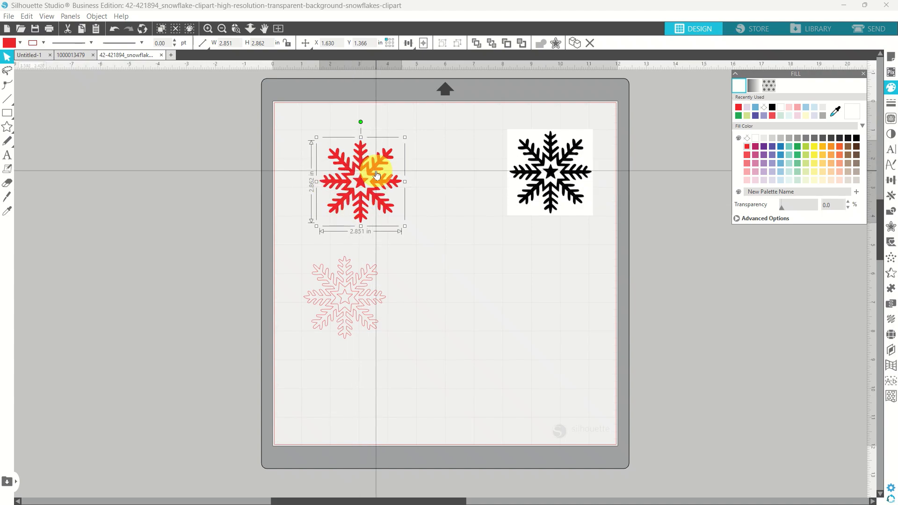
Release the lower snowflake's compound path and move its centre star off the mat to the left.
{"action": "left_click", "coordinate": [361, 296]}
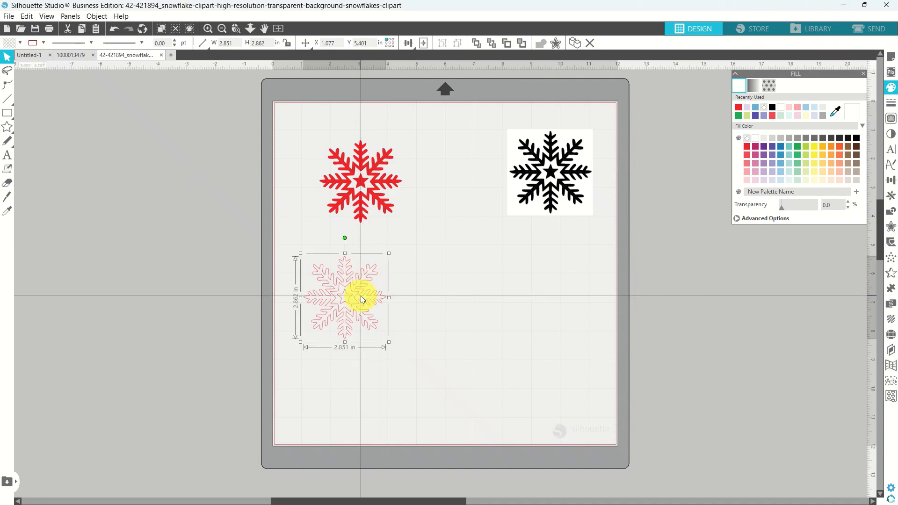
{"action": "right_click", "coordinate": [360, 297]}
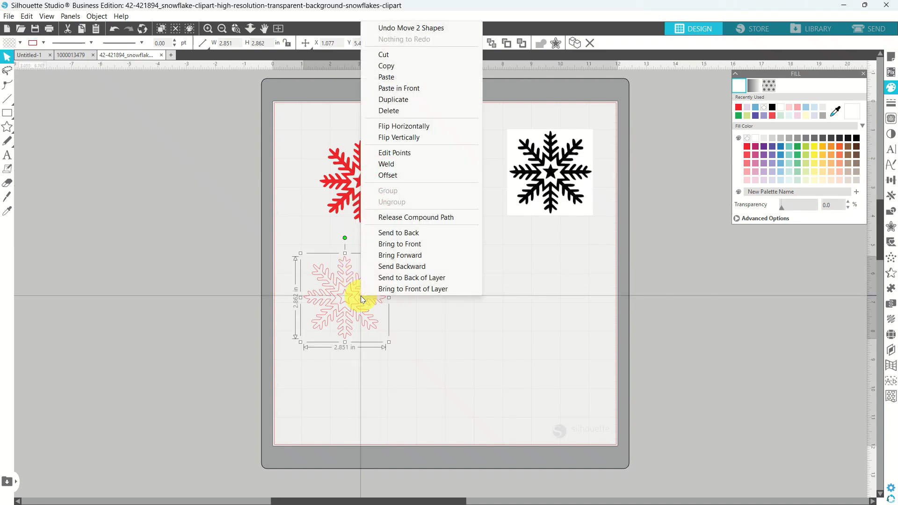
{"action": "left_click", "coordinate": [389, 217]}
{"action": "left_click", "coordinate": [425, 295]}
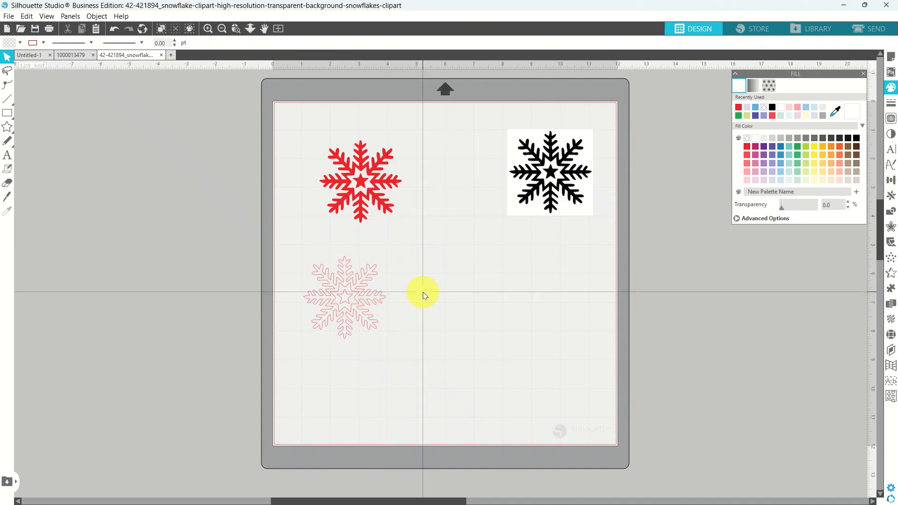
{"action": "left_click", "coordinate": [346, 301]}
{"action": "left_click_drag", "start_coordinate": [346, 302], "coordinate": [180, 323]}
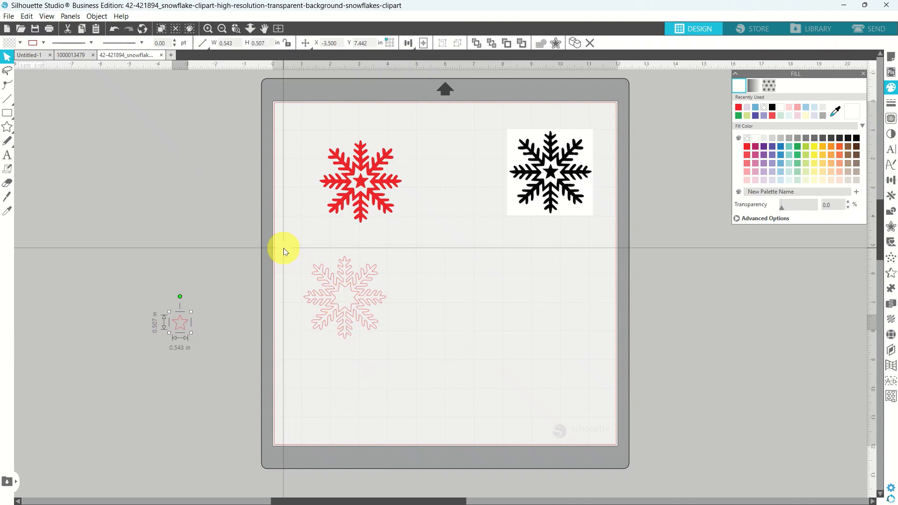
Rejoin the remaining pieces into a compound path and fill the snowflake light pink.
{"action": "left_click_drag", "start_coordinate": [283, 248], "coordinate": [417, 341]}
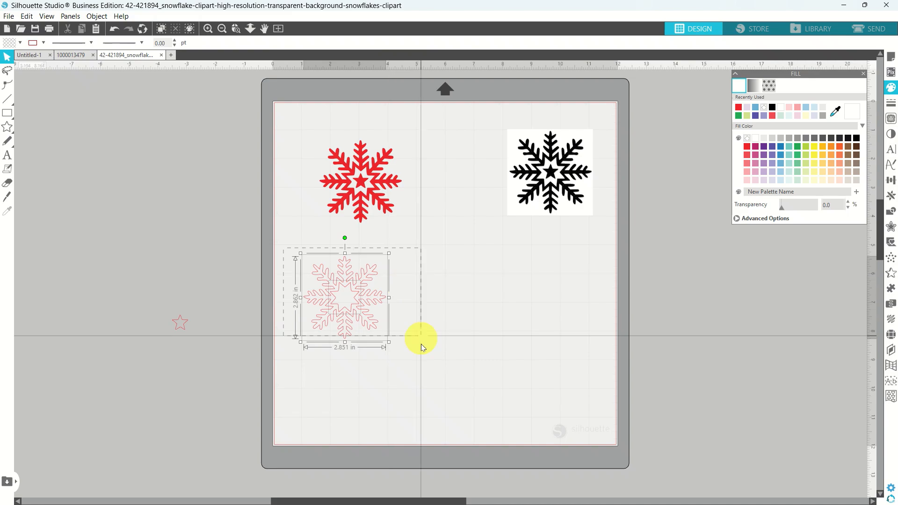
{"action": "right_click", "coordinate": [365, 300]}
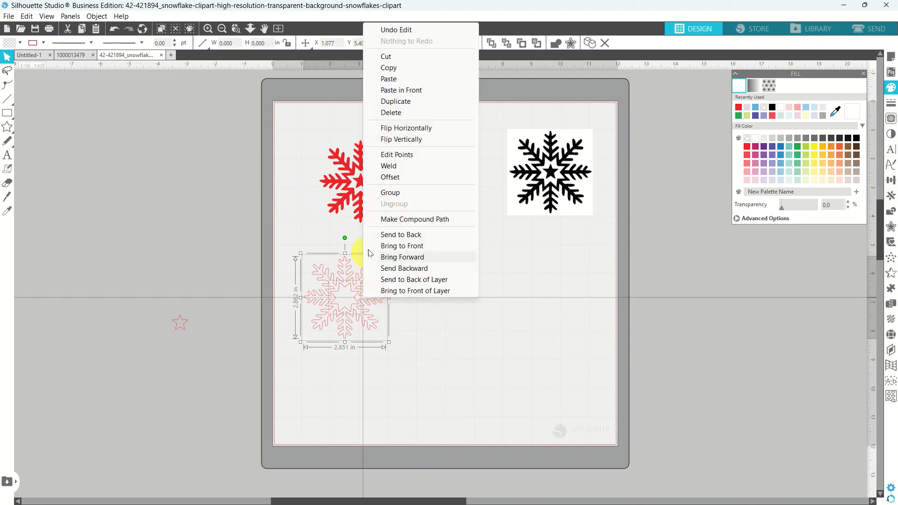
{"action": "left_click", "coordinate": [384, 223]}
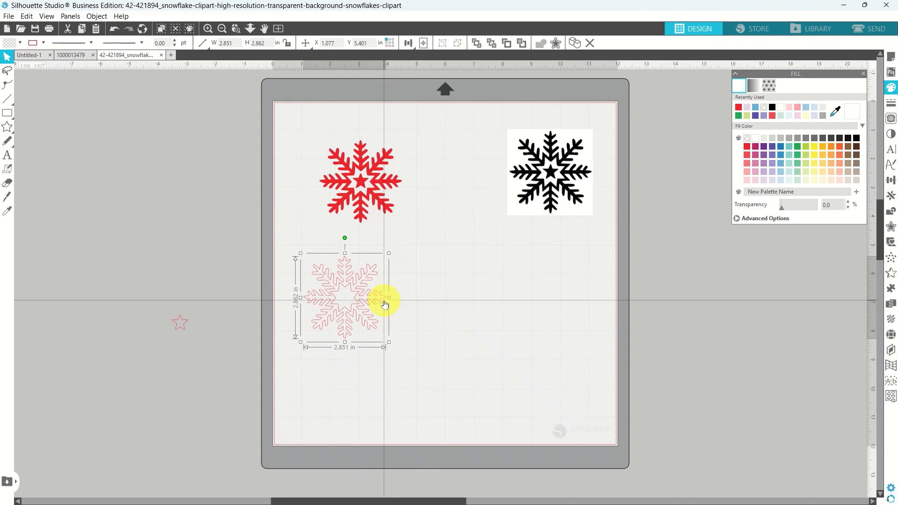
{"action": "left_click", "coordinate": [746, 182]}
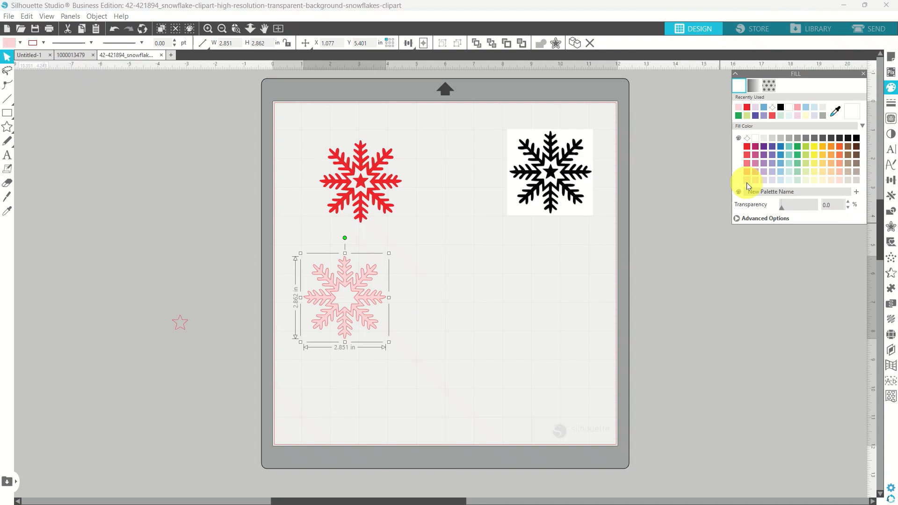
{"action": "right_click", "coordinate": [358, 294]}
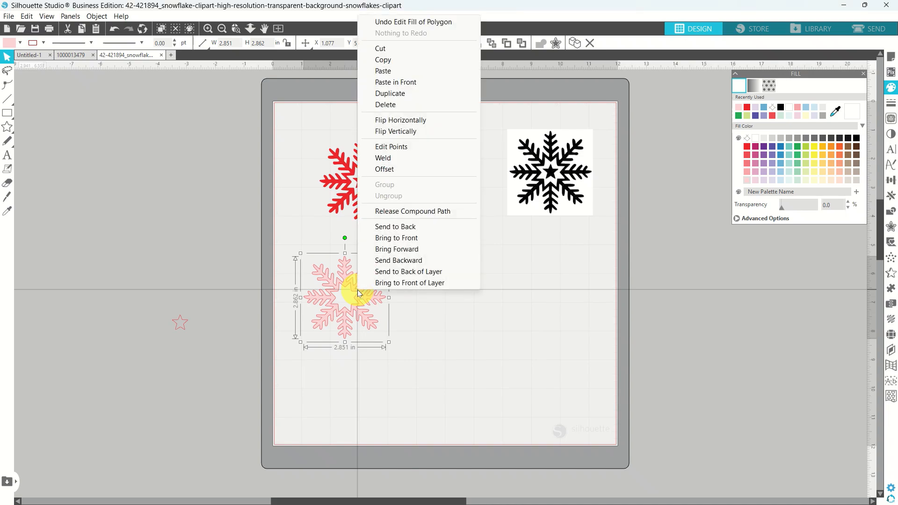
Release the pink snowflake's compound path, move its inner centre shape off the mat, and nudge the snowflake right.
{"action": "left_click", "coordinate": [376, 211]}
{"action": "left_click", "coordinate": [416, 251]}
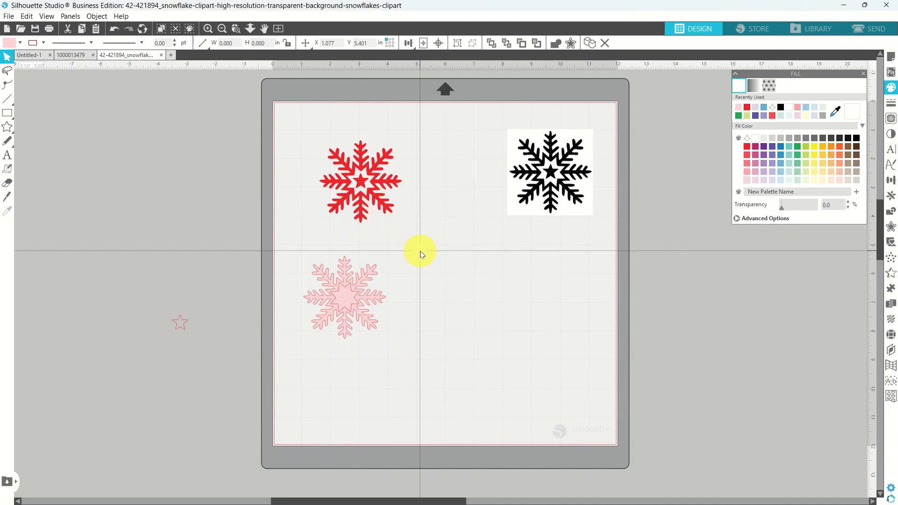
{"action": "double_click", "coordinate": [349, 292]}
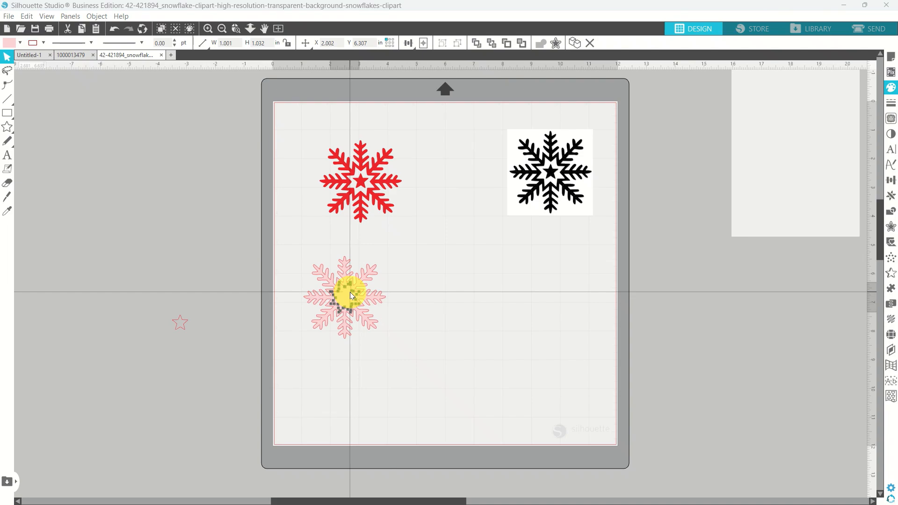
{"action": "left_click_drag", "start_coordinate": [192, 270], "coordinate": [182, 273]}
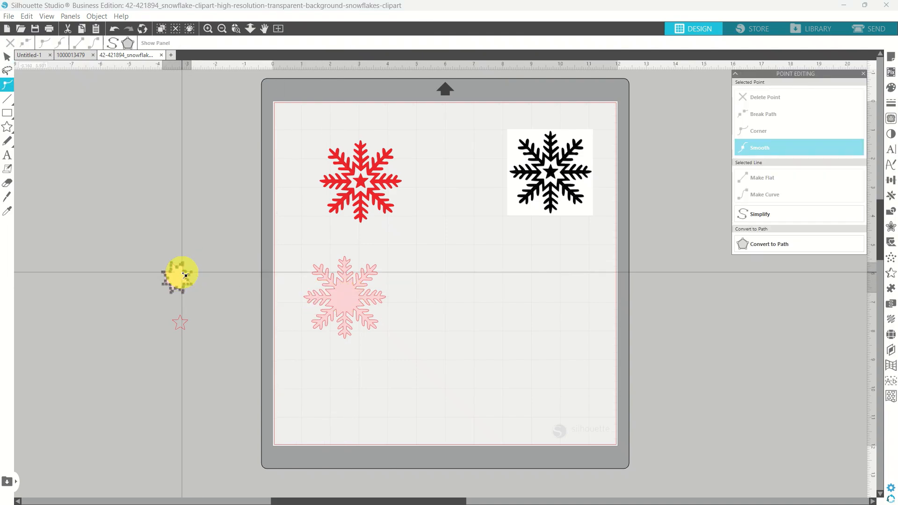
{"action": "left_click", "coordinate": [215, 286]}
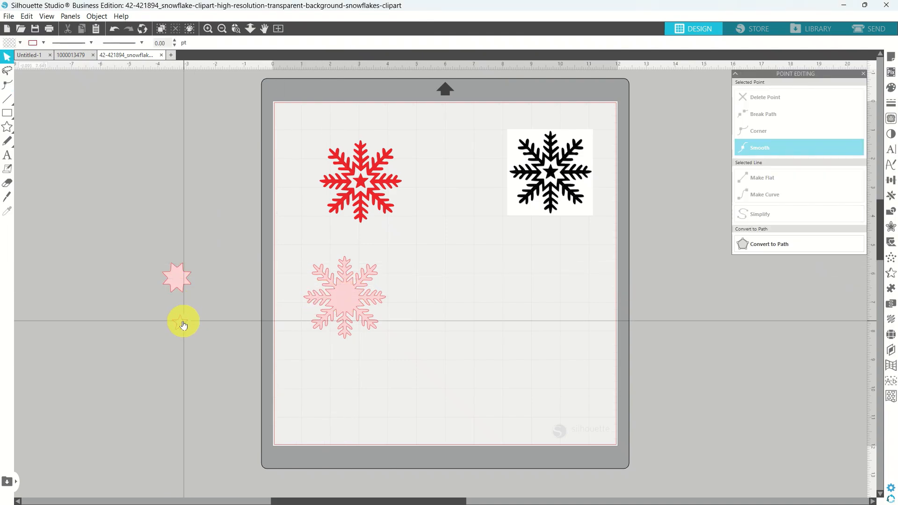
{"action": "left_click", "coordinate": [339, 305]}
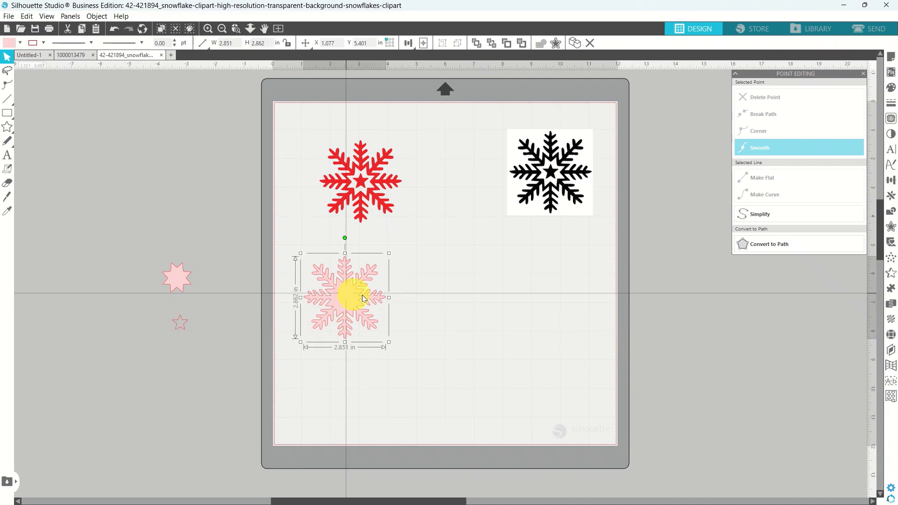
{"action": "mouse_move", "coordinate": [364, 298]}
{"action": "left_mouse_down"}
{"action": "mouse_move", "coordinate": [459, 287]}
{"action": "mouse_move", "coordinate": [360, 296]}
{"action": "mouse_move", "coordinate": [374, 296]}
{"action": "left_mouse_up"}
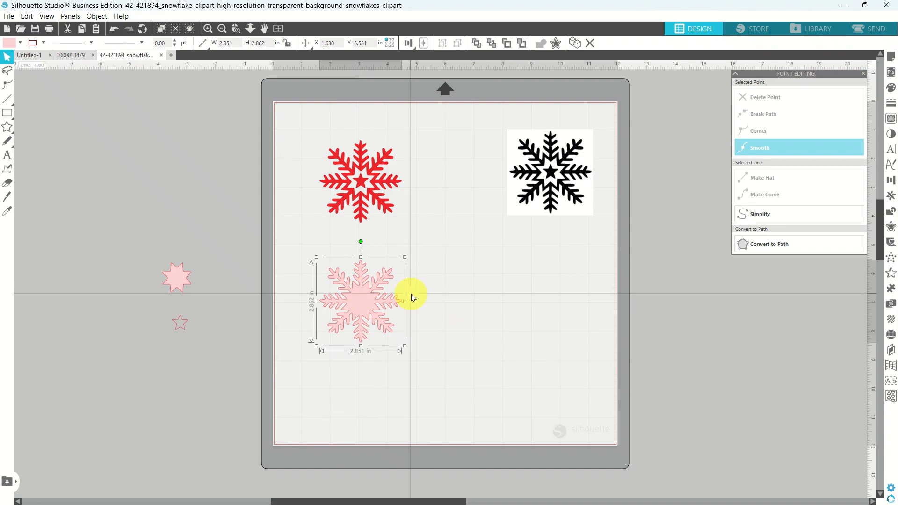
Delete the black snowflake image, move the two pink stars onto the mat, and select them with the snowflake.
{"action": "left_click", "coordinate": [521, 181]}
{"action": "key", "text": "Delete"}
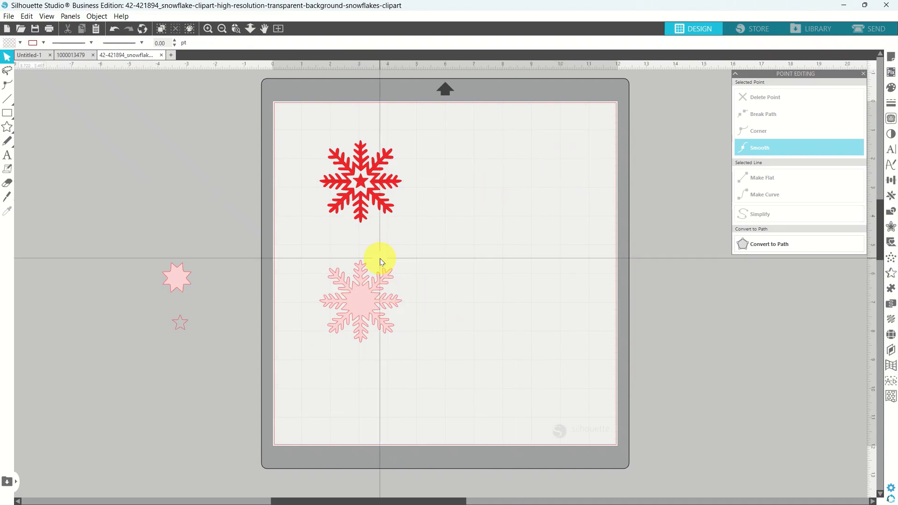
{"action": "left_click_drag", "start_coordinate": [144, 259], "coordinate": [196, 357]}
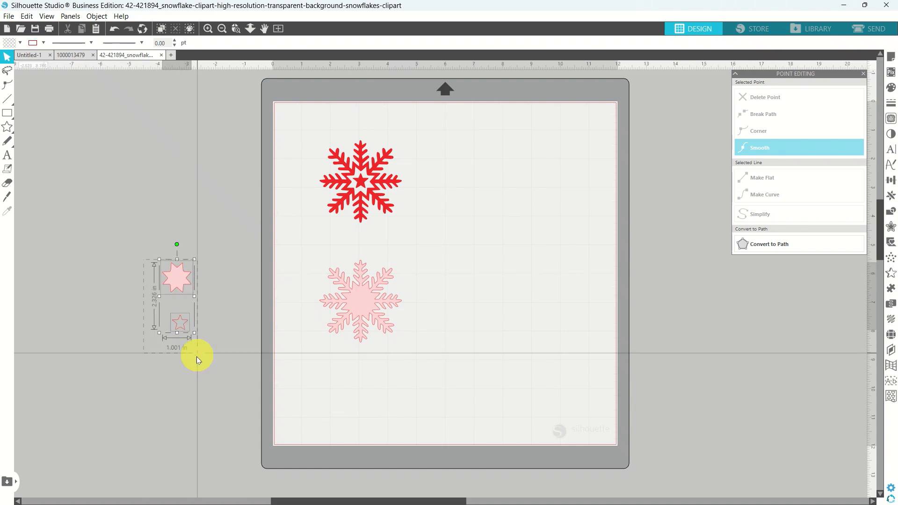
{"action": "left_click_drag", "start_coordinate": [182, 318], "coordinate": [465, 318]}
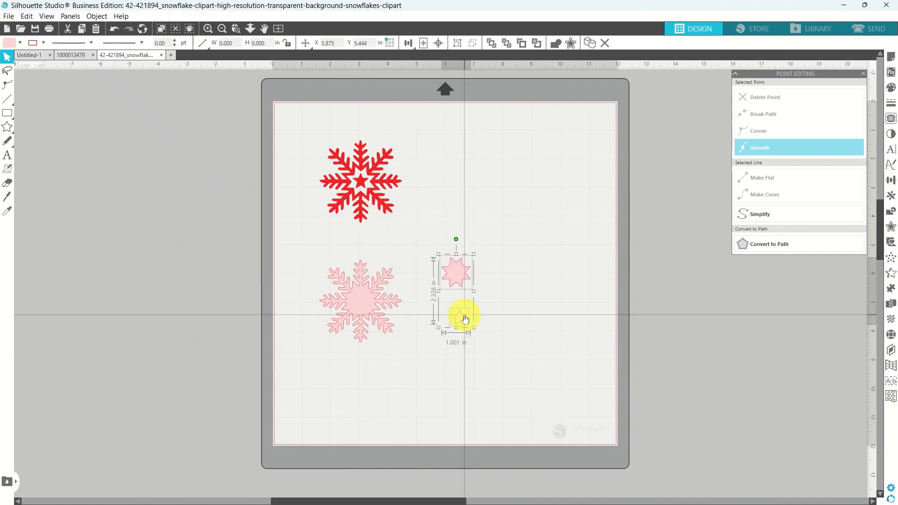
{"action": "left_click", "coordinate": [301, 235]}
{"action": "left_click_drag", "start_coordinate": [303, 237], "coordinate": [491, 377]}
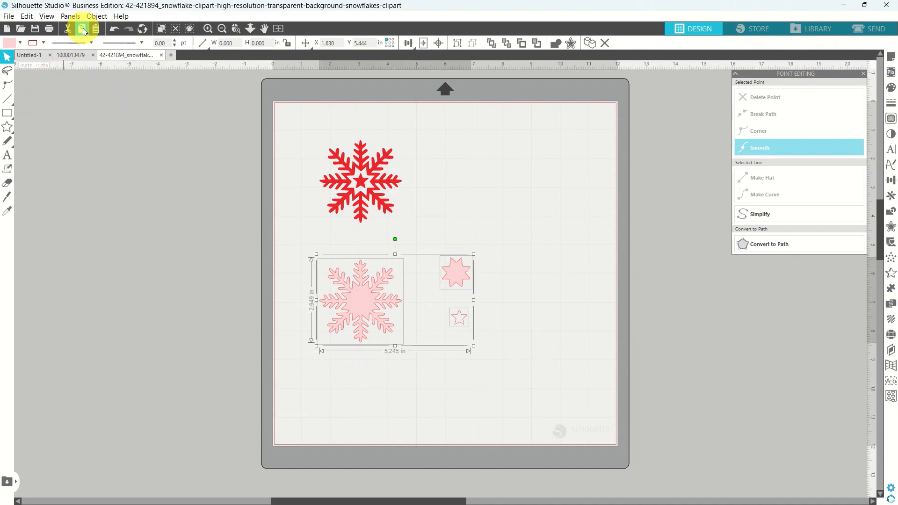
{"action": "left_click", "coordinate": [74, 55]}
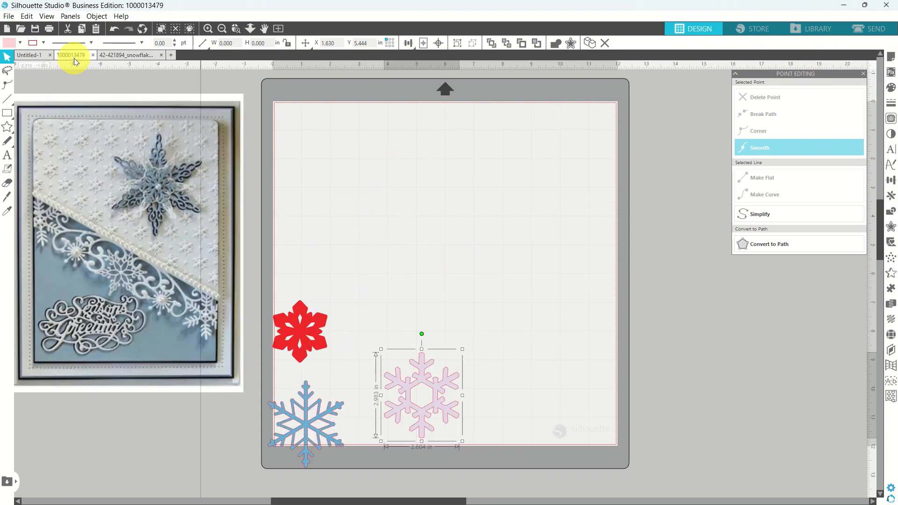
{"action": "left_click", "coordinate": [98, 30]}
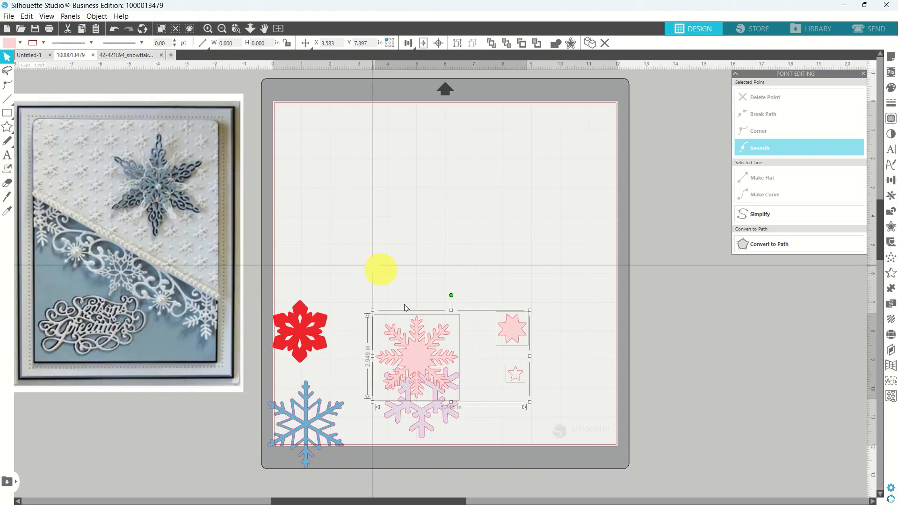
{"action": "left_click_drag", "start_coordinate": [435, 346], "coordinate": [446, 263]}
{"action": "left_click", "coordinate": [340, 162]}
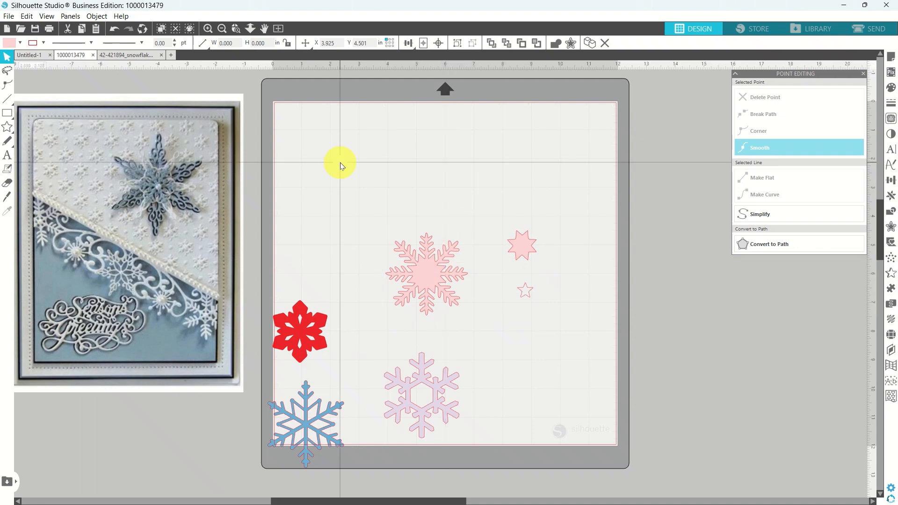
{"action": "left_click", "coordinate": [155, 55]}
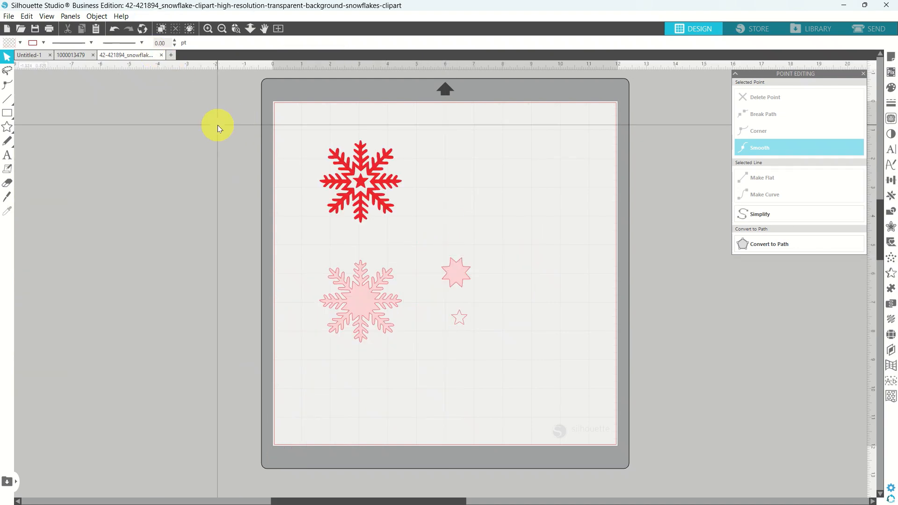
Save the 42-421894 clipart to the Snowflakes_ClipArt folder under its existing name and close it.
{"action": "left_click", "coordinate": [13, 18]}
{"action": "mouse_move", "coordinate": [50, 113]}
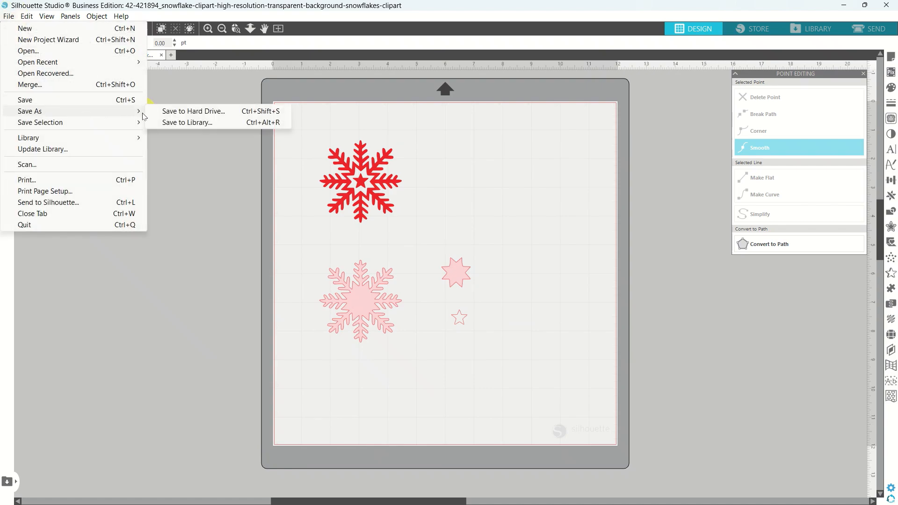
{"action": "left_click", "coordinate": [171, 111]}
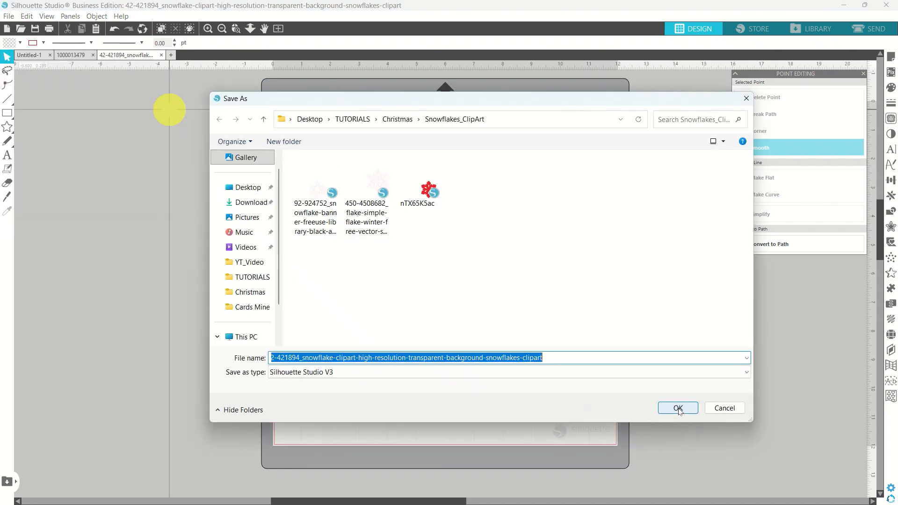
{"action": "left_click", "coordinate": [678, 408]}
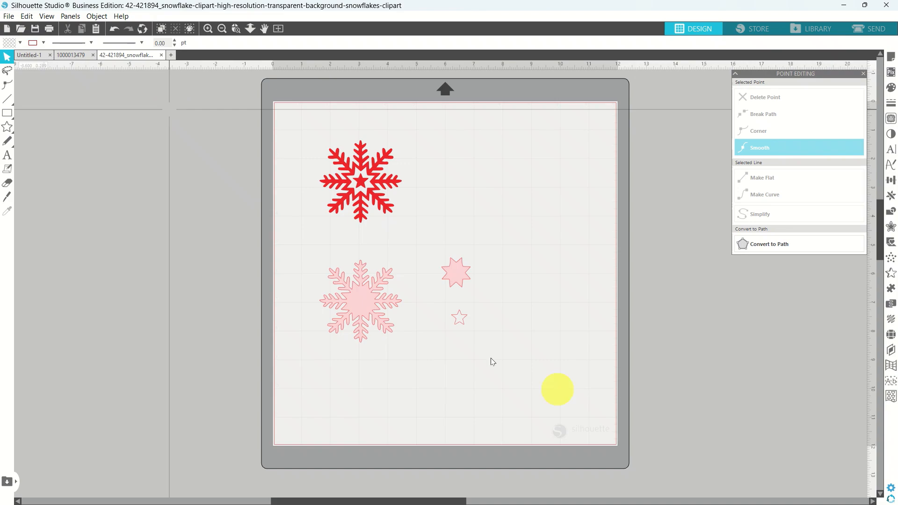
{"action": "left_click", "coordinate": [163, 55]}
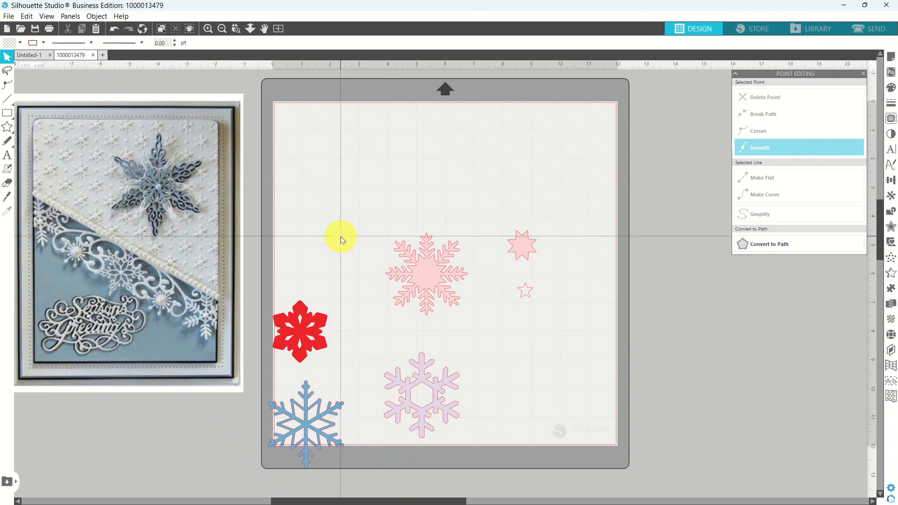
Open the white-snowflake-clipart-transparent-background-1 file.
{"action": "left_click", "coordinate": [9, 17]}
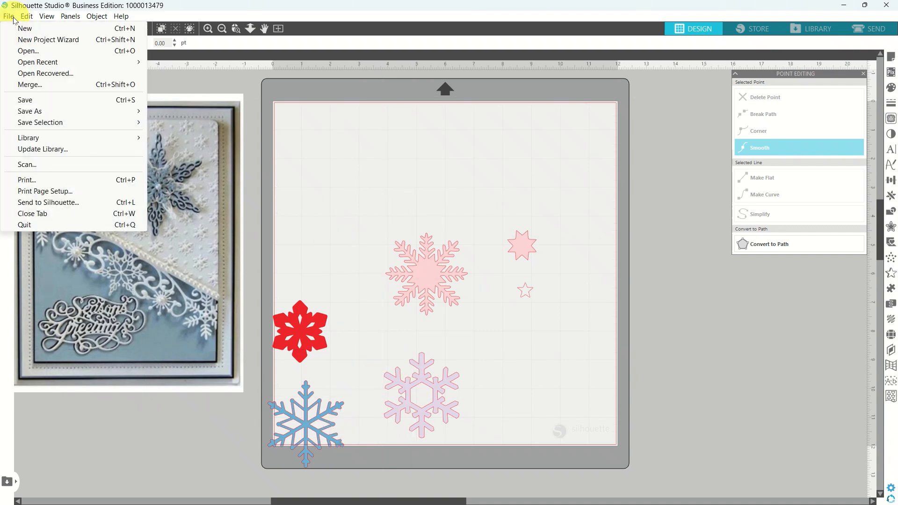
{"action": "left_click", "coordinate": [26, 50]}
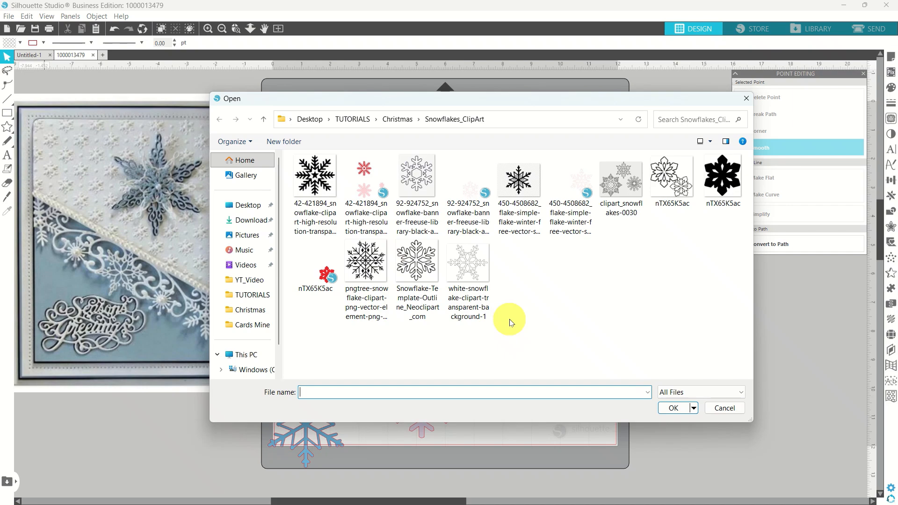
{"action": "left_click", "coordinate": [466, 281]}
{"action": "double_click", "coordinate": [466, 280]}
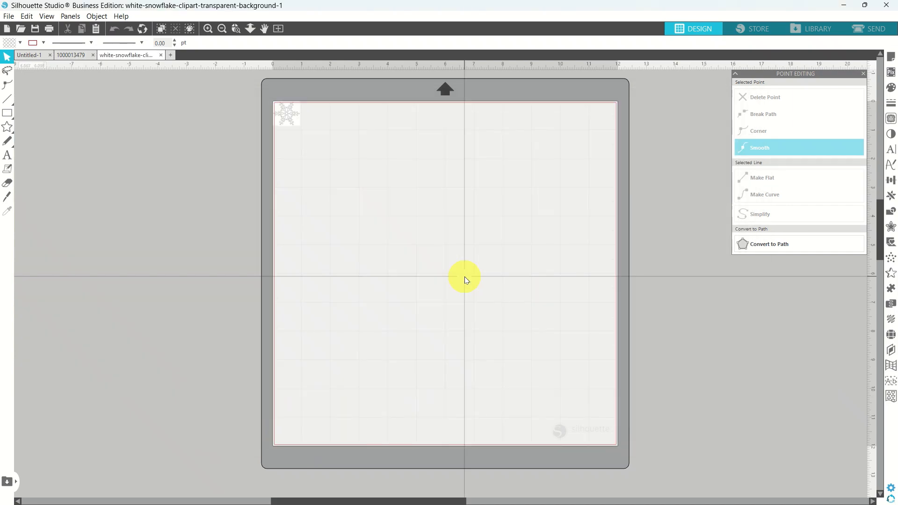
Enlarge the white snowflake to about 8.256 × 7.422 in, then switch to the card design and back.
{"action": "left_click", "coordinate": [287, 112]}
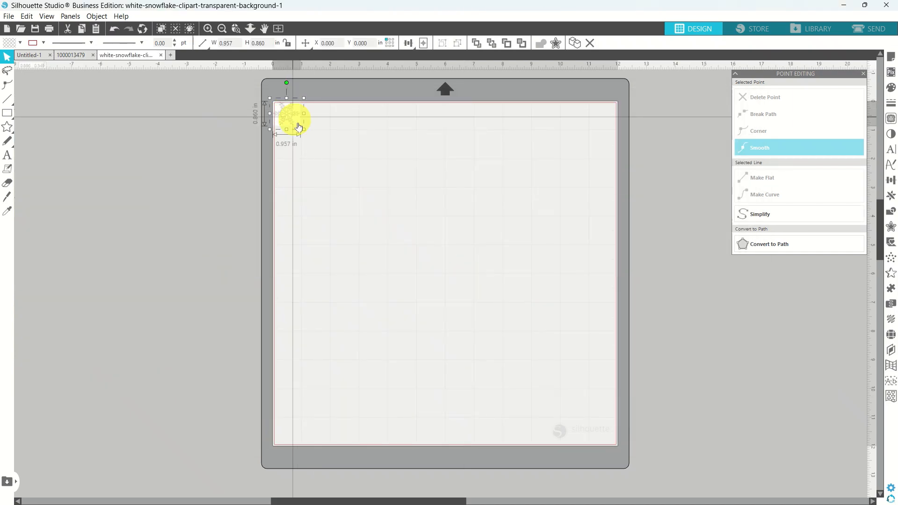
{"action": "left_click_drag", "start_coordinate": [300, 125], "coordinate": [514, 316]}
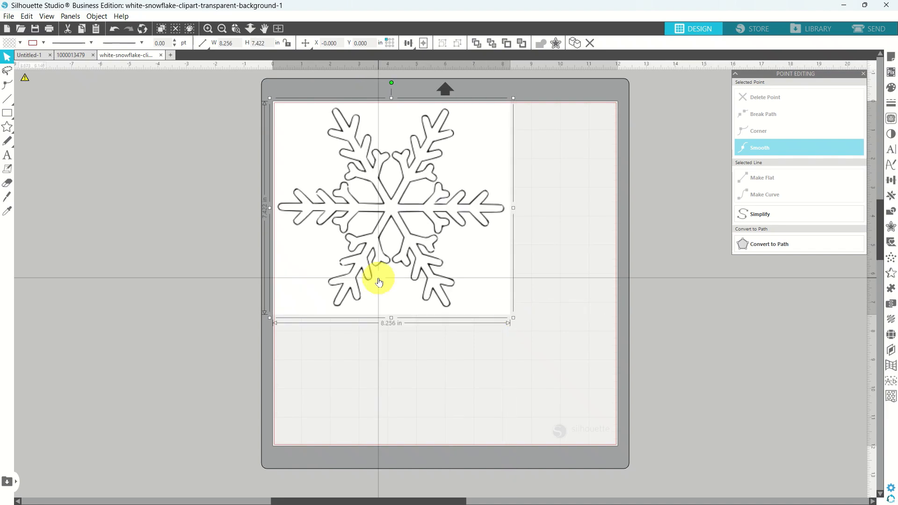
{"action": "left_click", "coordinate": [71, 55]}
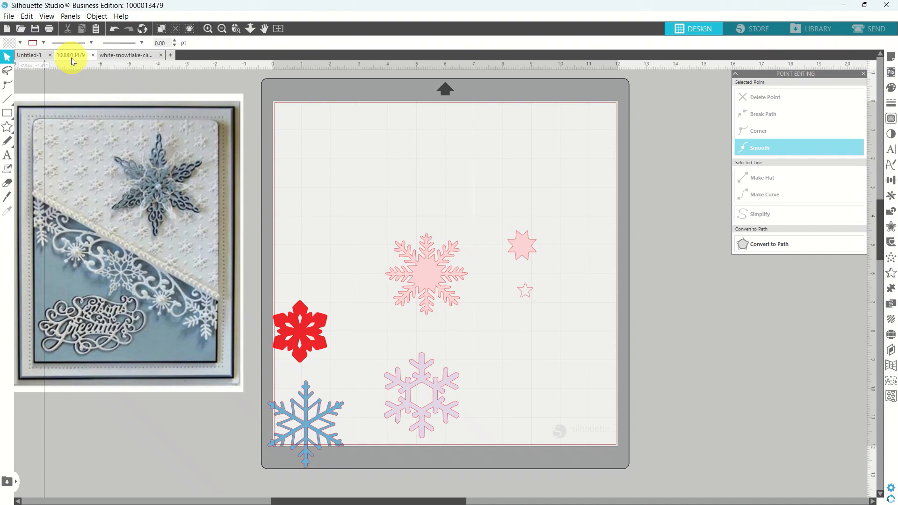
{"action": "left_click", "coordinate": [111, 55]}
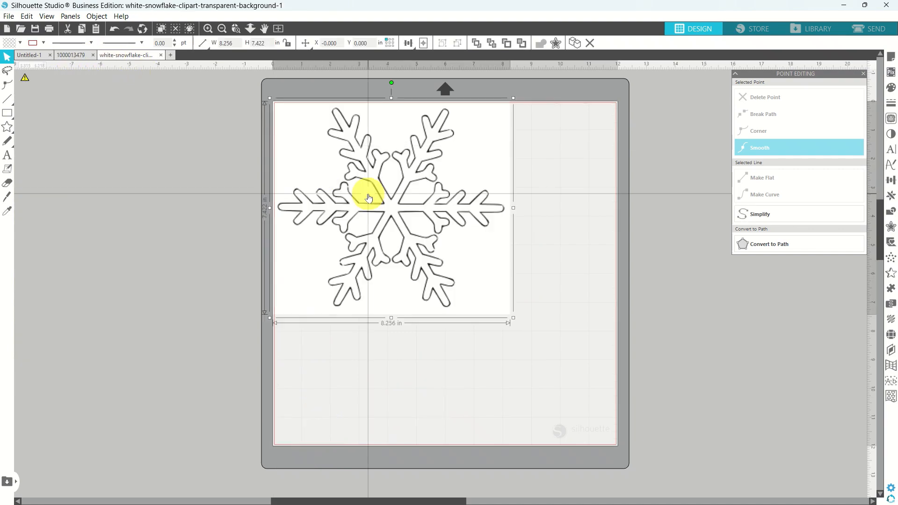
Mark a trace area over the white snowflake's top arms, then close the document without saving.
{"action": "left_click", "coordinate": [891, 119]}
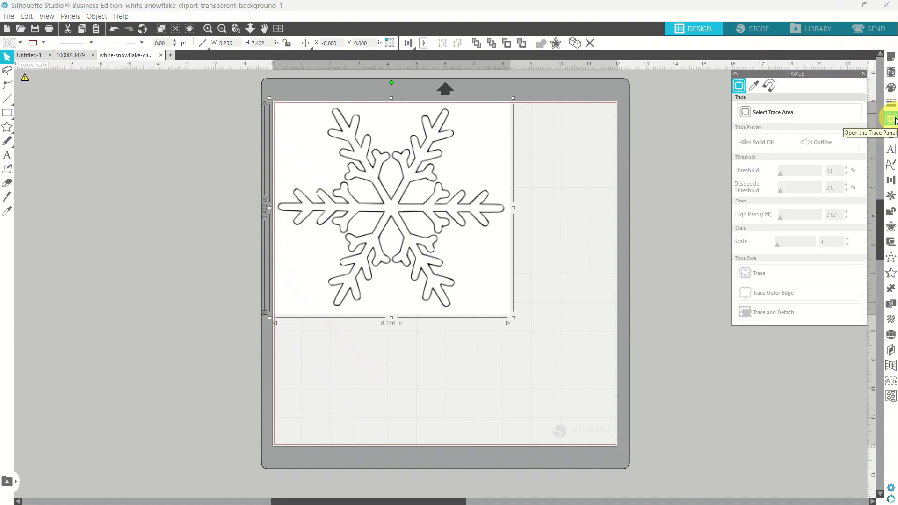
{"action": "left_click", "coordinate": [771, 113]}
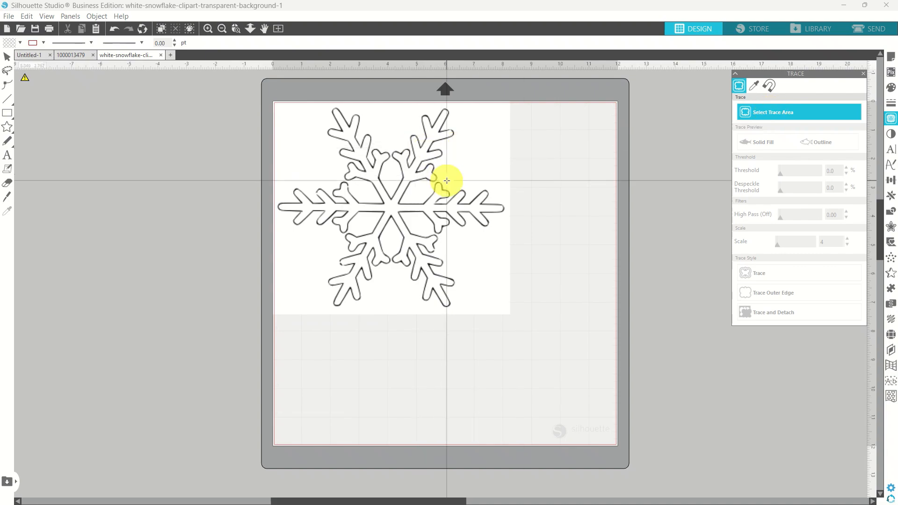
{"action": "left_click_drag", "start_coordinate": [446, 180], "coordinate": [311, 150]}
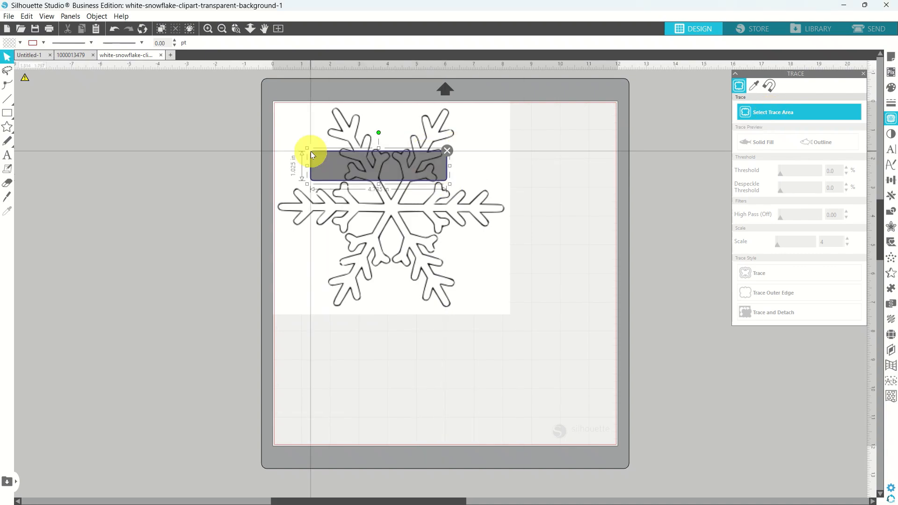
{"action": "left_click", "coordinate": [160, 56]}
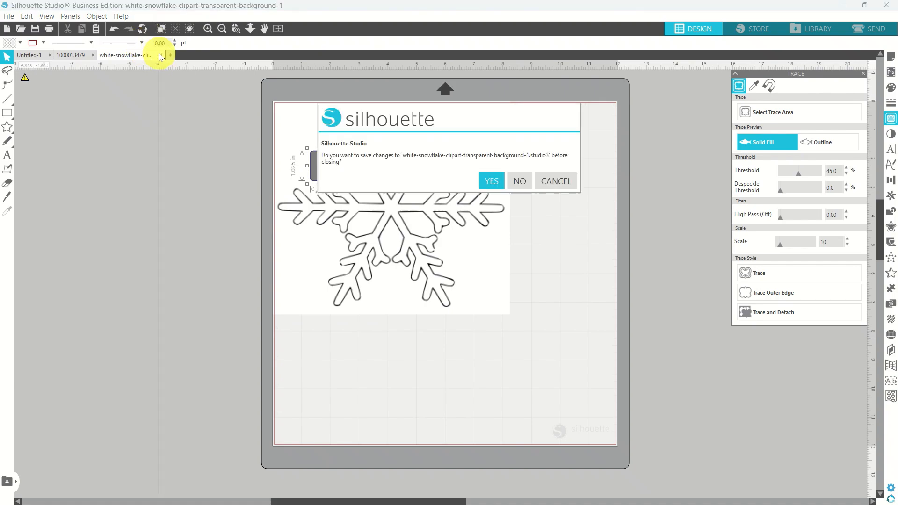
{"action": "left_click", "coordinate": [520, 182]}
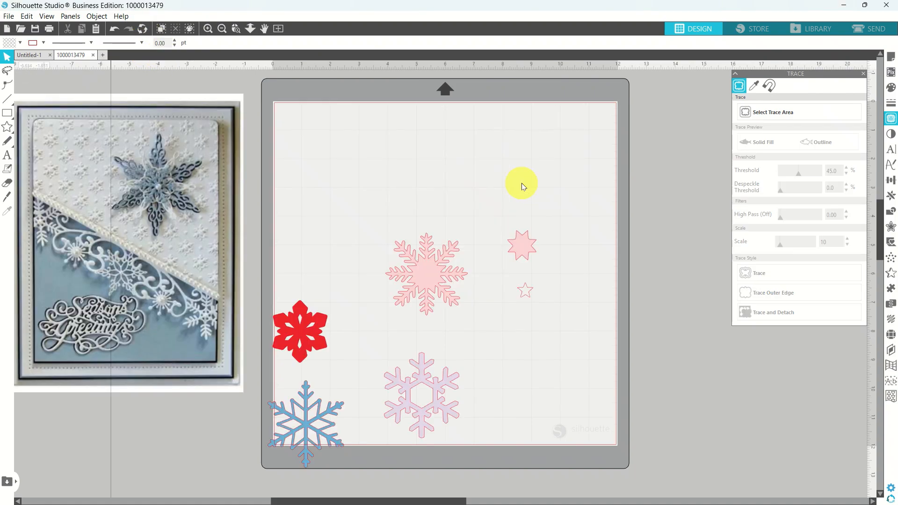
Delete white-snowflake-clipart from Snowflakes_ClipArt and open Snowflake-Template-Outline_Neoclipart_com instead.
{"action": "left_click", "coordinate": [8, 16]}
{"action": "left_click", "coordinate": [24, 51]}
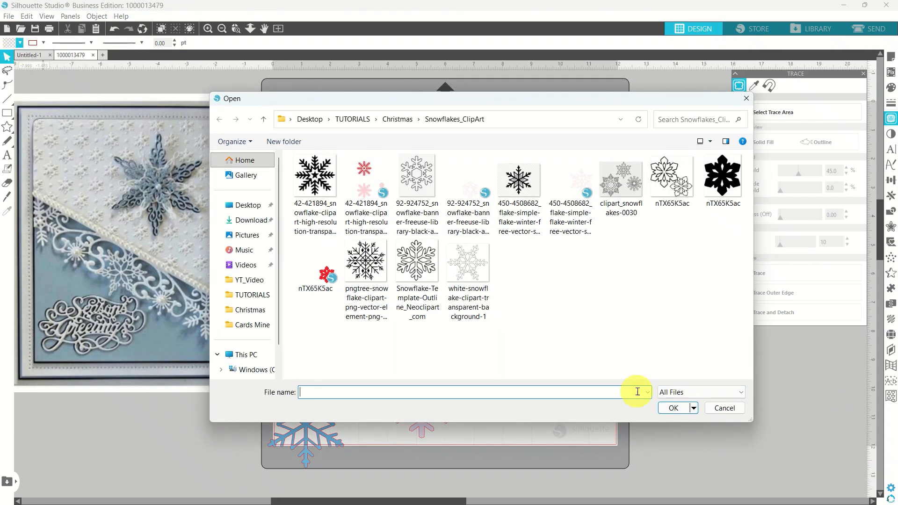
{"action": "left_click", "coordinate": [479, 280]}
{"action": "key", "text": "Delete"}
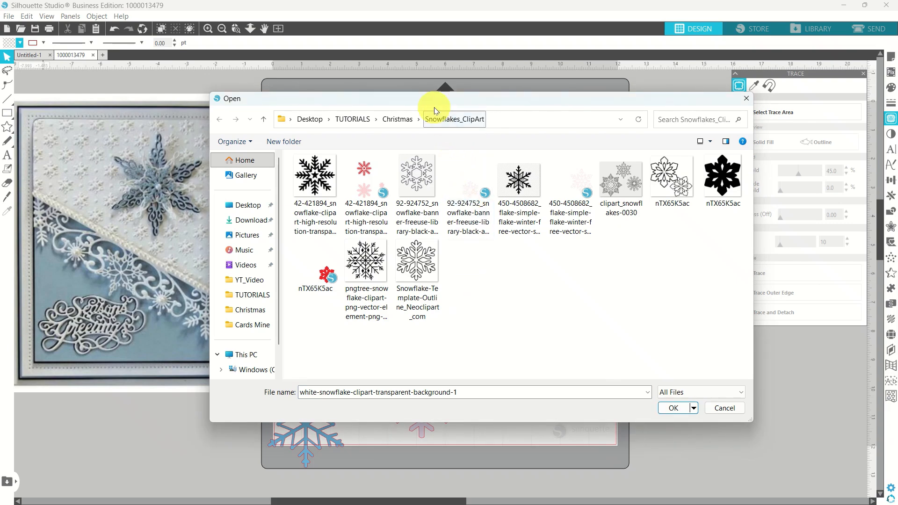
{"action": "mouse_move", "coordinate": [430, 102]}
{"action": "left_mouse_down"}
{"action": "mouse_move", "coordinate": [555, 29]}
{"action": "mouse_move", "coordinate": [575, 31]}
{"action": "mouse_move", "coordinate": [583, 44]}
{"action": "mouse_move", "coordinate": [591, 142]}
{"action": "mouse_move", "coordinate": [491, 249]}
{"action": "mouse_move", "coordinate": [487, 292]}
{"action": "mouse_move", "coordinate": [484, 253]}
{"action": "mouse_move", "coordinate": [427, 102]}
{"action": "left_mouse_up"}
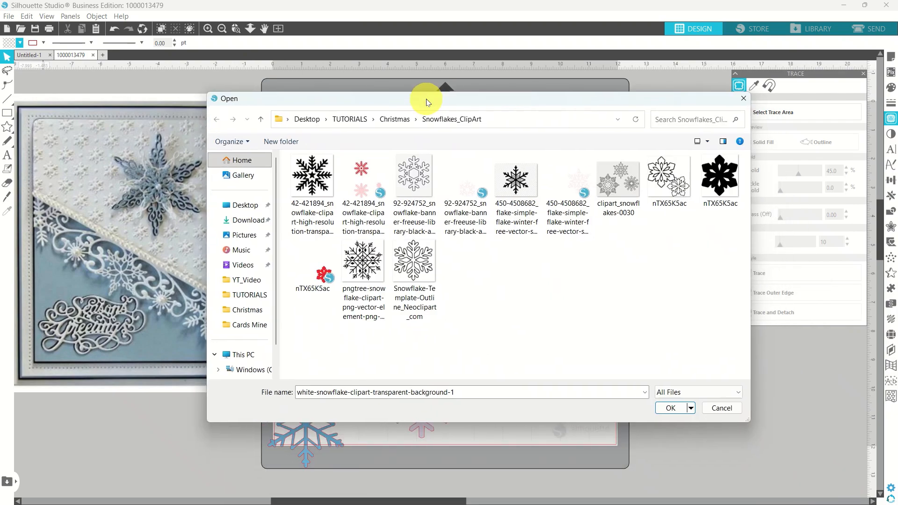
{"action": "double_click", "coordinate": [424, 271]}
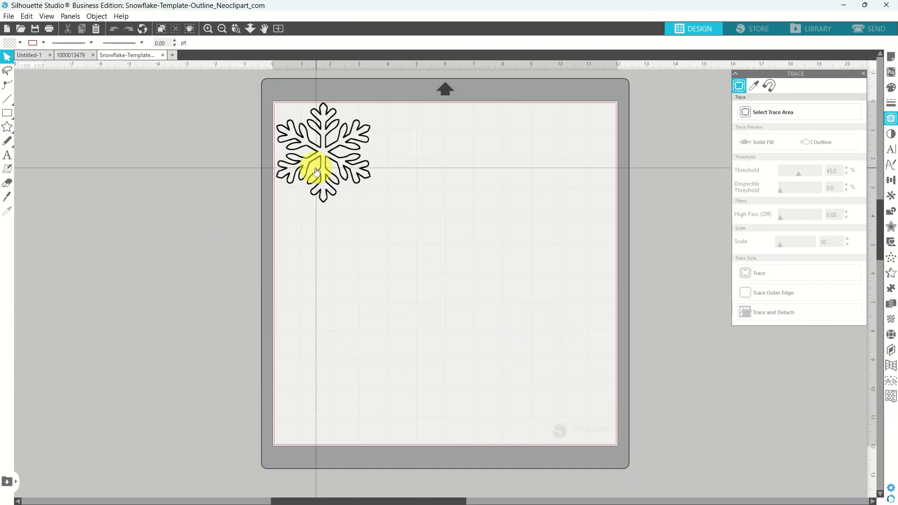
Trace the area around the template snowflake into a cut outline.
{"action": "left_click_drag", "start_coordinate": [311, 176], "coordinate": [386, 212]}
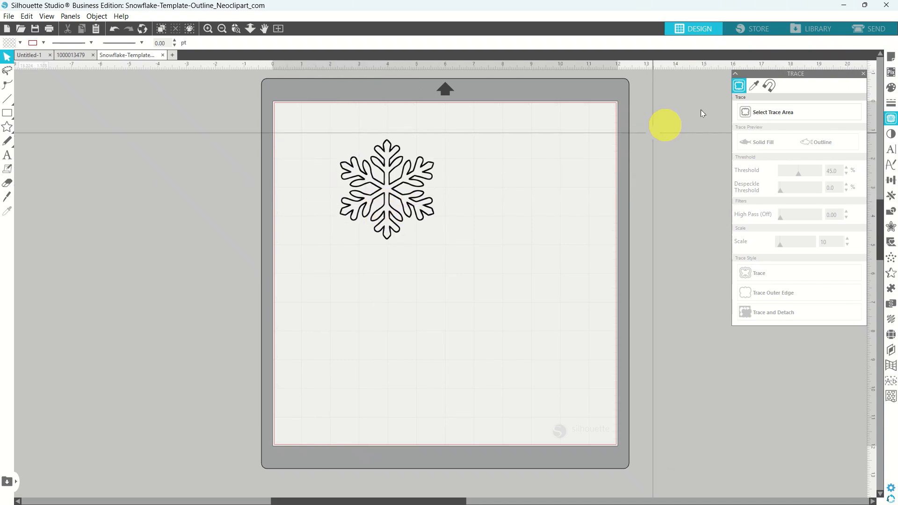
{"action": "left_click", "coordinate": [751, 112]}
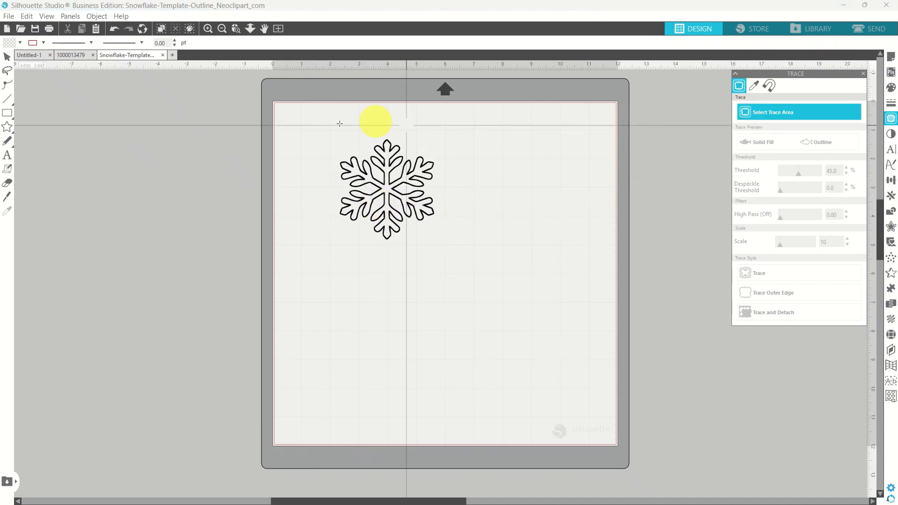
{"action": "left_click_drag", "start_coordinate": [320, 121], "coordinate": [474, 262]}
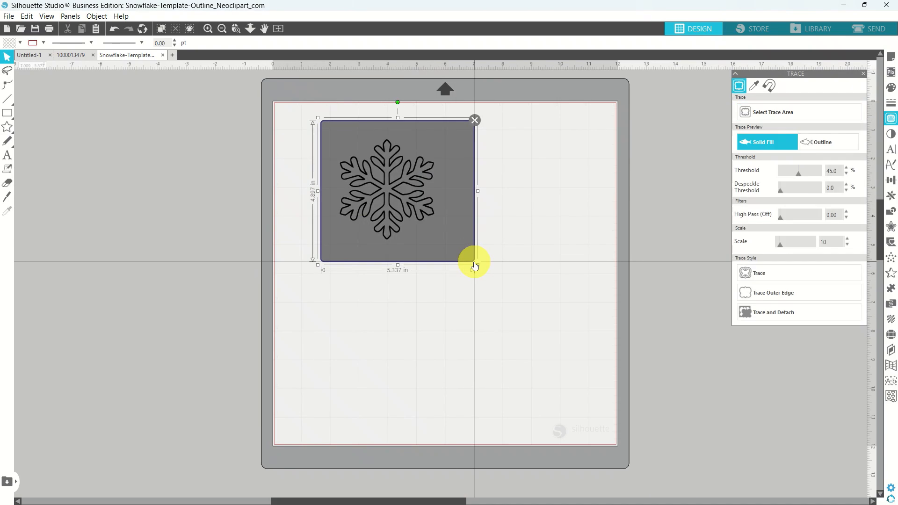
{"action": "left_click", "coordinate": [750, 271]}
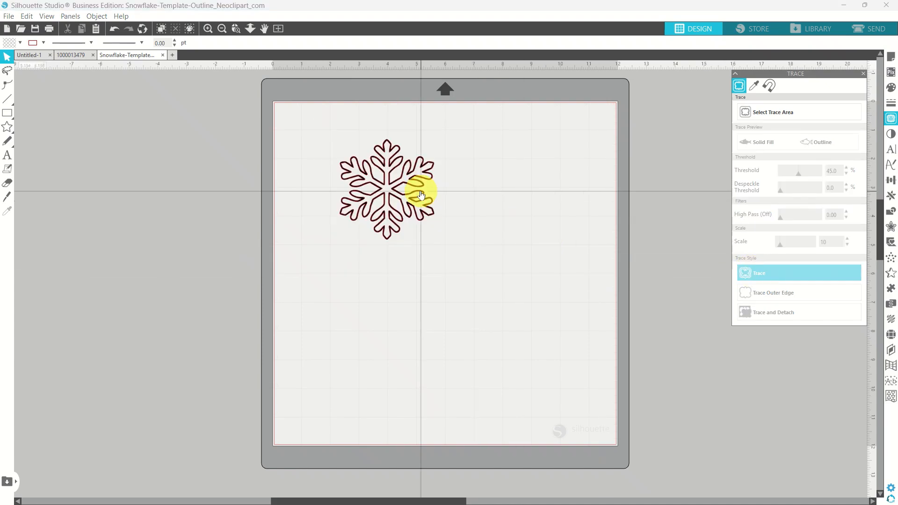
Move the original snowflake picture to the right and select the 3.282 × 3.492 in traced outline.
{"action": "mouse_move", "coordinate": [421, 192]}
{"action": "left_mouse_down"}
{"action": "mouse_move", "coordinate": [530, 216]}
{"action": "mouse_move", "coordinate": [457, 297]}
{"action": "mouse_move", "coordinate": [649, 154]}
{"action": "mouse_move", "coordinate": [627, 176]}
{"action": "left_mouse_up"}
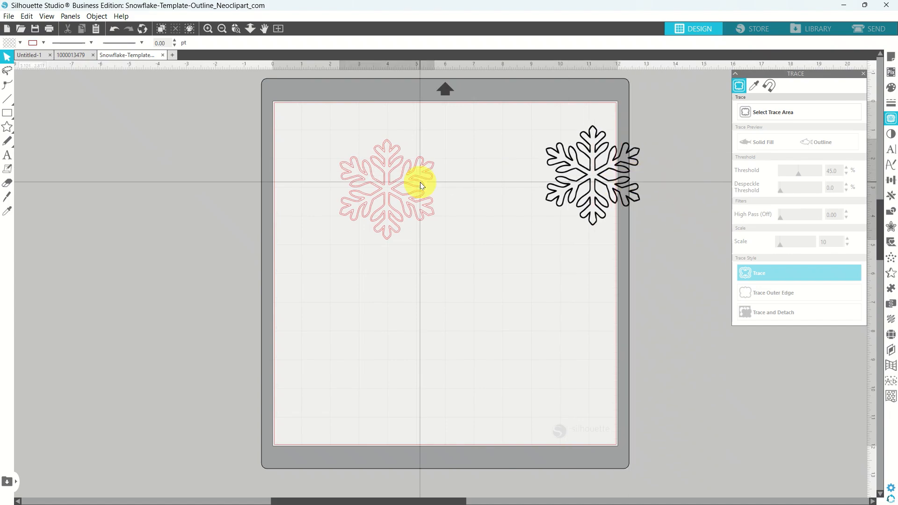
{"action": "left_click", "coordinate": [420, 185]}
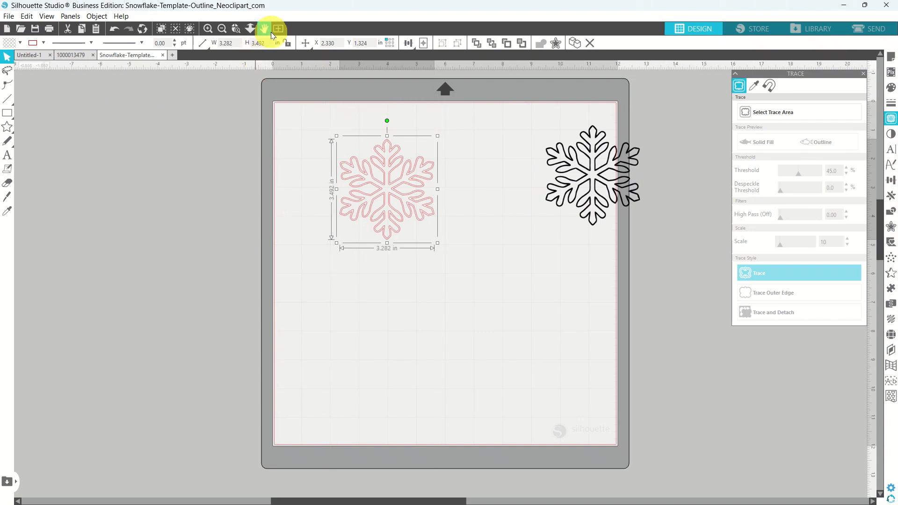
{"action": "left_click", "coordinate": [236, 29]}
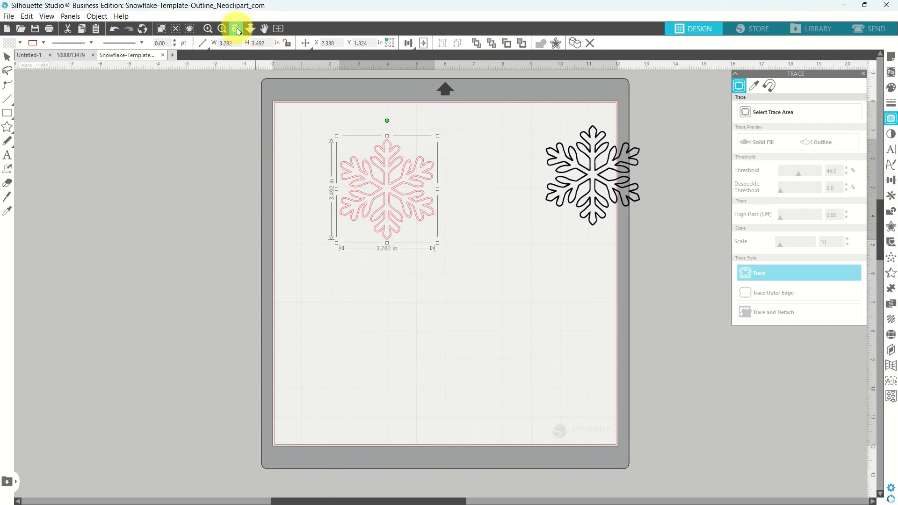
Zoom in and release the traced snowflake's compound path into inner and outer lines.
{"action": "left_click_drag", "start_coordinate": [327, 135], "coordinate": [456, 257]}
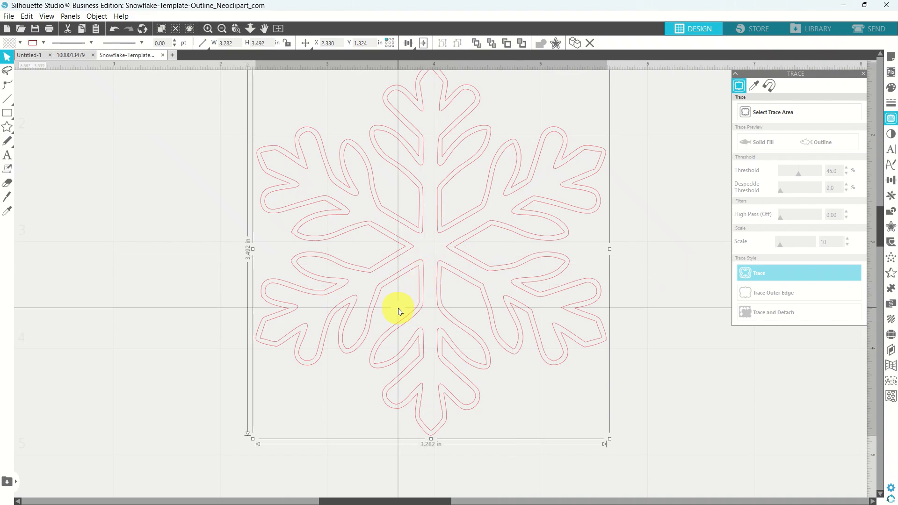
{"action": "right_click", "coordinate": [423, 289]}
{"action": "left_click", "coordinate": [444, 208]}
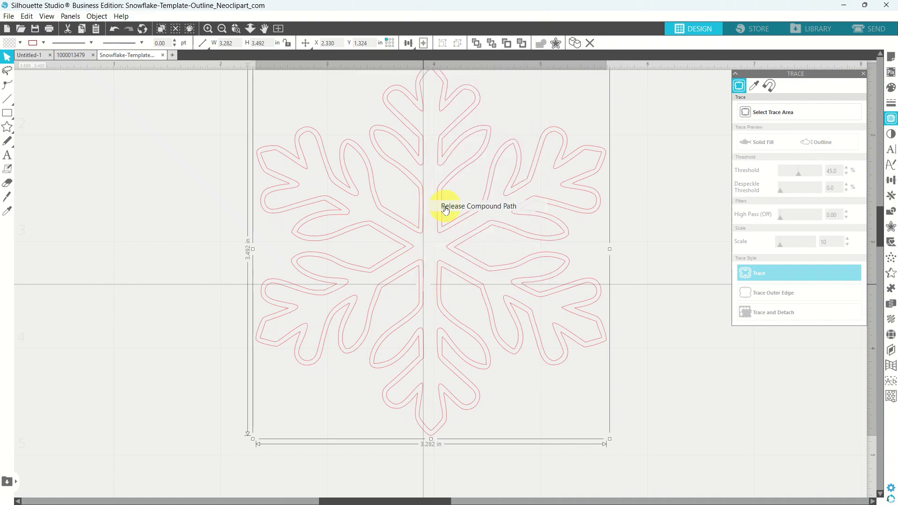
Delete the 3.202 × 3.398 in inner line, keeping the 3.282 × 3.492 in outer outline.
{"action": "left_click", "coordinate": [187, 252]}
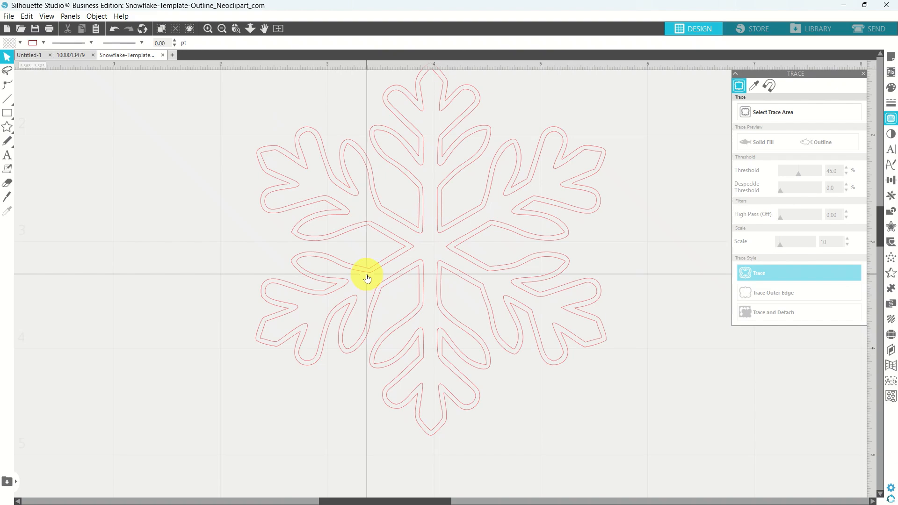
{"action": "left_click", "coordinate": [368, 278]}
{"action": "left_click_drag", "start_coordinate": [368, 277], "coordinate": [108, 281]}
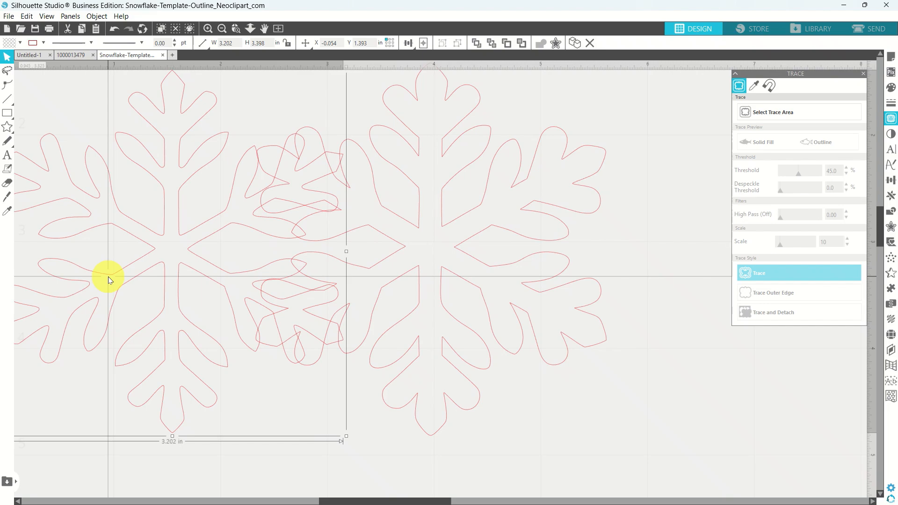
{"action": "key", "text": "Delete"}
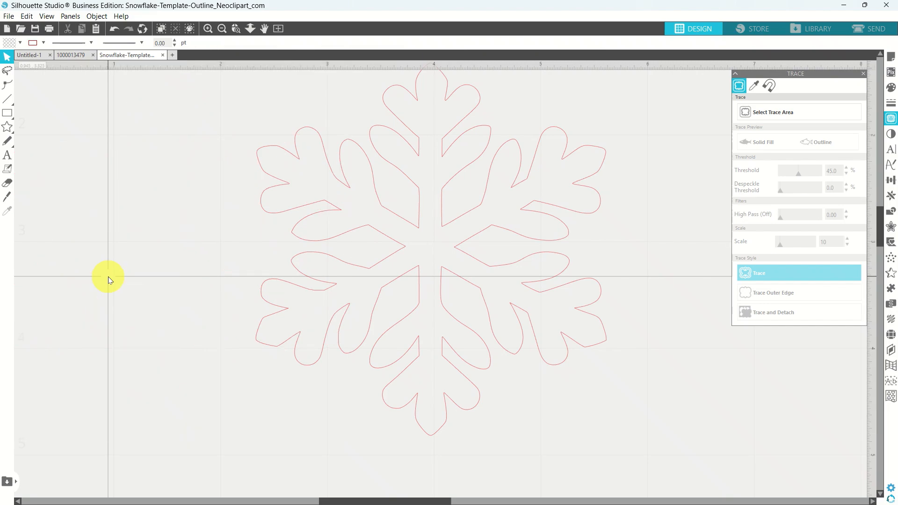
{"action": "left_click", "coordinate": [360, 267]}
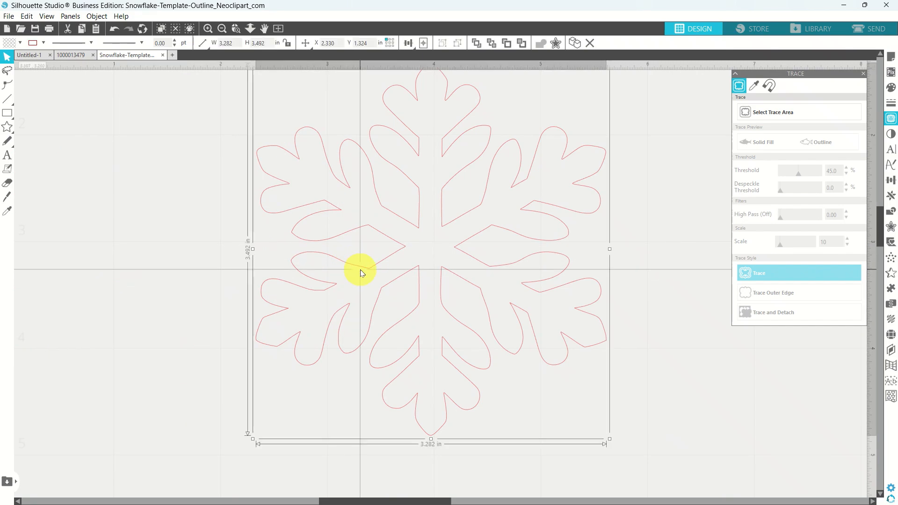
{"action": "left_click", "coordinate": [277, 29]}
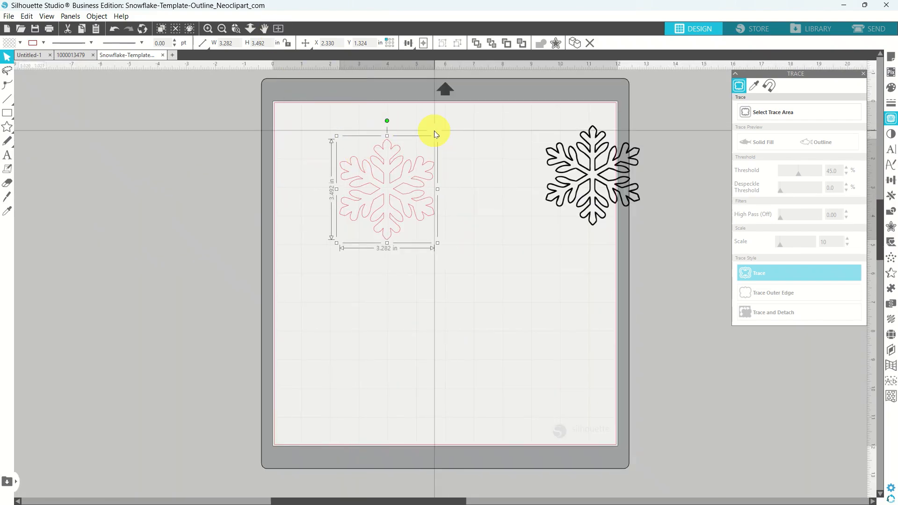
{"action": "left_click_drag", "start_coordinate": [438, 139], "coordinate": [401, 174]}
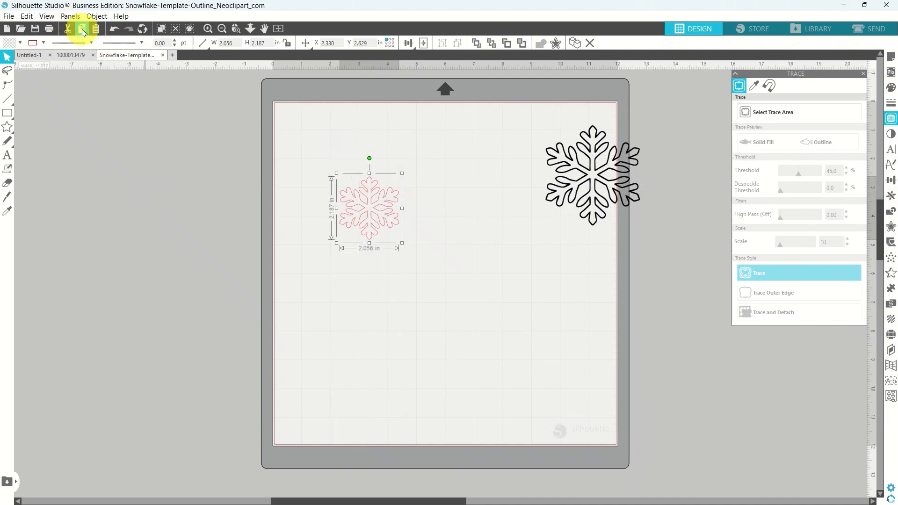
{"action": "left_click", "coordinate": [82, 54]}
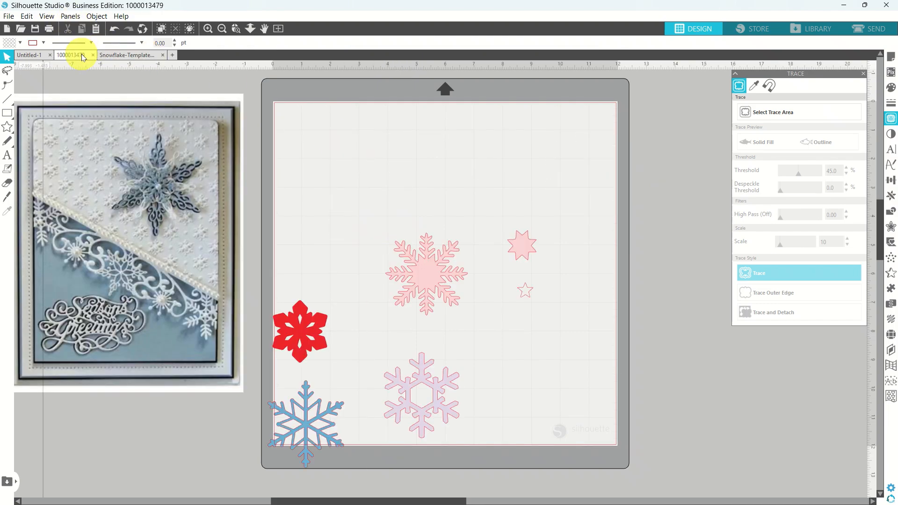
{"action": "left_click", "coordinate": [96, 30]}
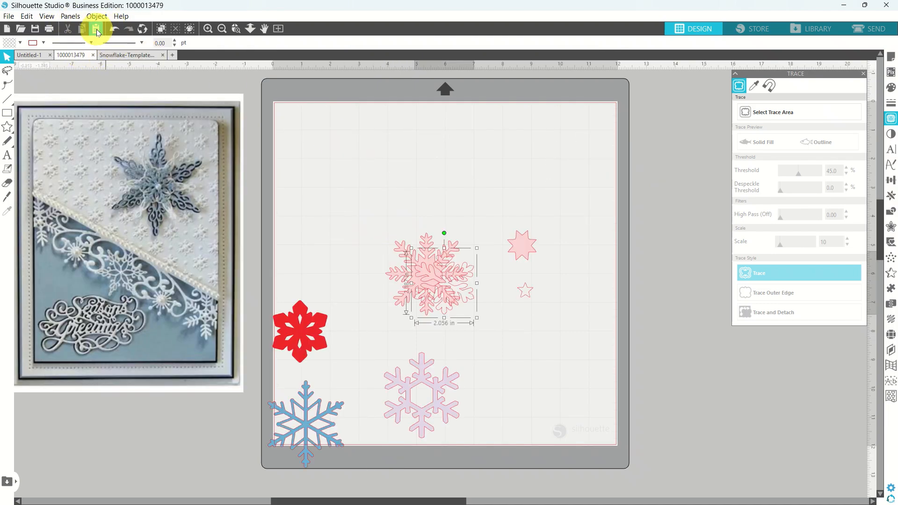
{"action": "left_click_drag", "start_coordinate": [477, 321], "coordinate": [361, 253]}
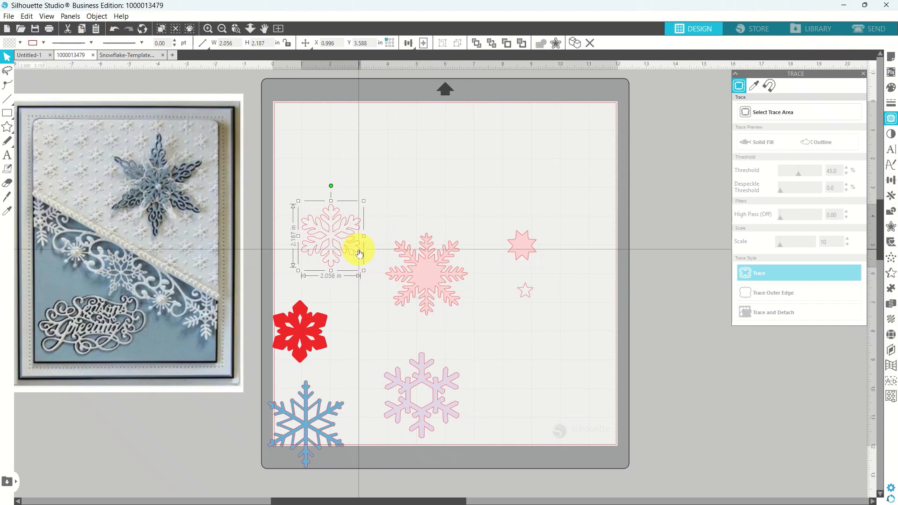
{"action": "left_click", "coordinate": [361, 124]}
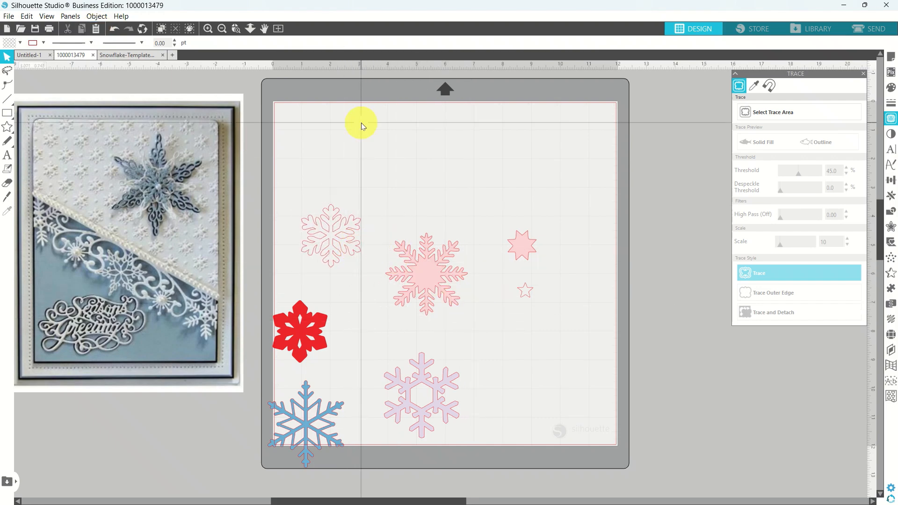
{"action": "left_click", "coordinate": [148, 53]}
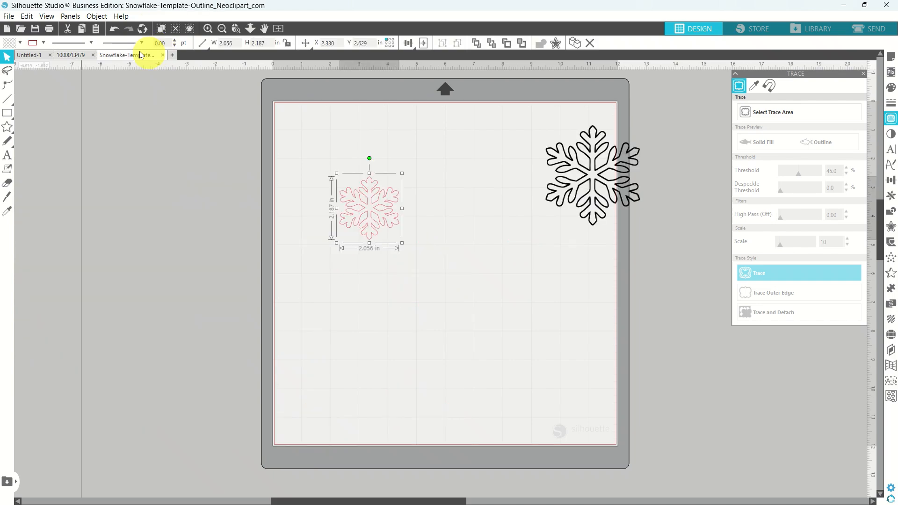
Save the Snowflake-Template-Outline document to the hard drive under its existing name.
{"action": "left_click", "coordinate": [9, 16]}
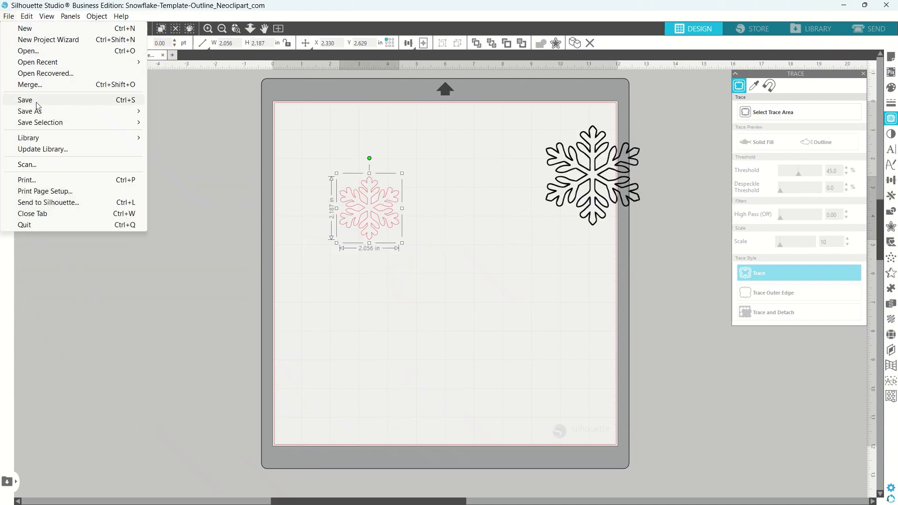
{"action": "left_click", "coordinate": [143, 112]}
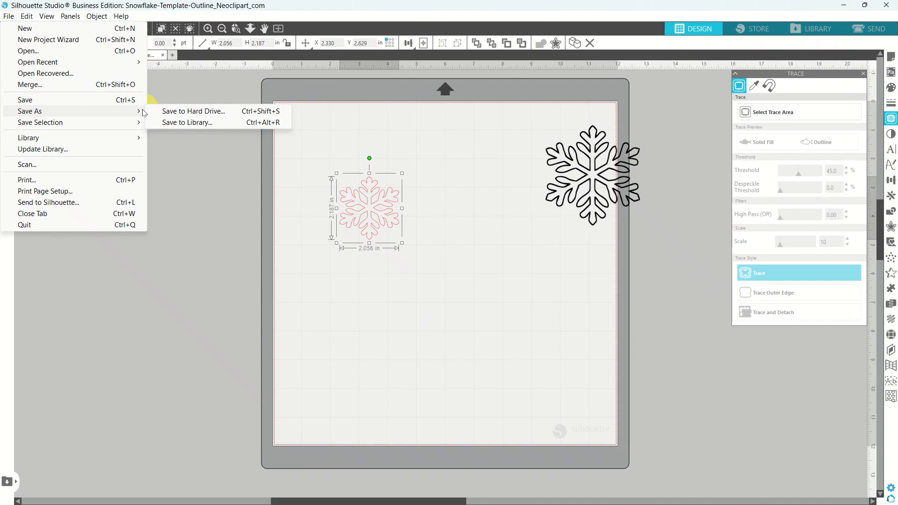
{"action": "left_click", "coordinate": [179, 112]}
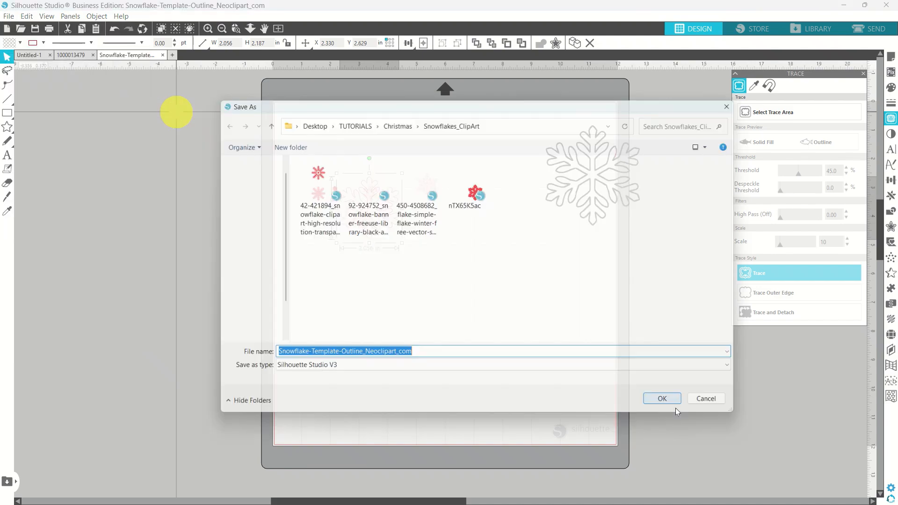
{"action": "left_click", "coordinate": [673, 407]}
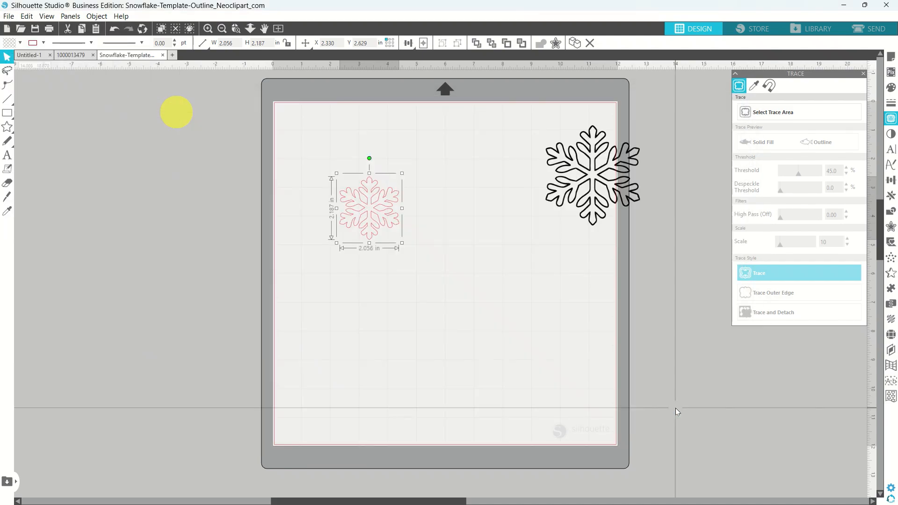
Close the Snowflake-Template-Outline document, saving changes when prompted.
{"action": "left_click", "coordinate": [593, 205]}
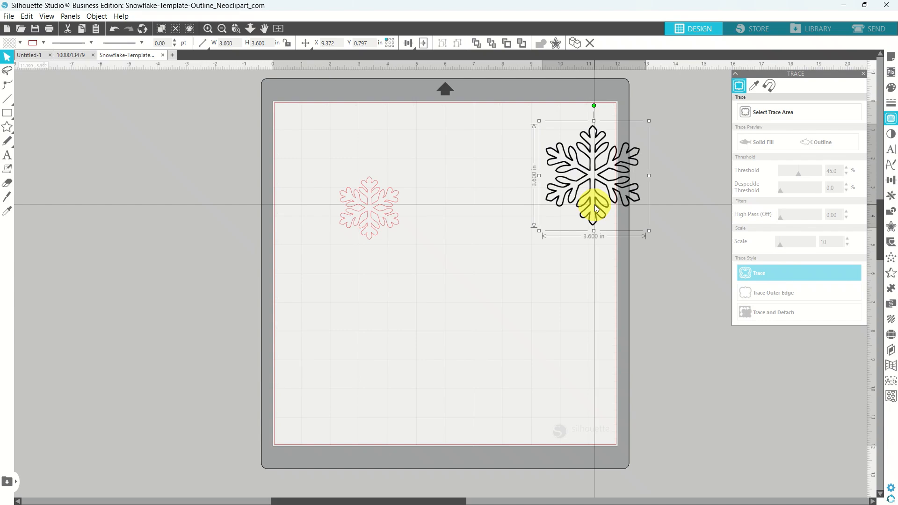
{"action": "left_click", "coordinate": [178, 80]}
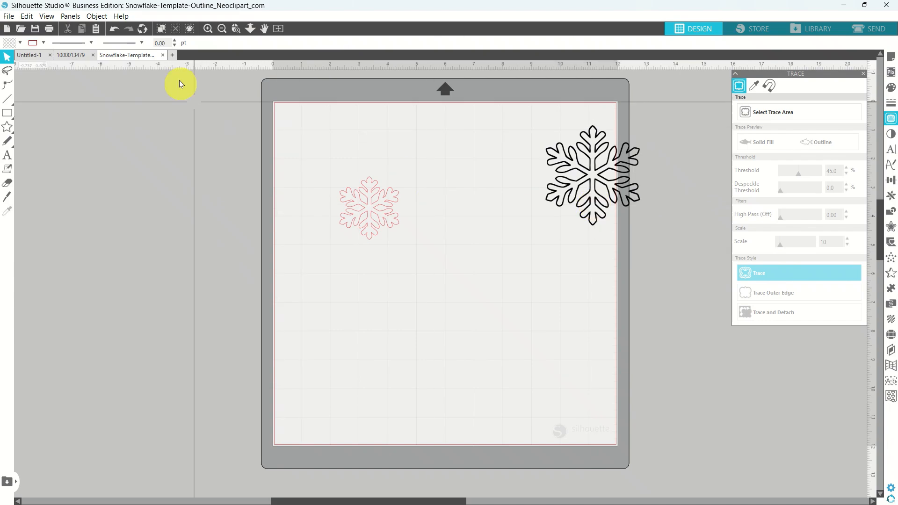
{"action": "left_click", "coordinate": [163, 55]}
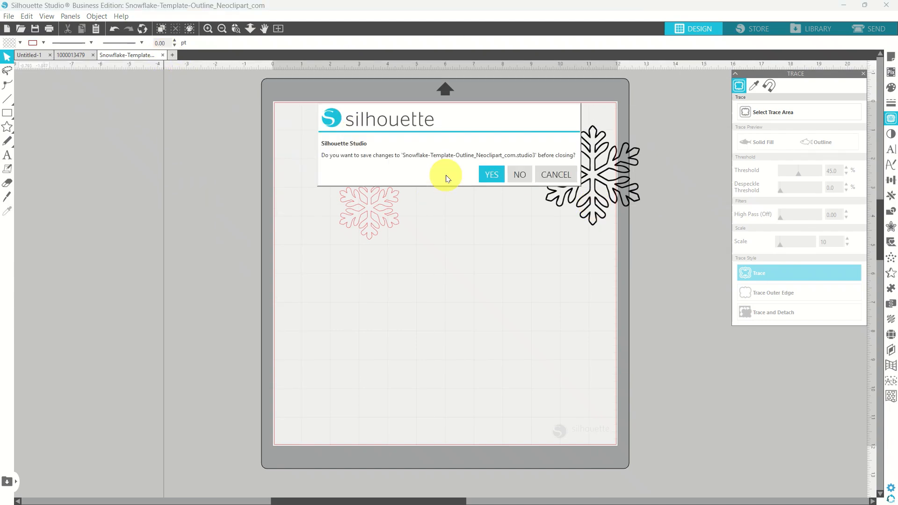
{"action": "left_click", "coordinate": [489, 177]}
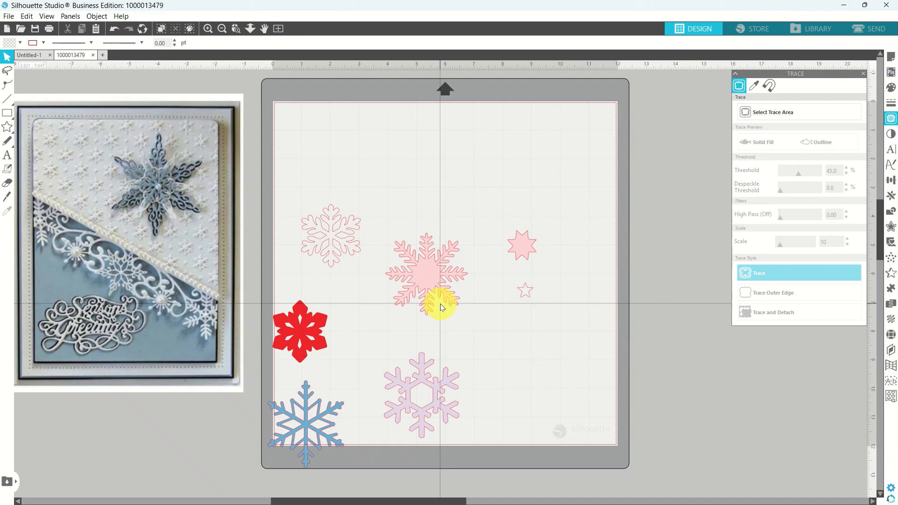
Move the 8-point star and the small star off the mat below the photo, side by side.
{"action": "left_click", "coordinate": [529, 250]}
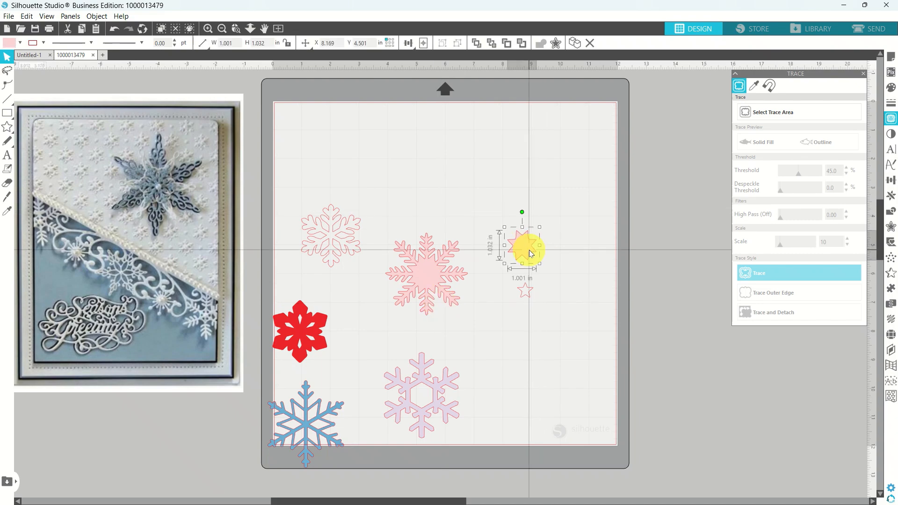
{"action": "left_click", "coordinate": [526, 293], "text": "shift"}
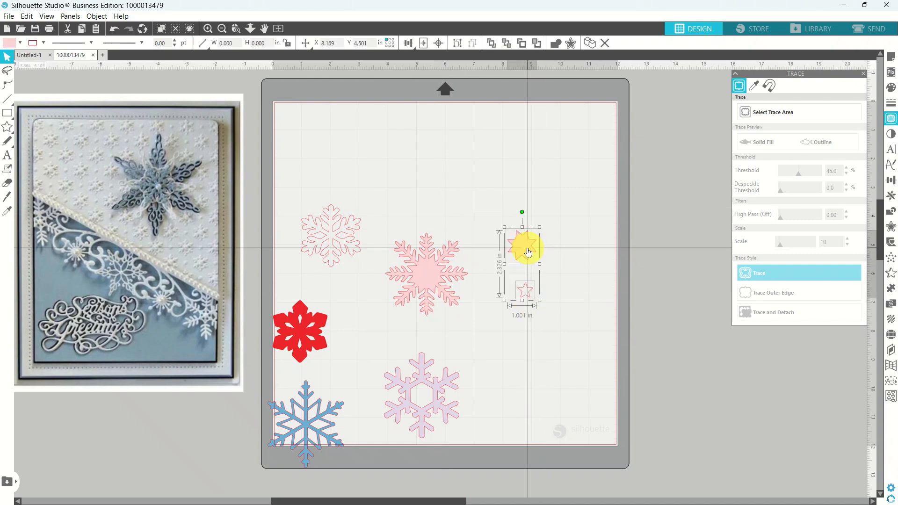
{"action": "left_click_drag", "start_coordinate": [527, 253], "coordinate": [164, 432]}
{"action": "left_click", "coordinate": [210, 440]}
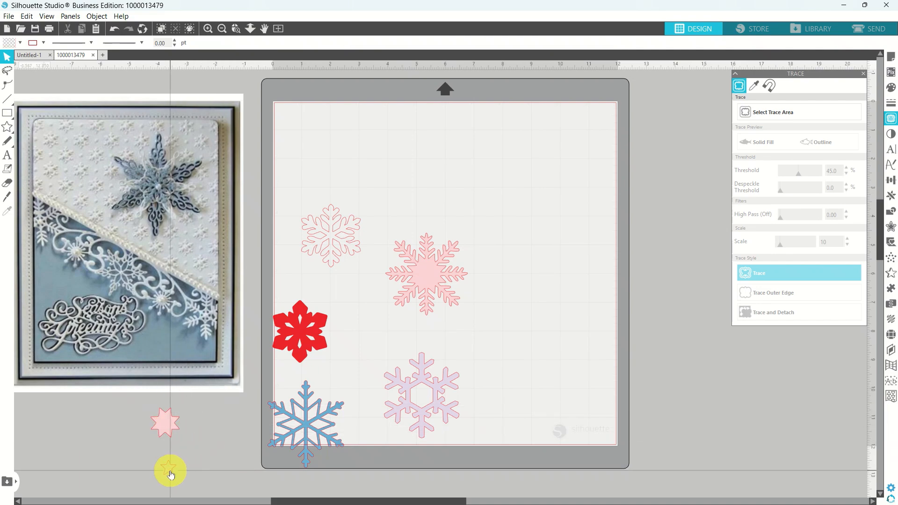
{"action": "left_click_drag", "start_coordinate": [170, 475], "coordinate": [210, 430]}
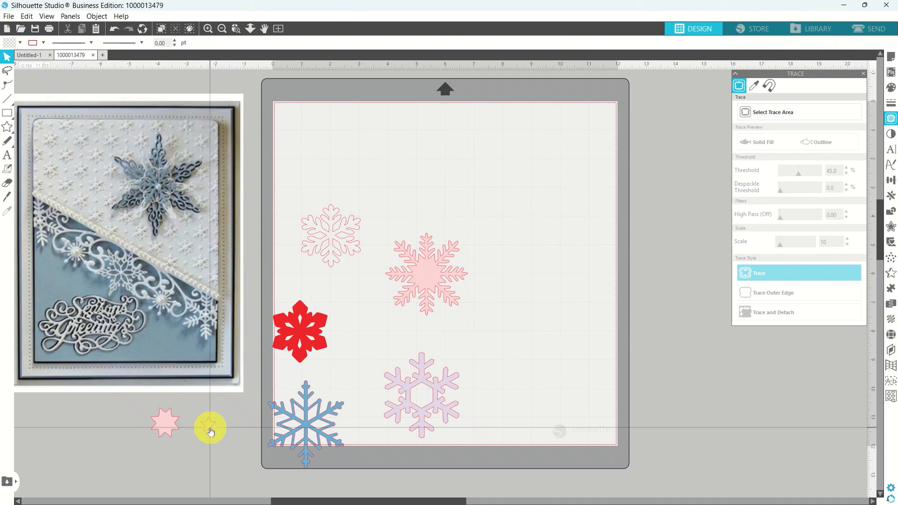
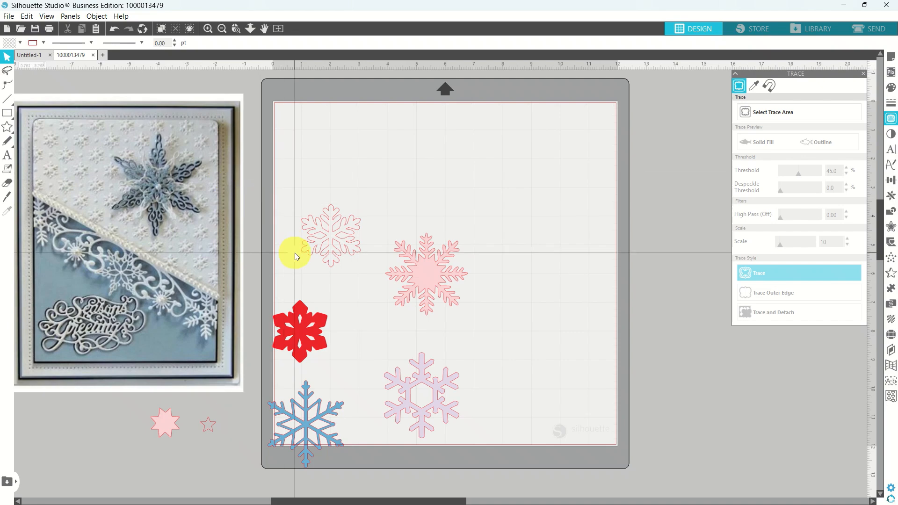
Select the large pink snowflake and zoom in to study the reference card's big snowflake.
{"action": "left_click", "coordinate": [429, 271]}
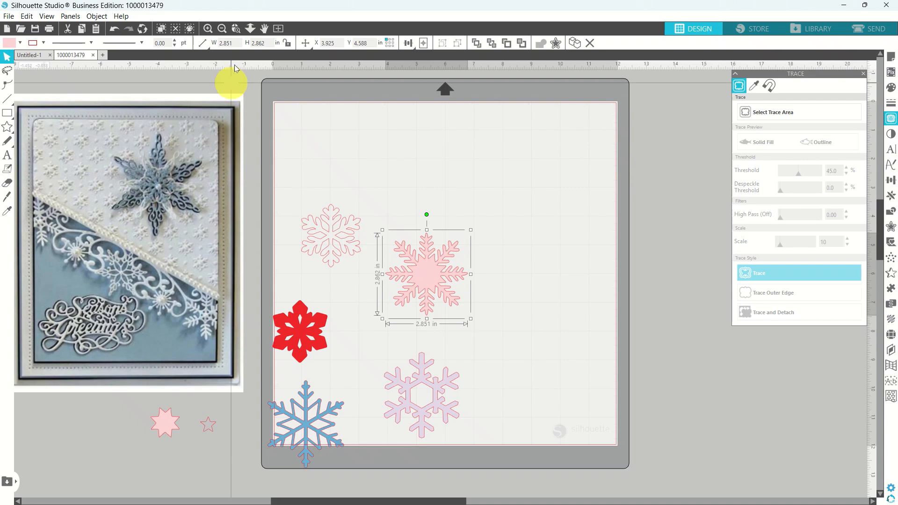
{"action": "left_click", "coordinate": [236, 30]}
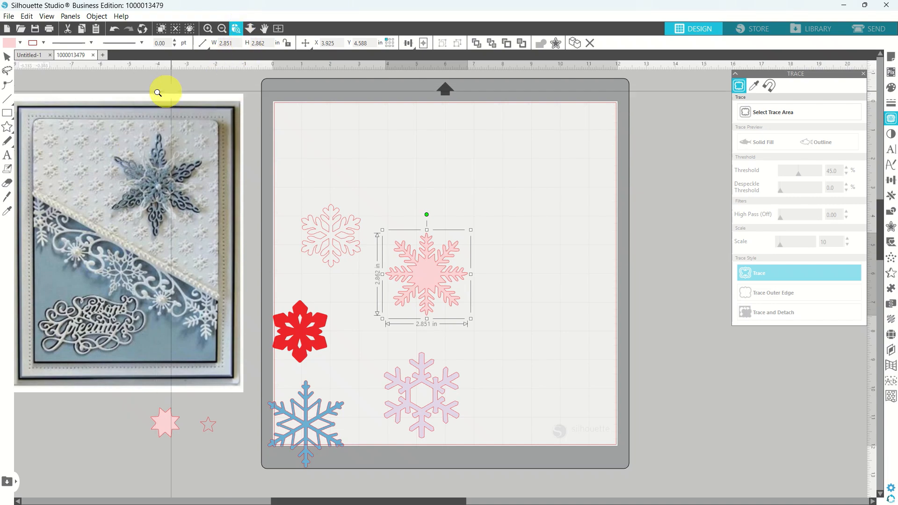
{"action": "left_click_drag", "start_coordinate": [114, 134], "coordinate": [204, 211]}
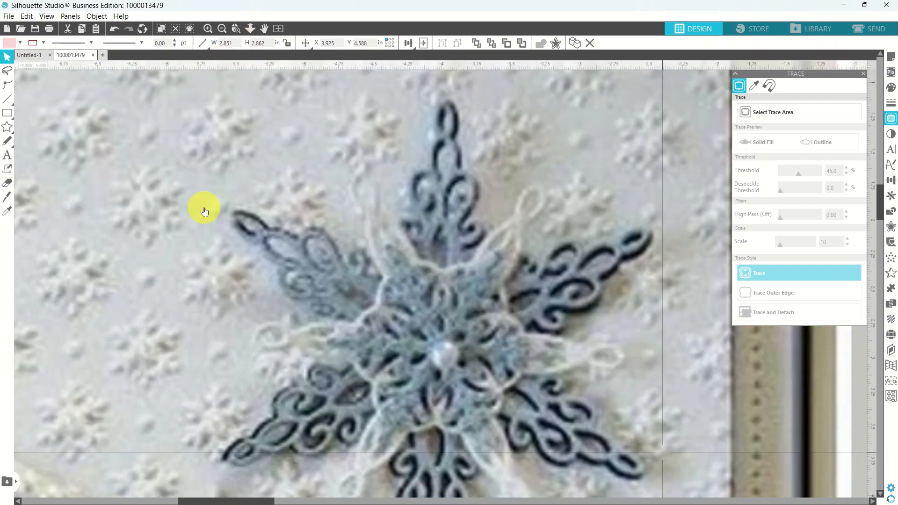
{"action": "left_click", "coordinate": [223, 28]}
{"action": "left_click", "coordinate": [222, 29]}
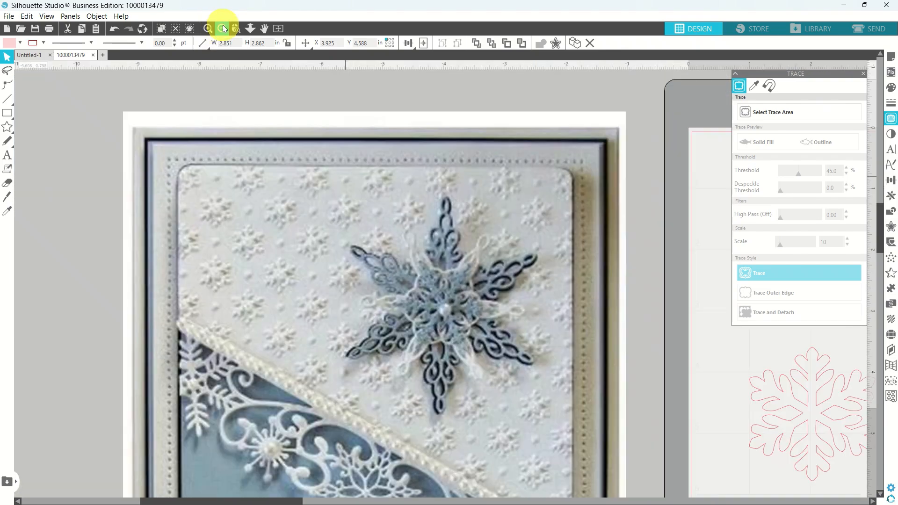
{"action": "left_click", "coordinate": [223, 29]}
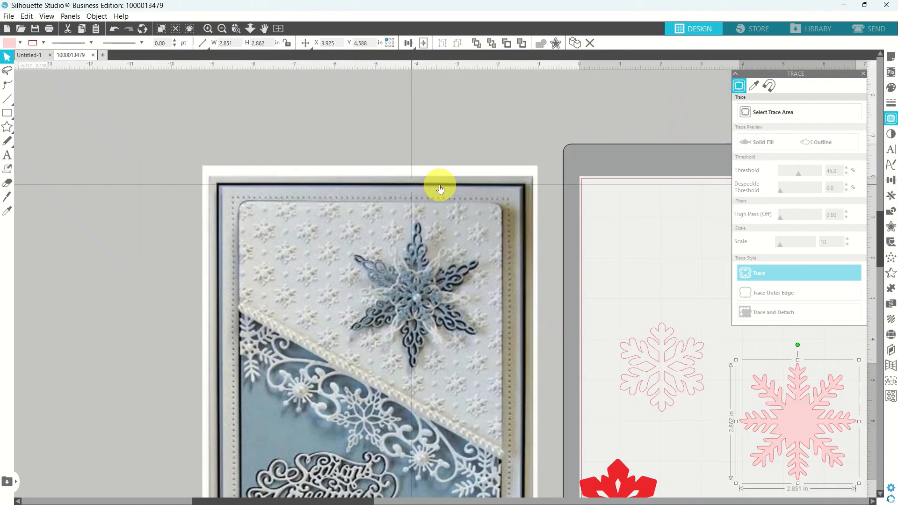
{"action": "scroll", "coordinate": [439, 188], "scroll_direction": "right", "scroll_amount": 5}
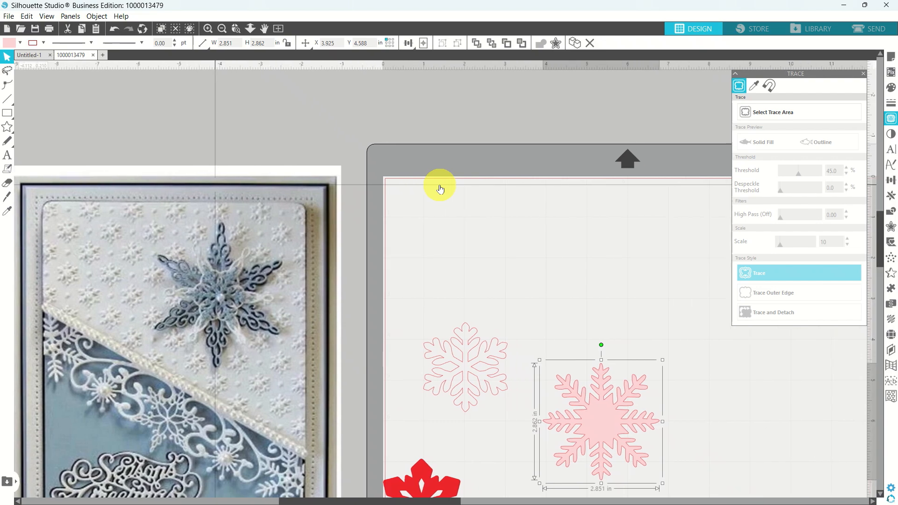
{"action": "scroll", "coordinate": [440, 188], "scroll_direction": "down", "scroll_amount": 3}
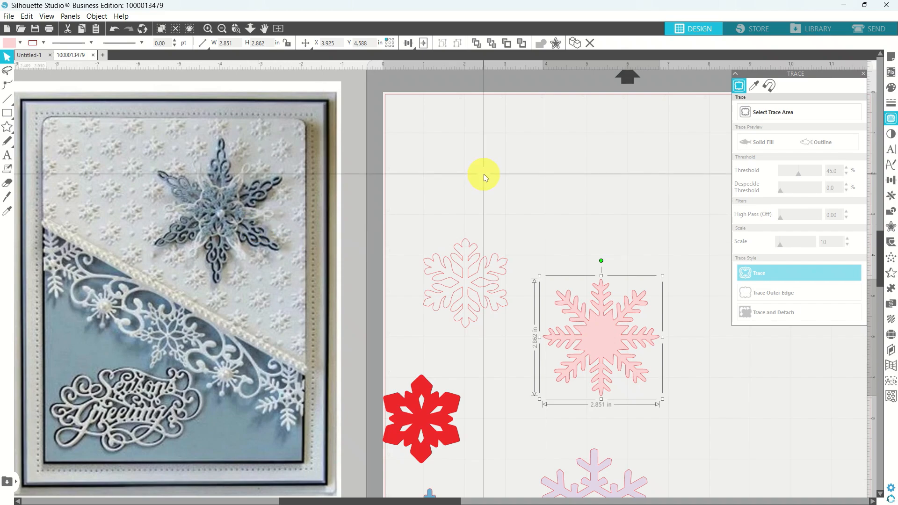
{"action": "scroll", "coordinate": [484, 177], "scroll_direction": "down", "scroll_amount": 2}
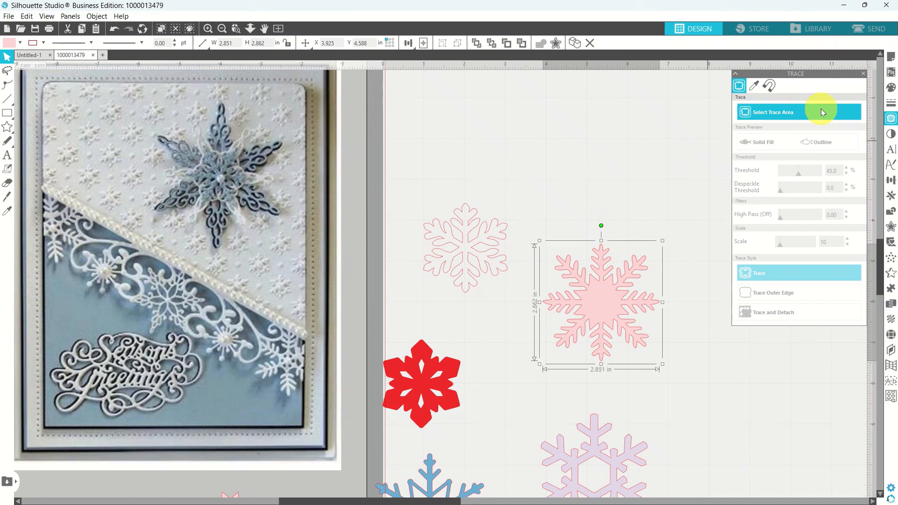
Fill the snowflake light blue and place a dark-blue duplicate beside it.
{"action": "left_click", "coordinate": [891, 88]}
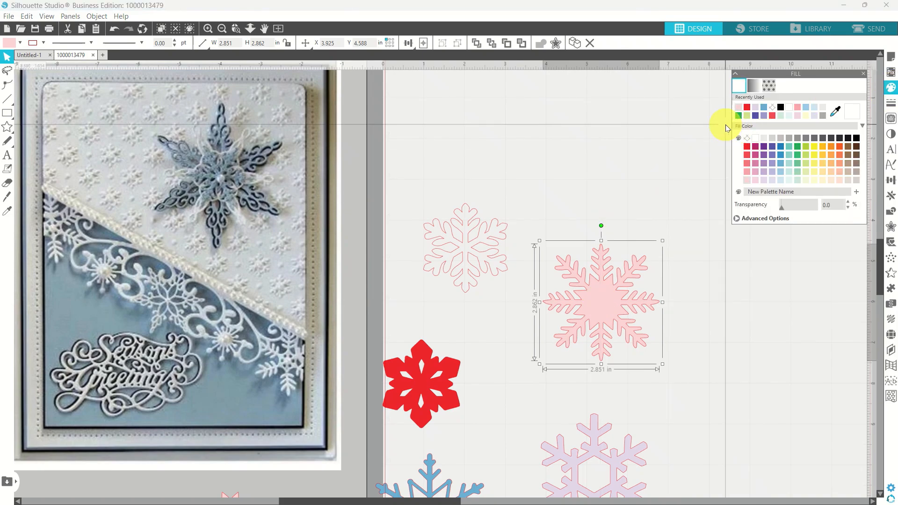
{"action": "left_click", "coordinate": [764, 108]}
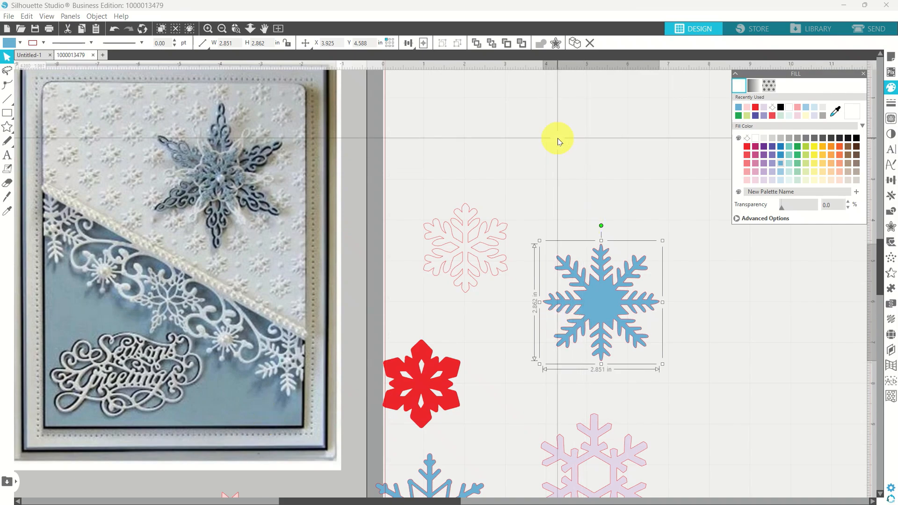
{"action": "left_click", "coordinate": [575, 45]}
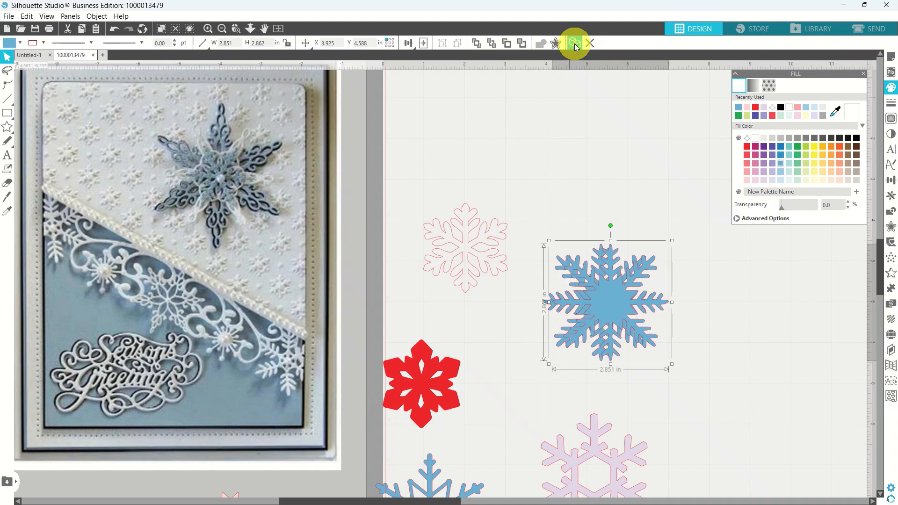
{"action": "left_click", "coordinate": [601, 321]}
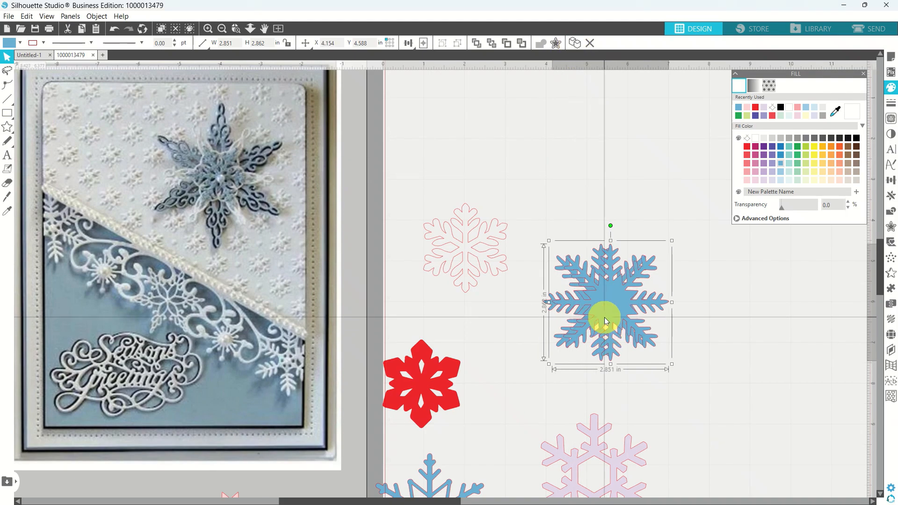
{"action": "left_click_drag", "start_coordinate": [604, 321], "coordinate": [731, 320]}
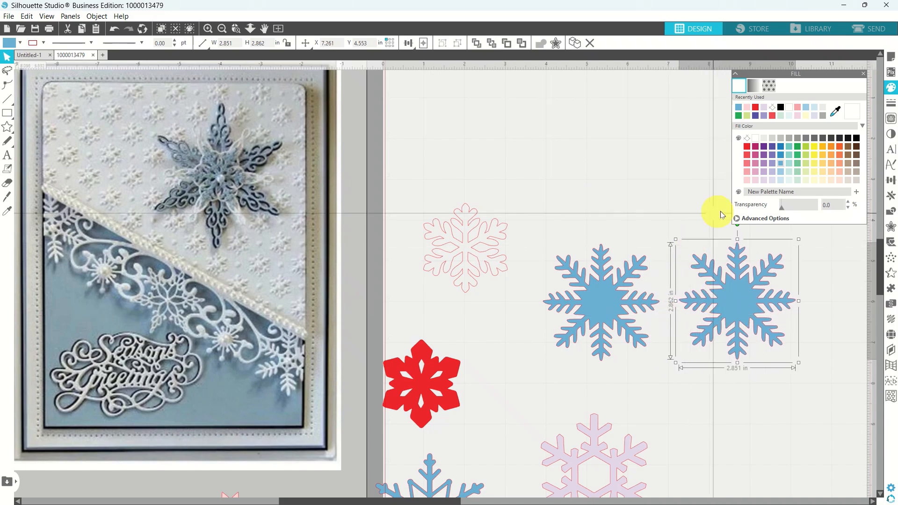
{"action": "left_click", "coordinate": [772, 146]}
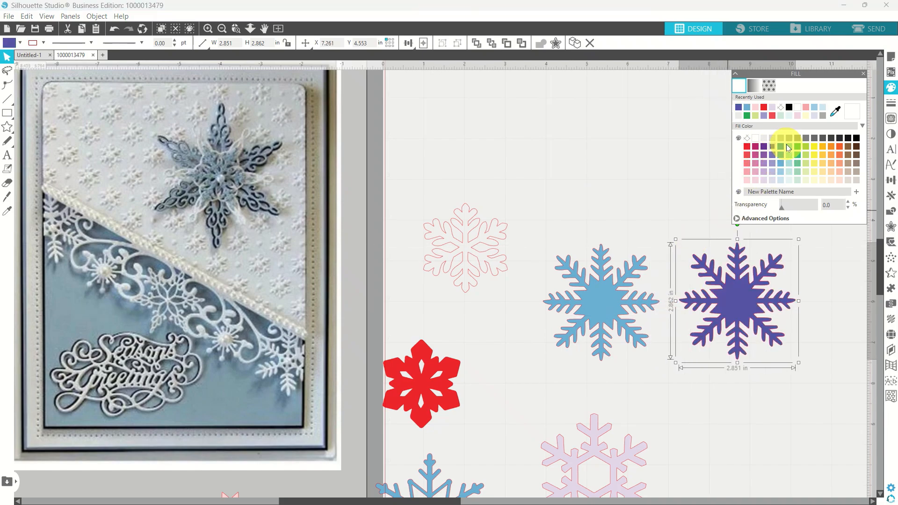
{"action": "left_click", "coordinate": [781, 147]}
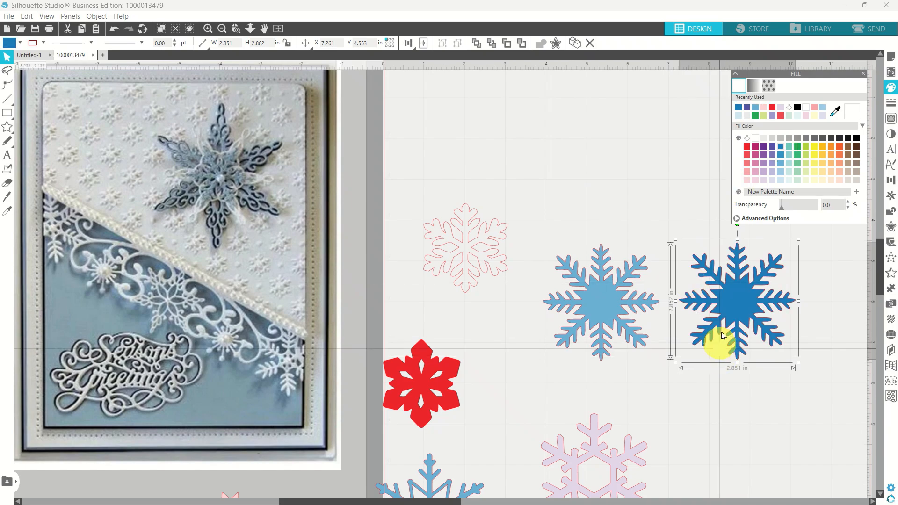
{"action": "left_click", "coordinate": [732, 310]}
Lay the light-blue snowflake over the dark-blue one and centre-align both.
{"action": "mouse_move", "coordinate": [599, 318]}
{"action": "left_mouse_down"}
{"action": "mouse_move", "coordinate": [725, 319]}
{"action": "mouse_move", "coordinate": [626, 324]}
{"action": "left_mouse_up"}
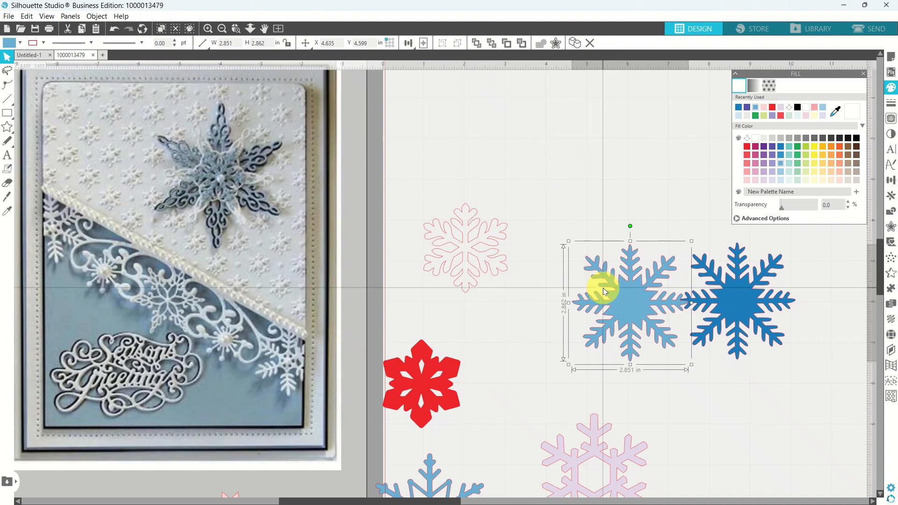
{"action": "left_click_drag", "start_coordinate": [603, 291], "coordinate": [714, 291]}
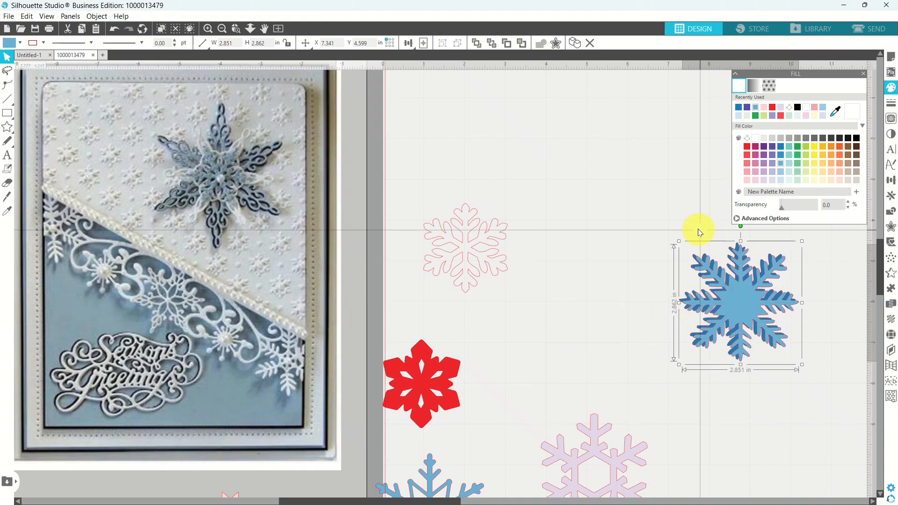
{"action": "left_click", "coordinate": [758, 332], "text": "shift"}
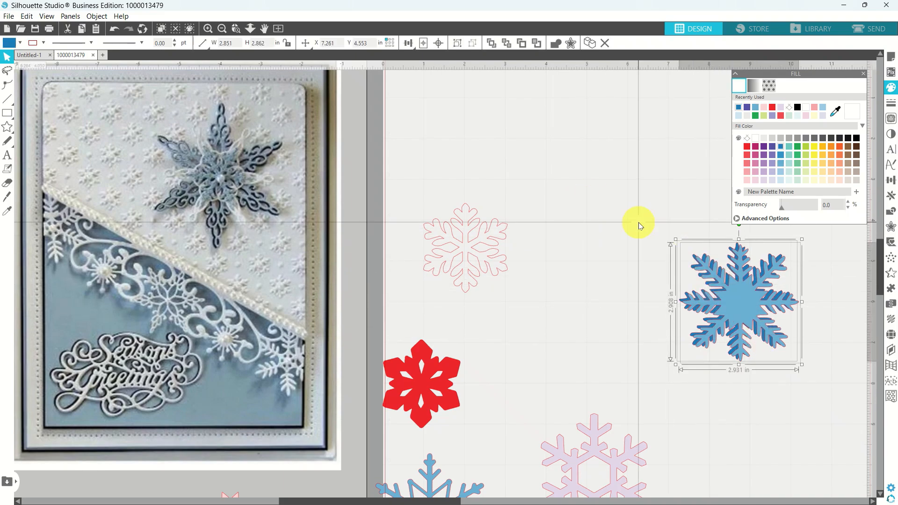
{"action": "left_click", "coordinate": [438, 44]}
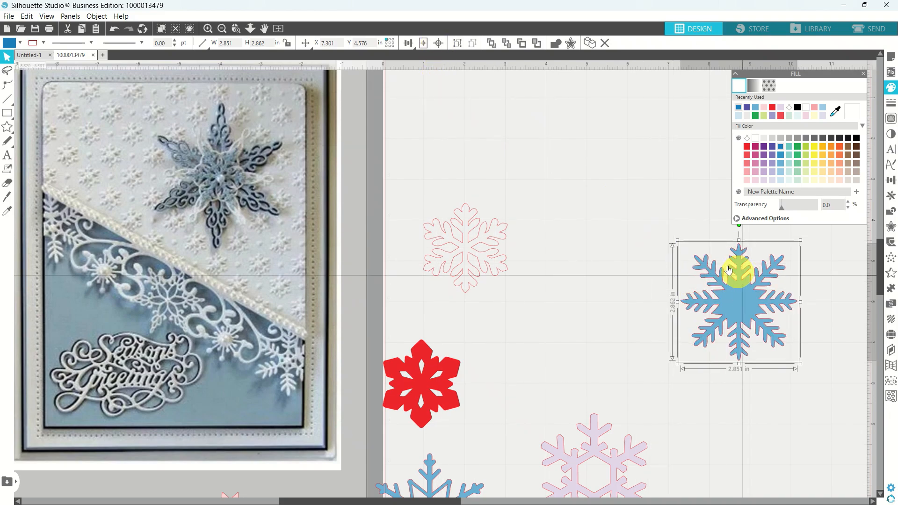
Group the two blue snowflakes and move the group toward the top of the mat.
{"action": "right_click", "coordinate": [734, 307]}
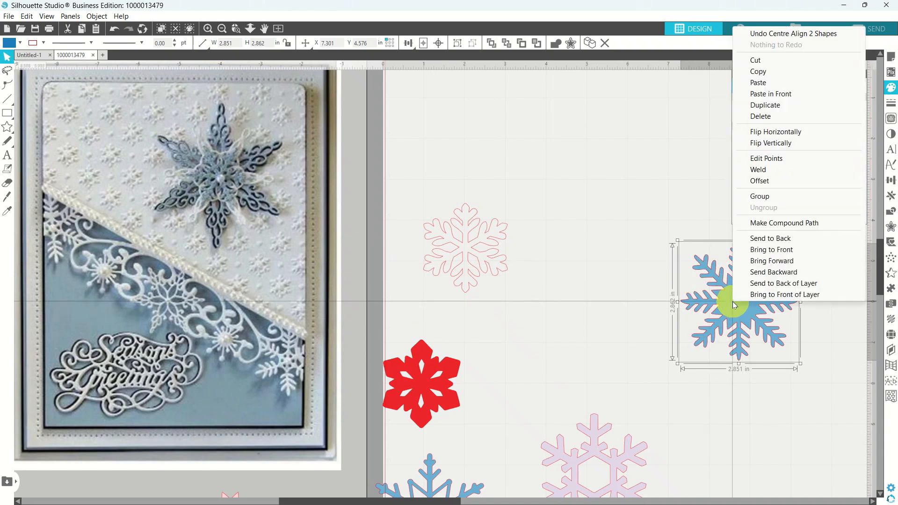
{"action": "left_click", "coordinate": [761, 197]}
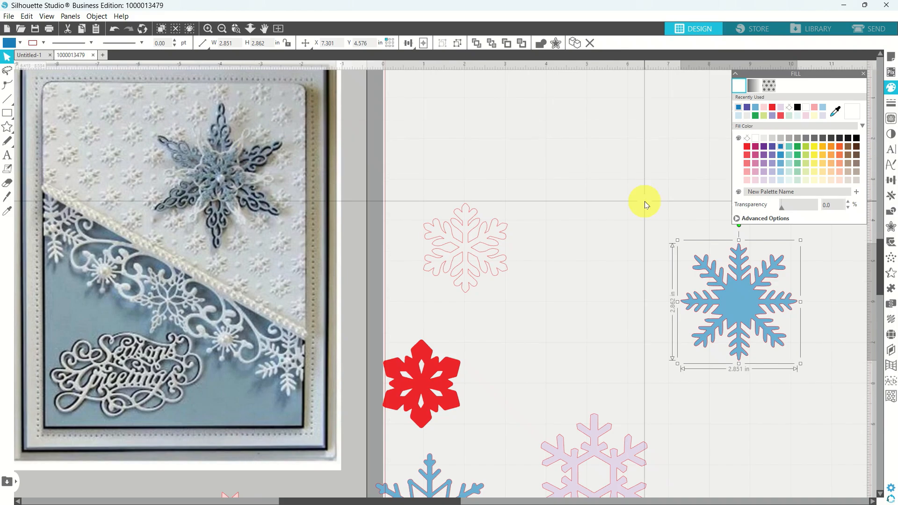
{"action": "left_click_drag", "start_coordinate": [728, 303], "coordinate": [574, 162]}
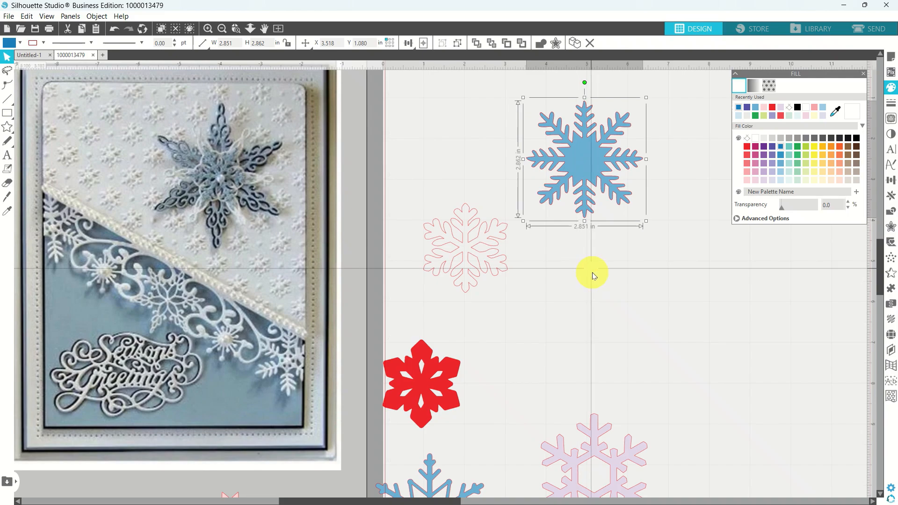
{"action": "right_click", "coordinate": [601, 321]}
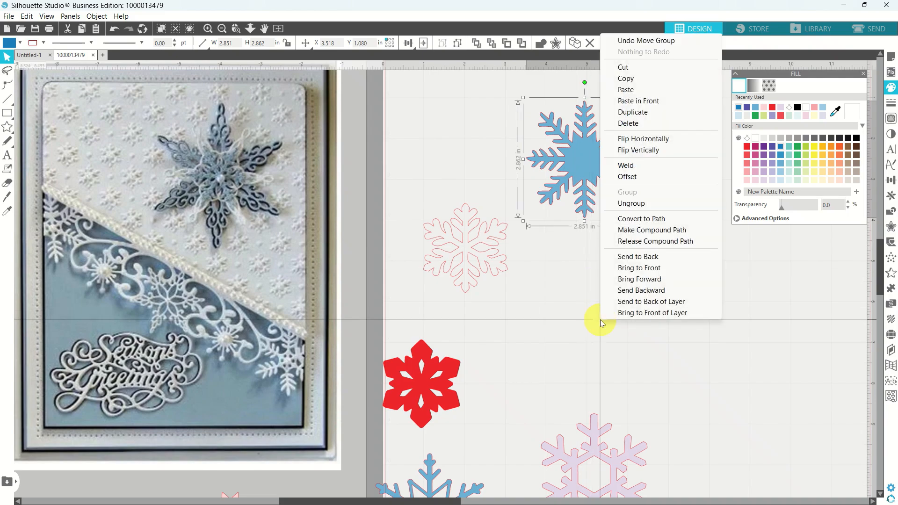
{"action": "left_click", "coordinate": [564, 323]}
{"action": "scroll", "coordinate": [564, 322], "scroll_direction": "down", "scroll_amount": 2}
{"action": "scroll", "coordinate": [564, 323], "scroll_direction": "down", "scroll_amount": 2}
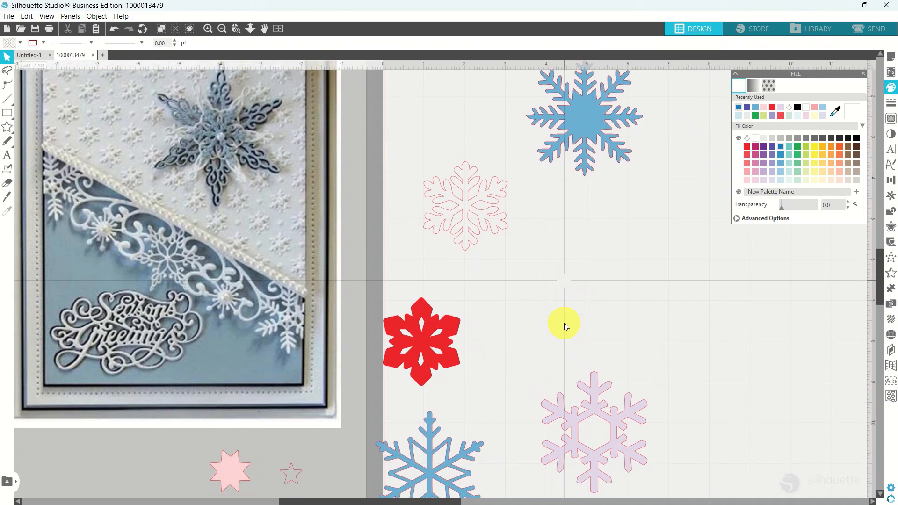
Recolour the lower snowflake white, move it up and bring it to the front.
{"action": "left_click", "coordinate": [443, 451]}
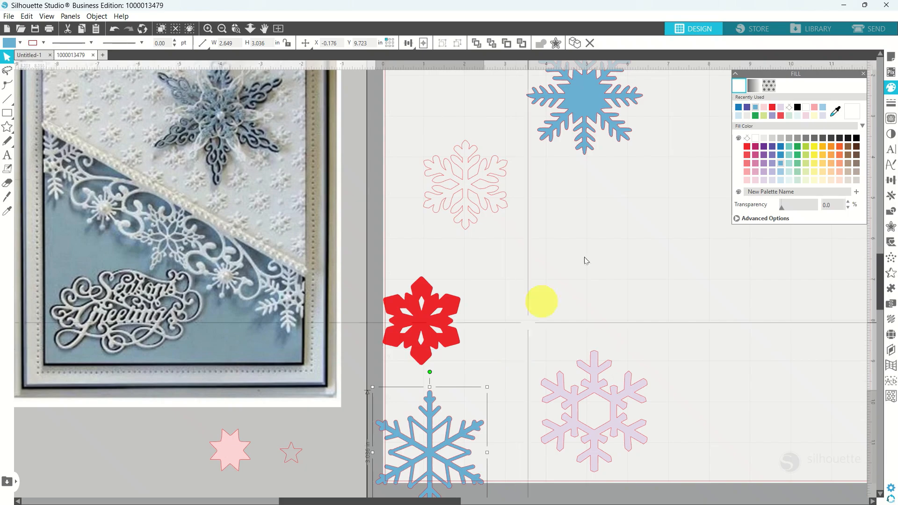
{"action": "left_click", "coordinate": [756, 139]}
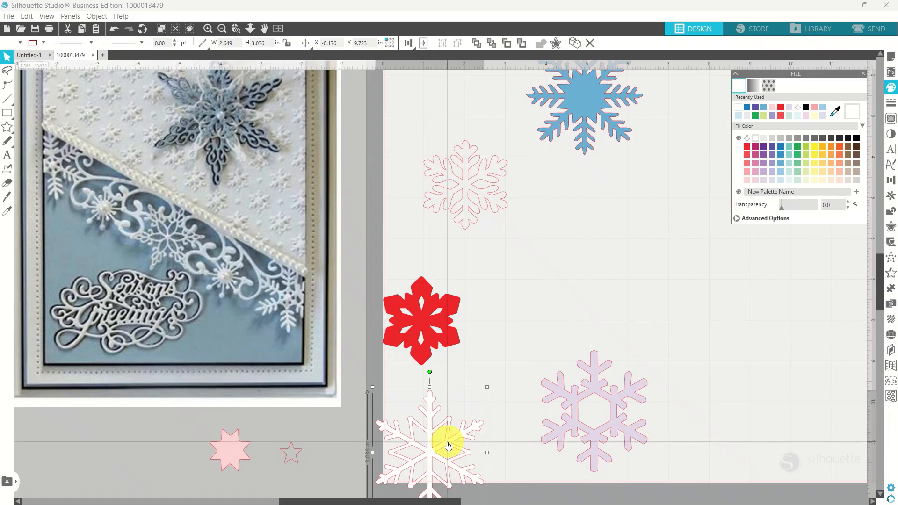
{"action": "left_click_drag", "start_coordinate": [447, 441], "coordinate": [601, 172]}
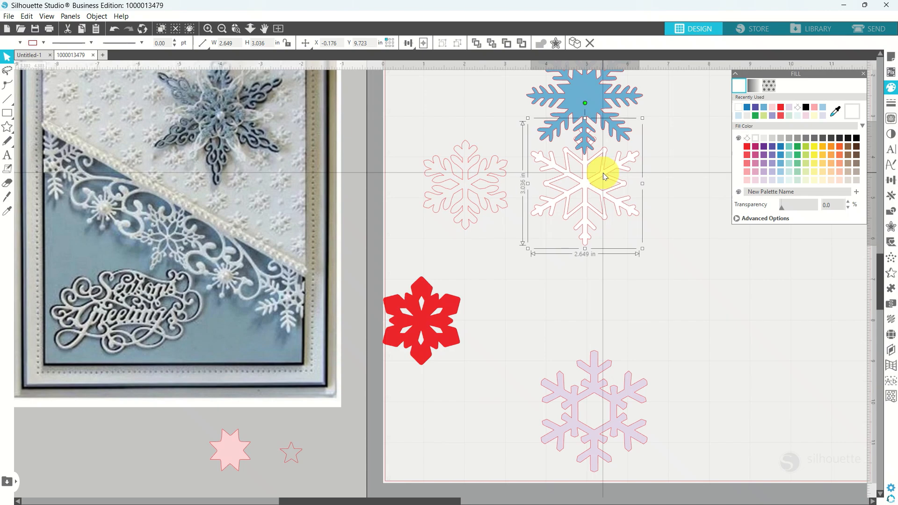
{"action": "left_click", "coordinate": [476, 45]}
{"action": "scroll", "coordinate": [491, 107], "scroll_direction": "up", "scroll_amount": 1}
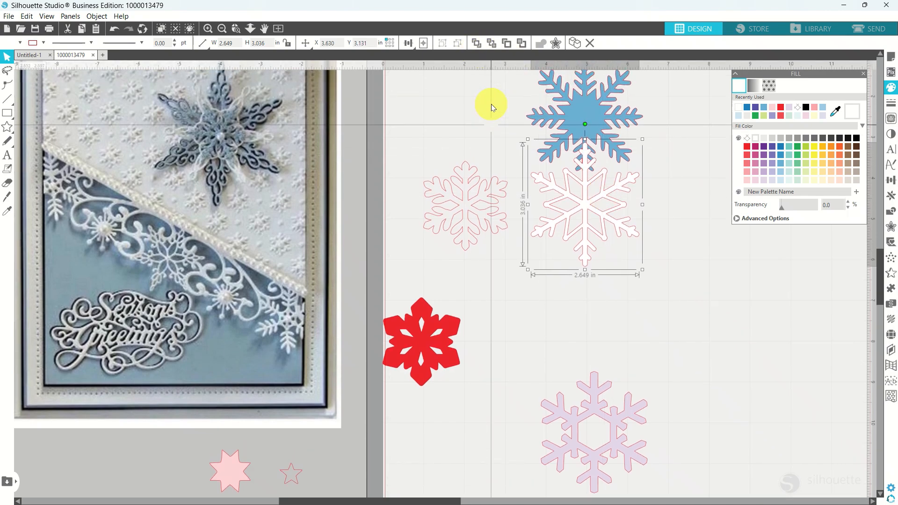
{"action": "scroll", "coordinate": [491, 106], "scroll_direction": "up", "scroll_amount": 3}
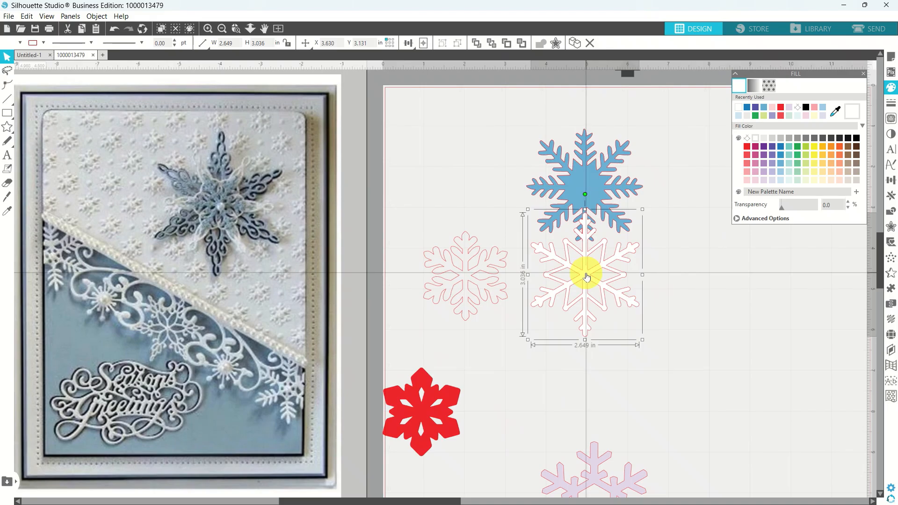
Place the white snowflake over the blue one, rotate and shrink it slightly, then centre-align both.
{"action": "left_click_drag", "start_coordinate": [586, 277], "coordinate": [585, 185]}
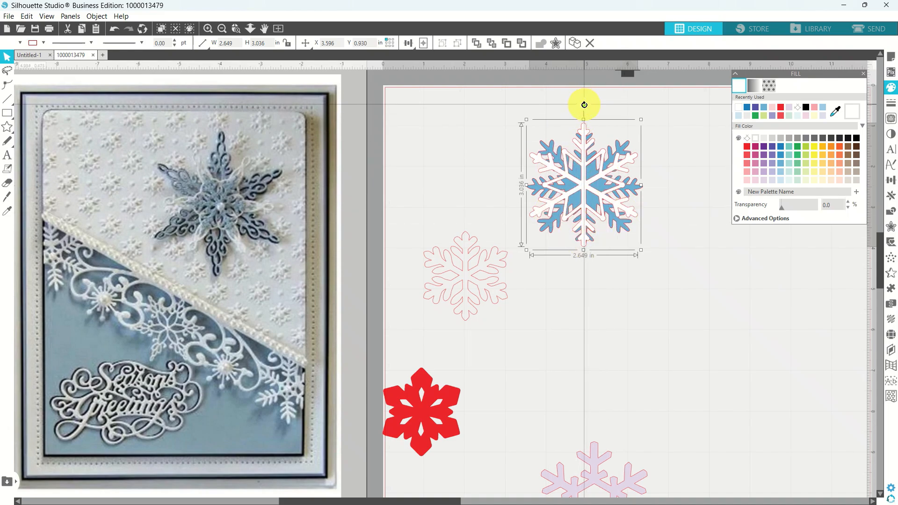
{"action": "left_click_drag", "start_coordinate": [584, 103], "coordinate": [578, 103]}
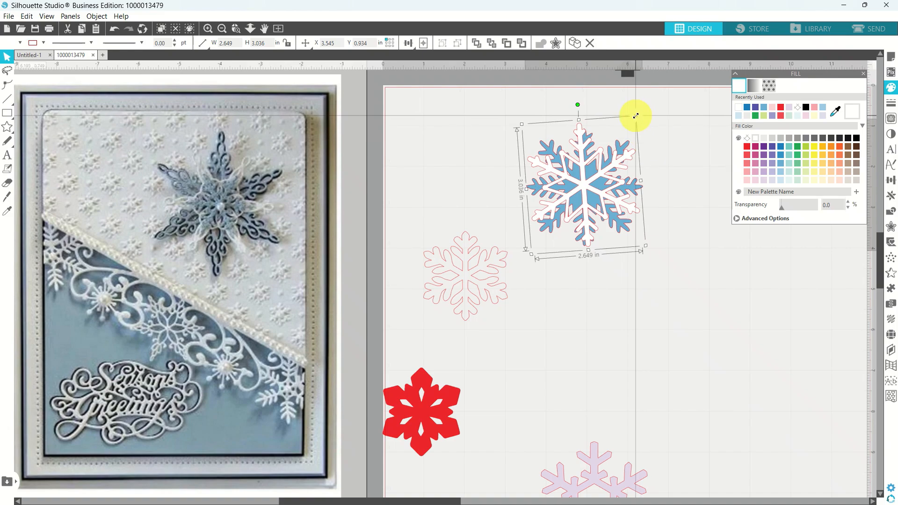
{"action": "left_click_drag", "start_coordinate": [635, 115], "coordinate": [622, 134]}
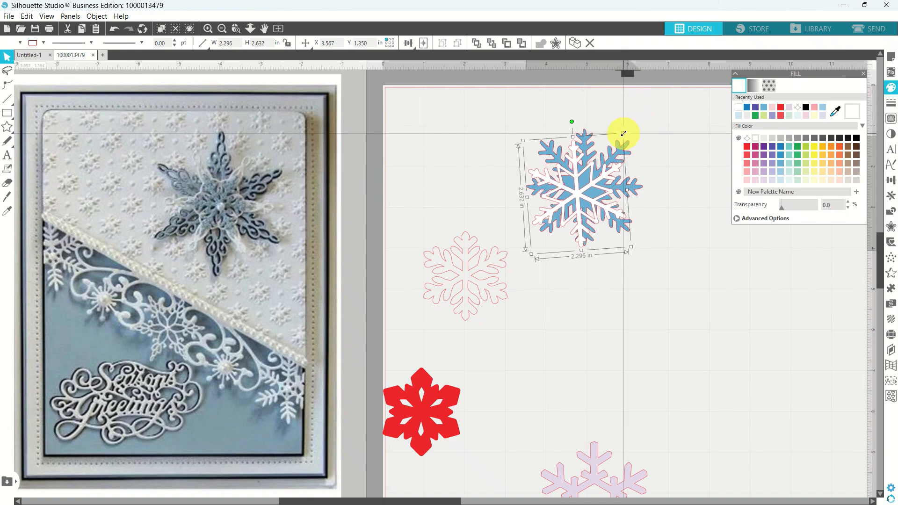
{"action": "left_click", "coordinate": [526, 120]}
{"action": "left_click", "coordinate": [631, 226]}
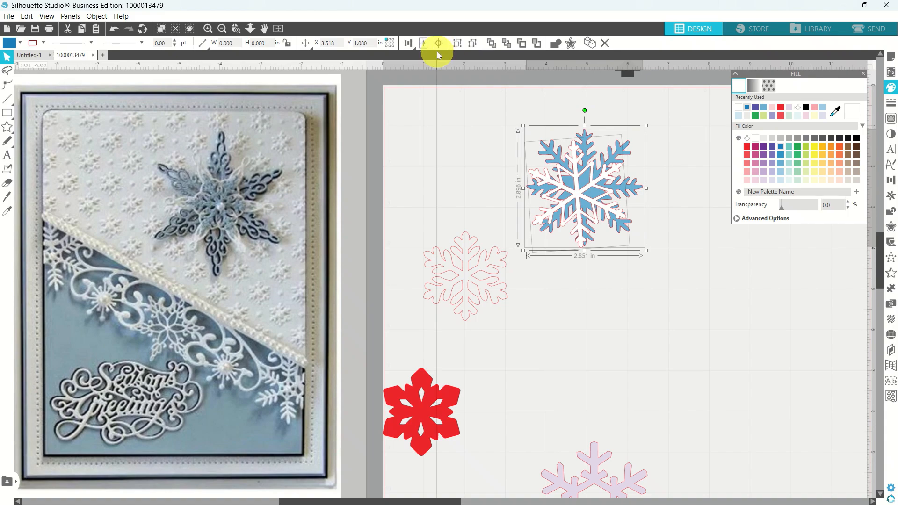
{"action": "left_click", "coordinate": [440, 48]}
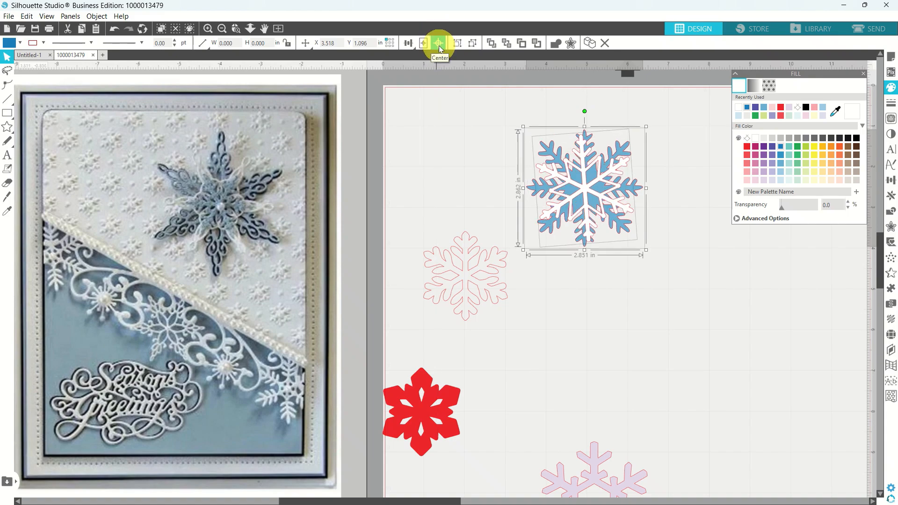
{"action": "left_click", "coordinate": [585, 330]}
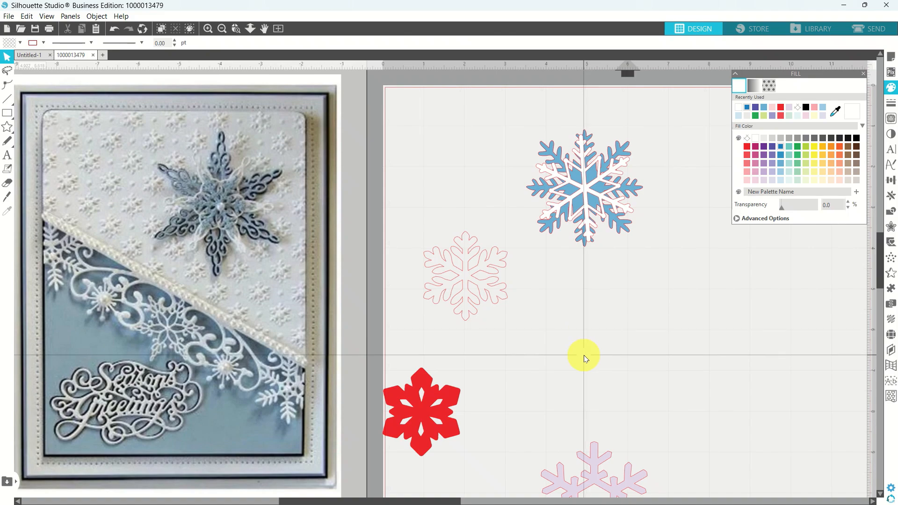
{"action": "scroll", "coordinate": [585, 358], "scroll_direction": "down", "scroll_amount": 3}
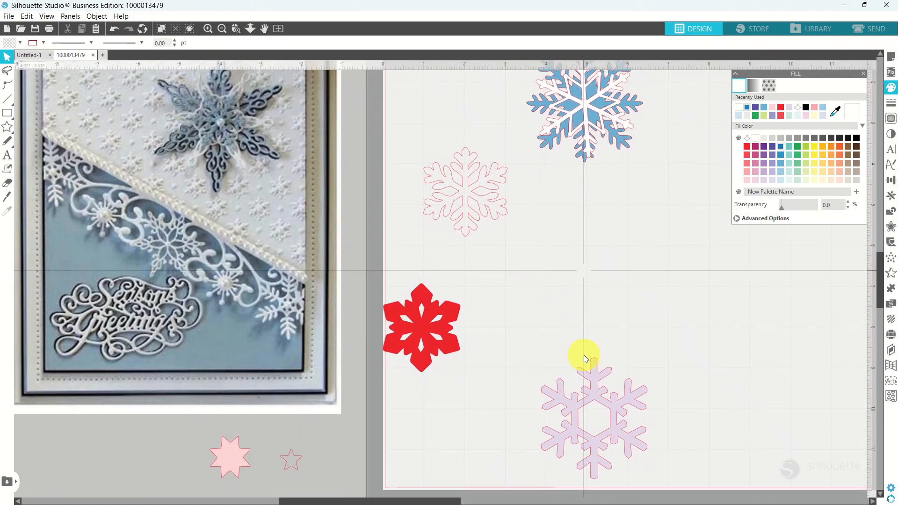
Fill the pale pink snowflake light blue and shrink it to about 1.144 × 1.310 in.
{"action": "scroll", "coordinate": [547, 299], "scroll_direction": "up", "scroll_amount": 1}
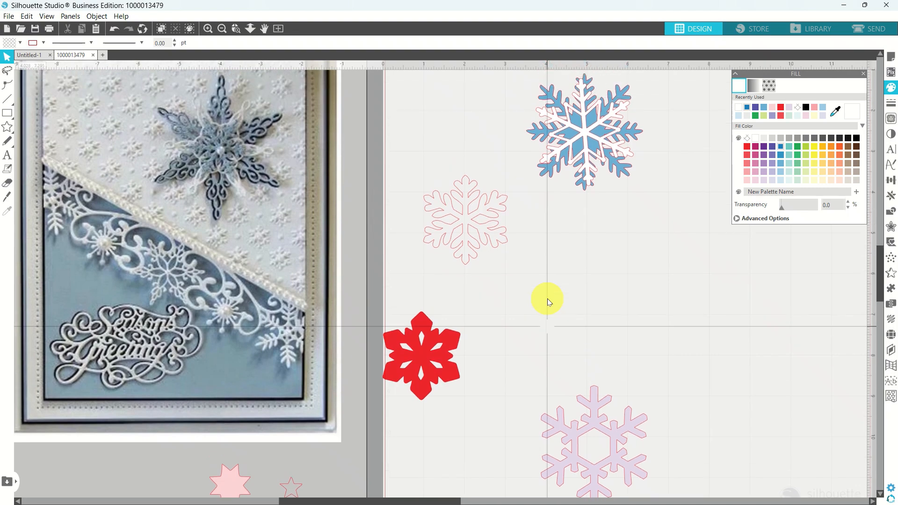
{"action": "left_click", "coordinate": [591, 415]}
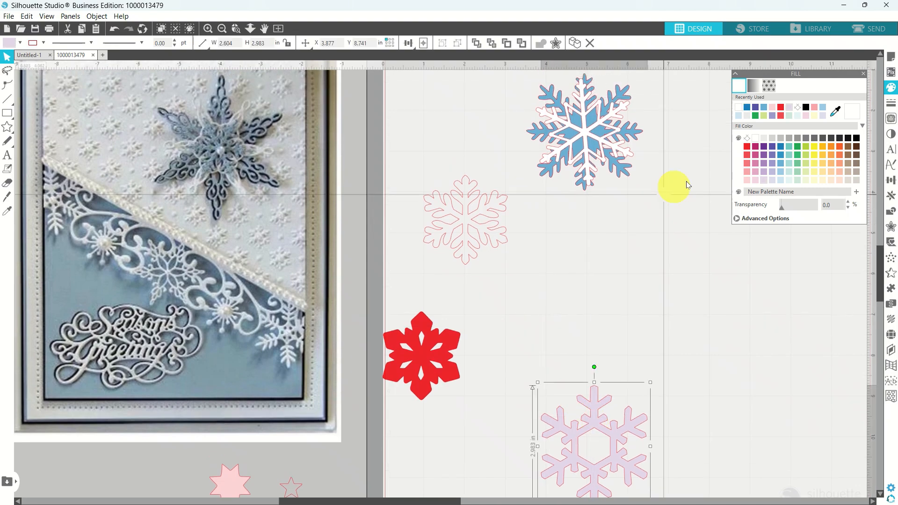
{"action": "left_click", "coordinate": [764, 108]}
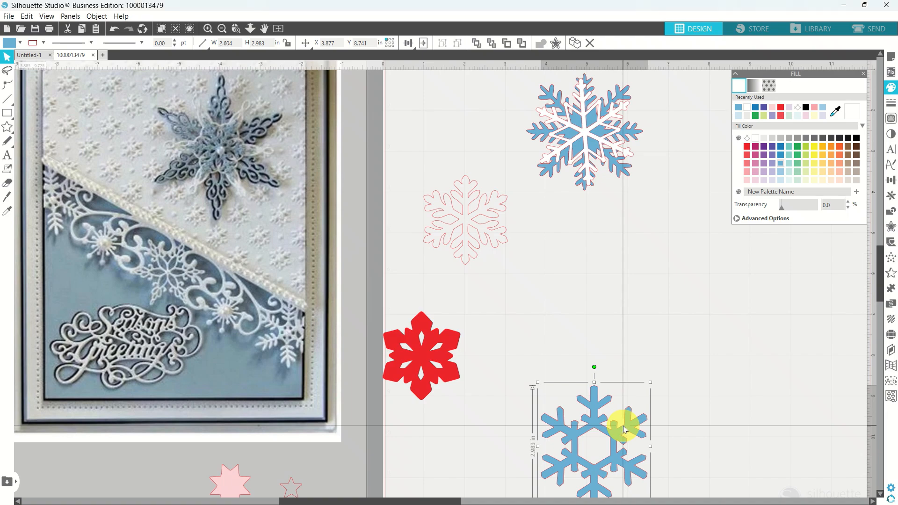
{"action": "left_click_drag", "start_coordinate": [623, 426], "coordinate": [650, 252]}
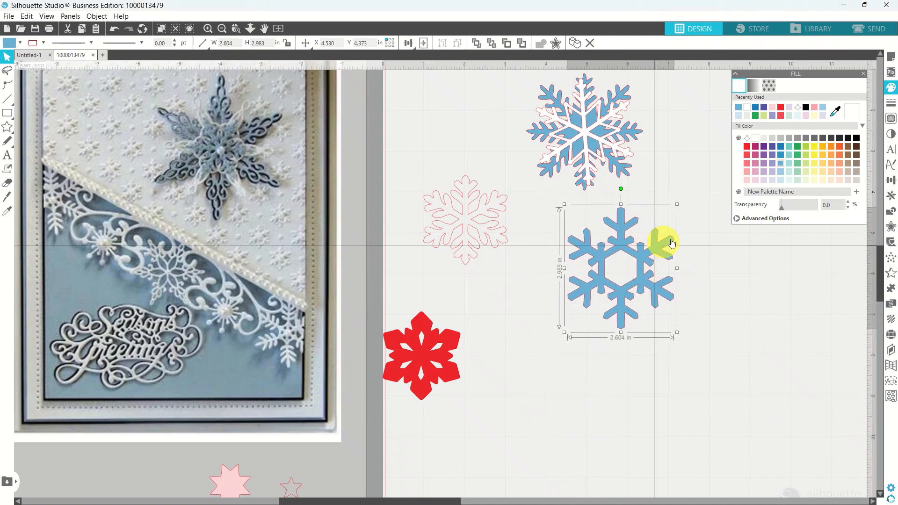
{"action": "left_click_drag", "start_coordinate": [677, 204], "coordinate": [618, 272]}
{"action": "left_click_drag", "start_coordinate": [601, 313], "coordinate": [581, 261]}
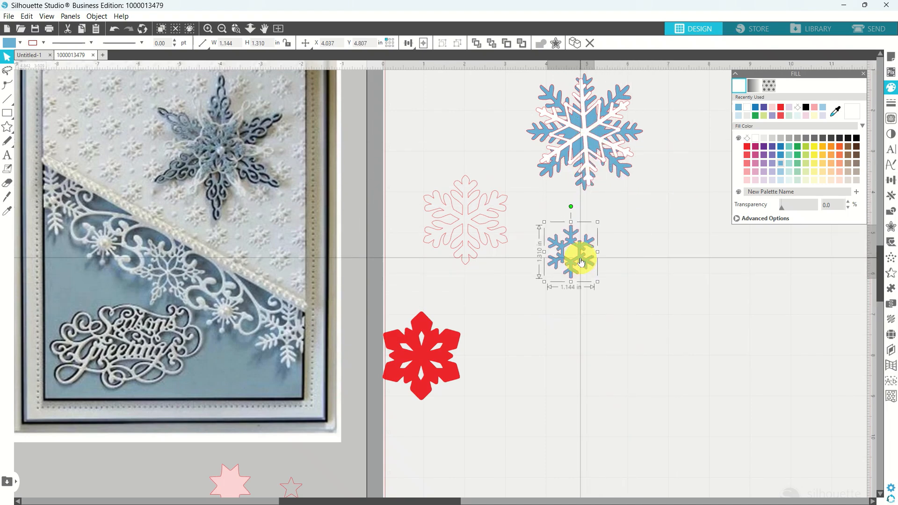
Bring the small blue snowflake to the front and release its compound path.
{"action": "left_click", "coordinate": [477, 43]}
{"action": "left_click_drag", "start_coordinate": [575, 257], "coordinate": [602, 292]}
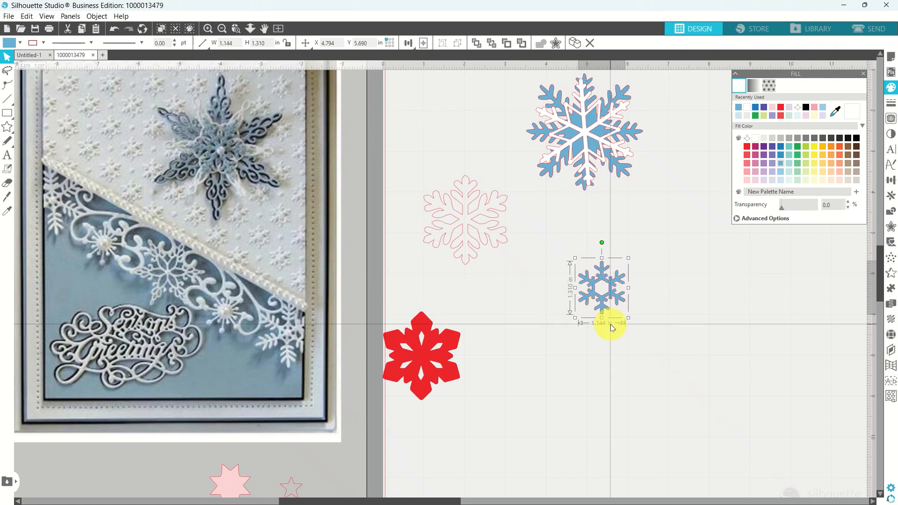
{"action": "right_click", "coordinate": [612, 299]}
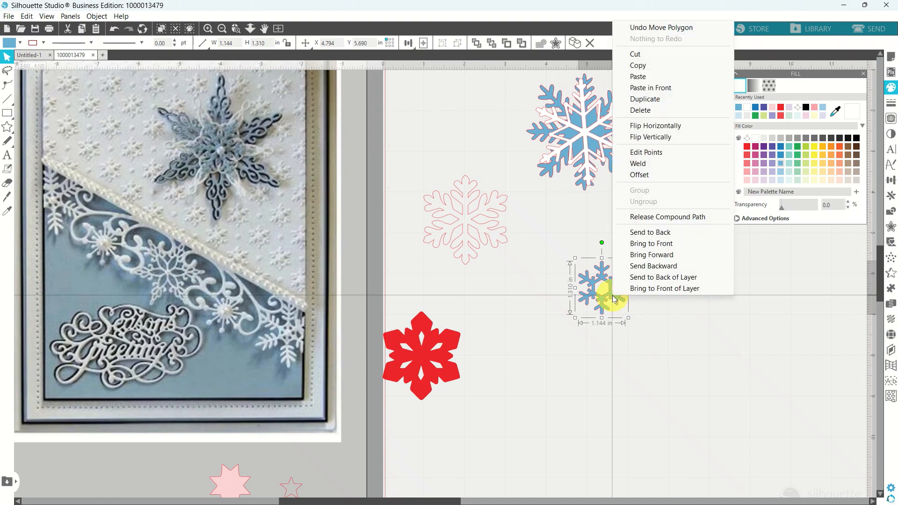
{"action": "left_click", "coordinate": [623, 218]}
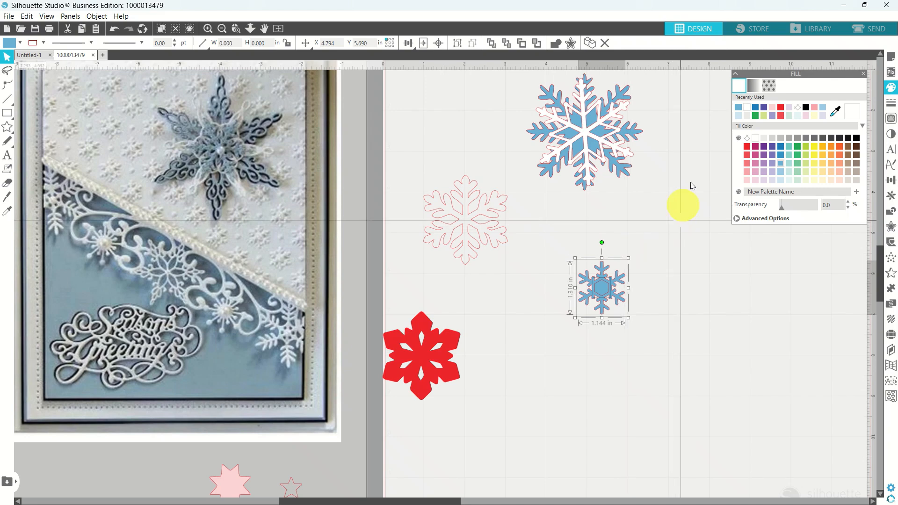
Remove the small snowflake's fill and place a duplicate of it to the right.
{"action": "left_click", "coordinate": [746, 138]}
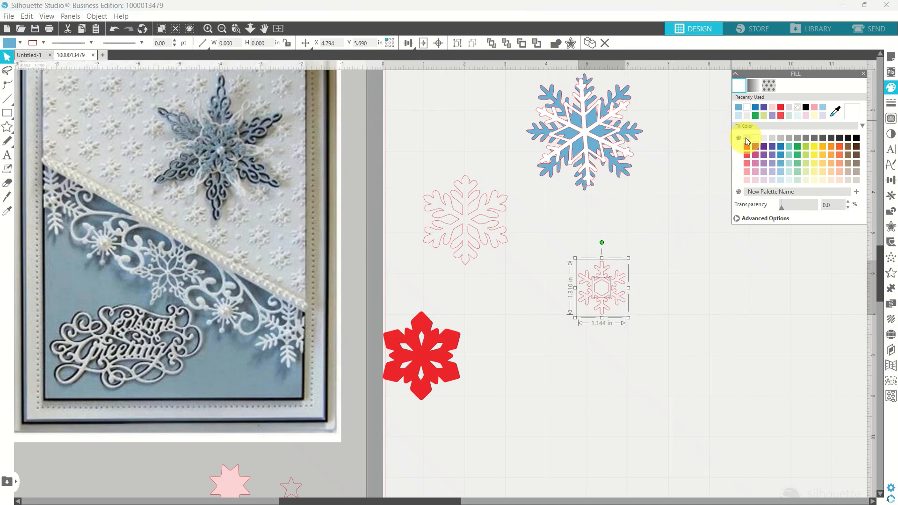
{"action": "left_click", "coordinate": [675, 299]}
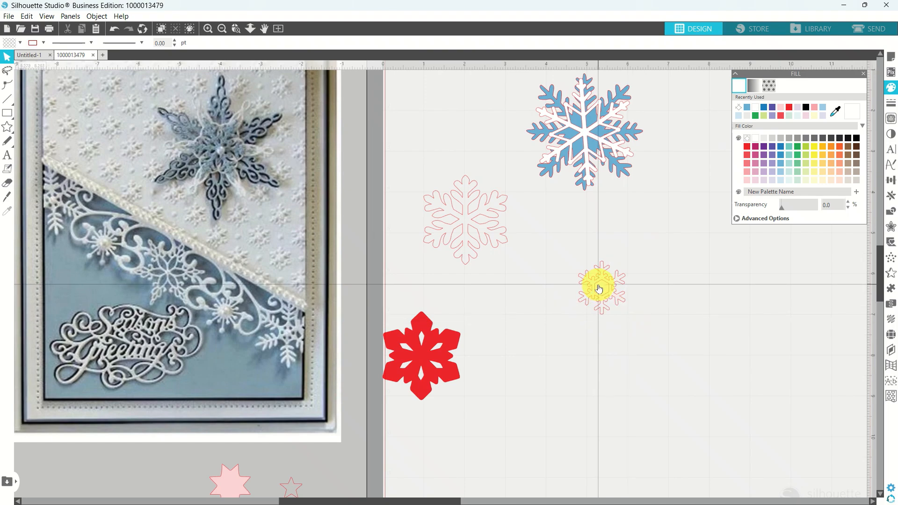
{"action": "left_click_drag", "start_coordinate": [571, 251], "coordinate": [635, 321]}
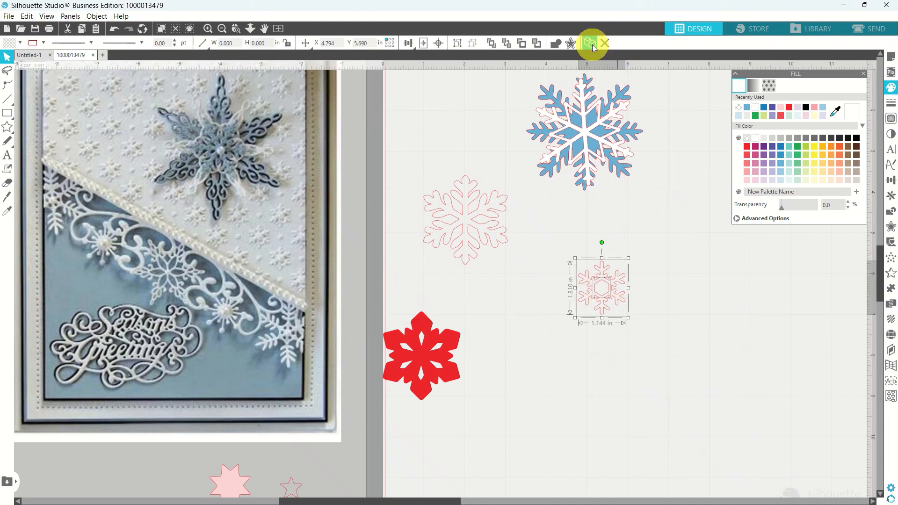
{"action": "left_click", "coordinate": [592, 44]}
{"action": "left_click_drag", "start_coordinate": [623, 279], "coordinate": [718, 278]}
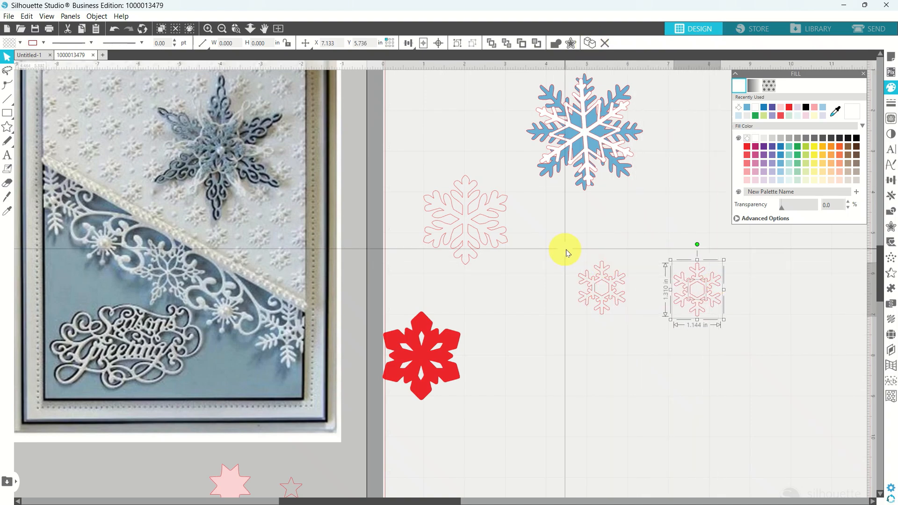
Rejoin the original's pieces into a compound path and delete the right snowflake's centre hexagon.
{"action": "left_click_drag", "start_coordinate": [567, 250], "coordinate": [635, 322]}
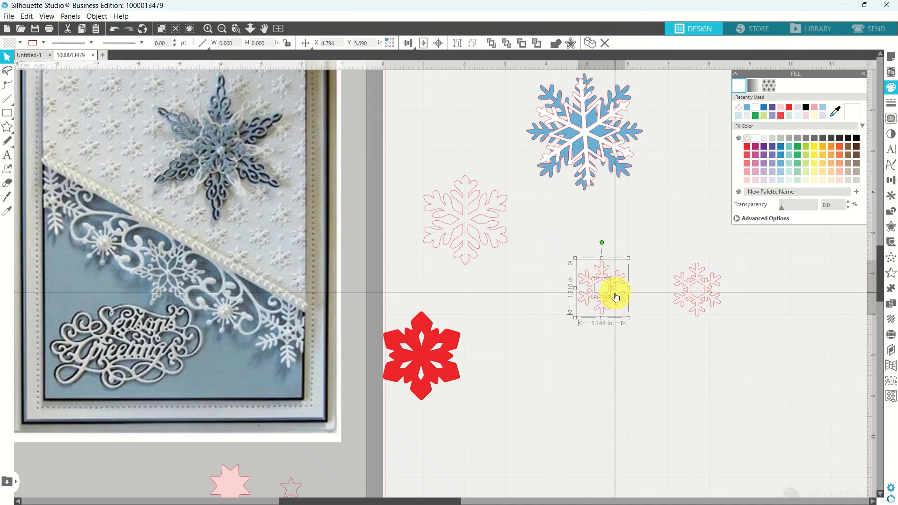
{"action": "right_click", "coordinate": [615, 295]}
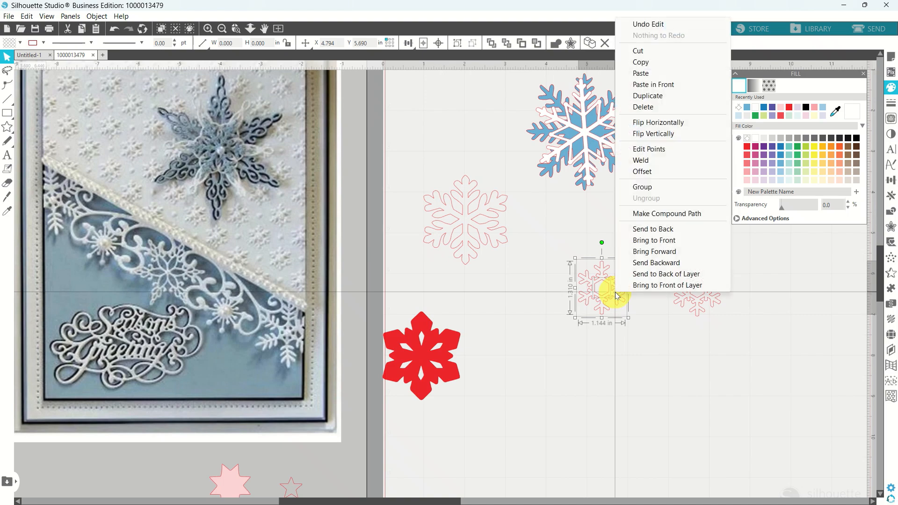
{"action": "left_click", "coordinate": [638, 214]}
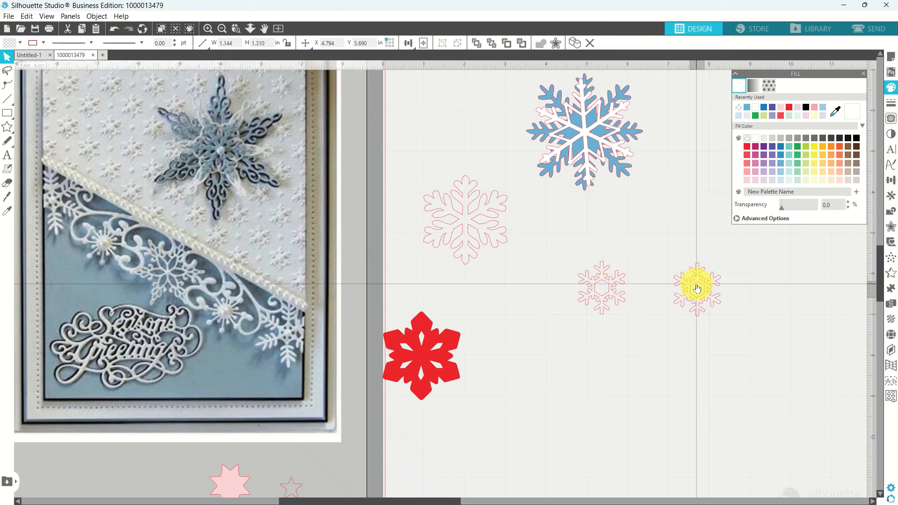
{"action": "key", "text": "Delete"}
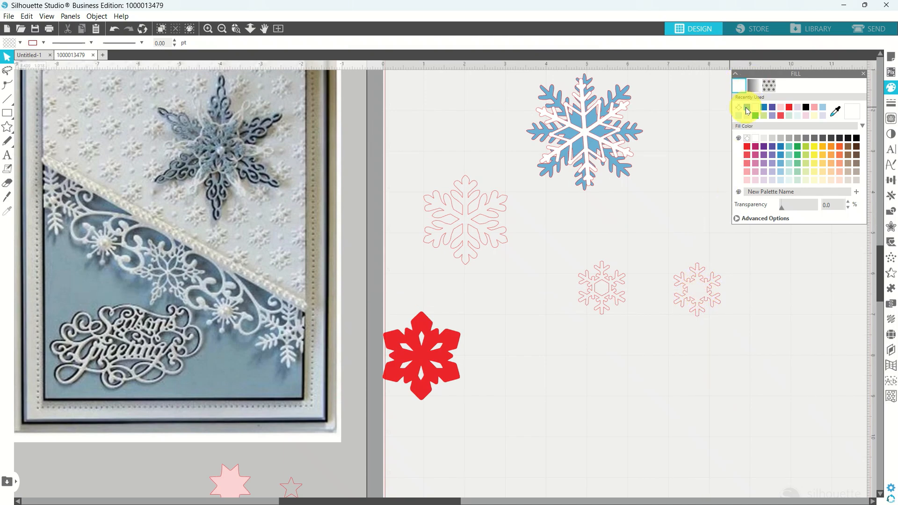
Fill both small snowflakes light blue.
{"action": "left_click", "coordinate": [746, 108]}
{"action": "left_click", "coordinate": [703, 282]}
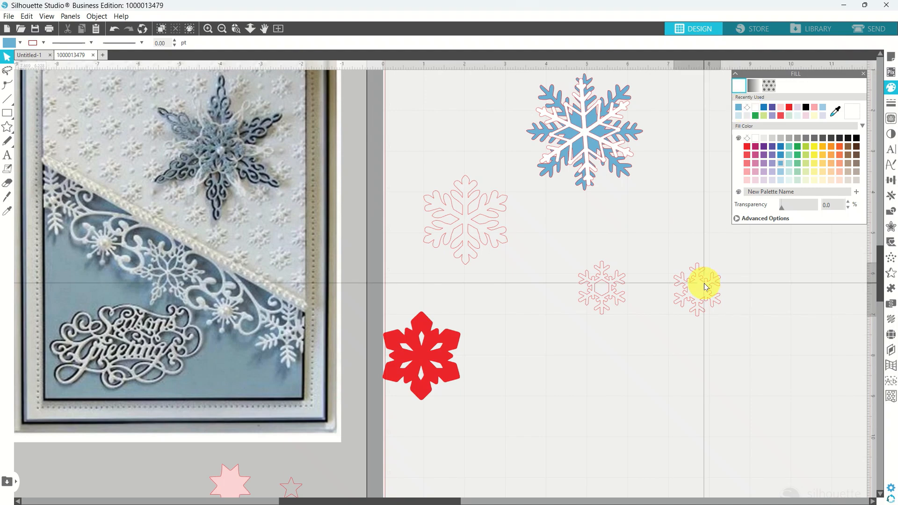
{"action": "left_click", "coordinate": [737, 112]}
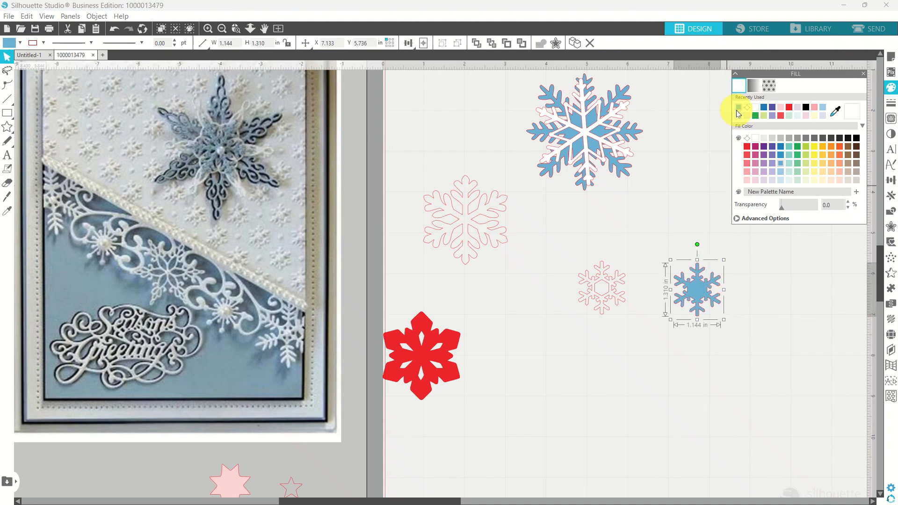
{"action": "left_click", "coordinate": [618, 280]}
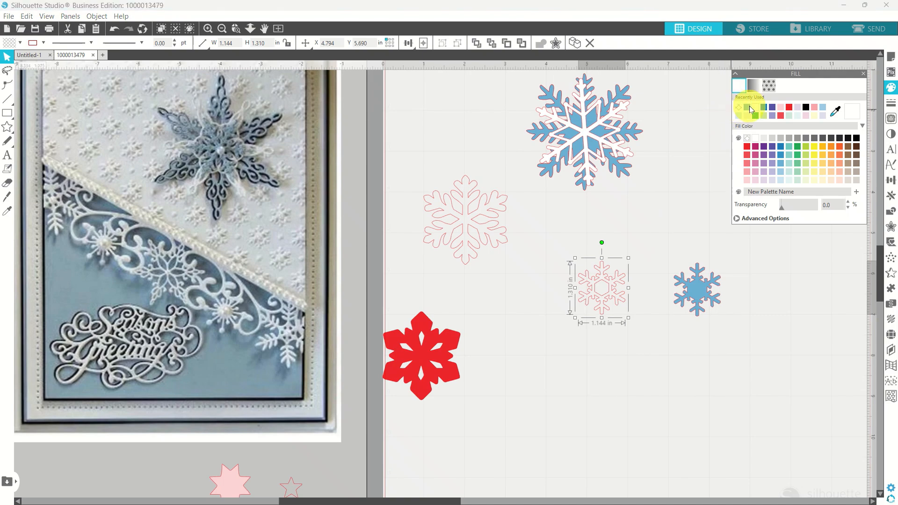
{"action": "left_click", "coordinate": [748, 107]}
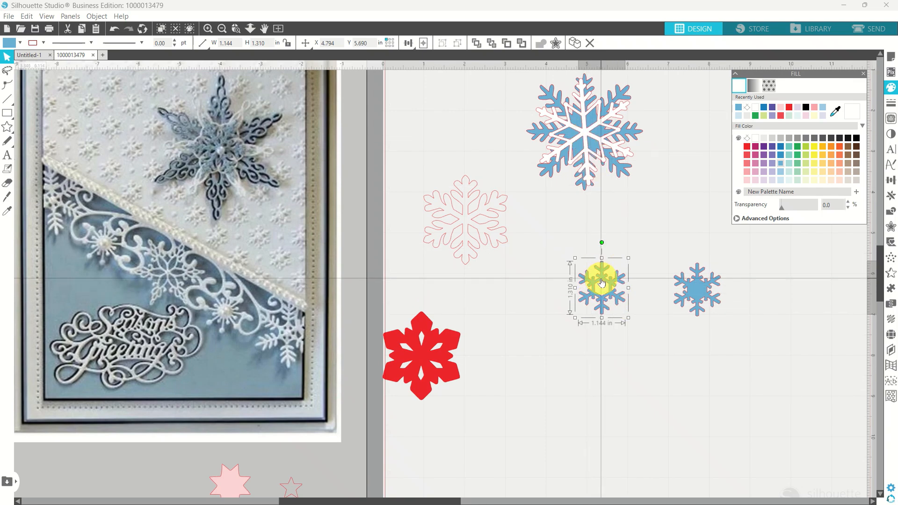
Place the other small snowflake on the centre of the large layered snowflake.
{"action": "left_click_drag", "start_coordinate": [602, 283], "coordinate": [585, 125]}
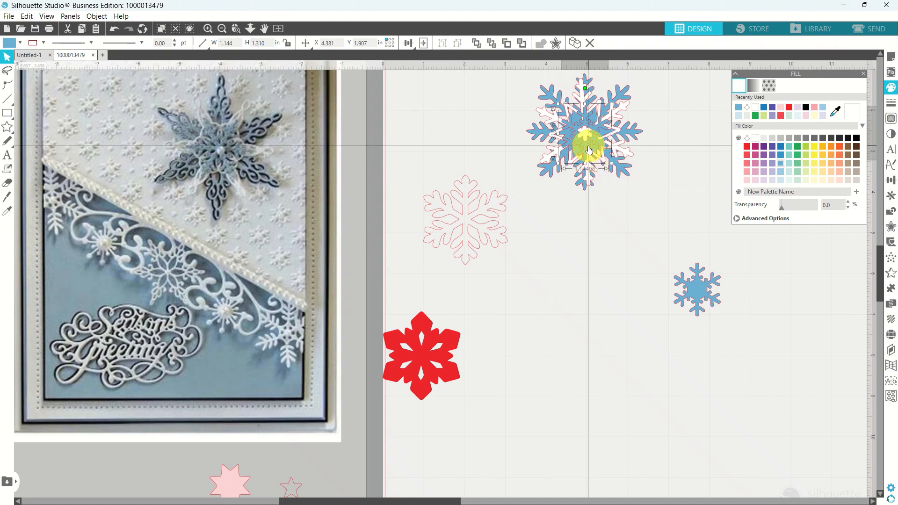
{"action": "left_click_drag", "start_coordinate": [589, 150], "coordinate": [602, 300]}
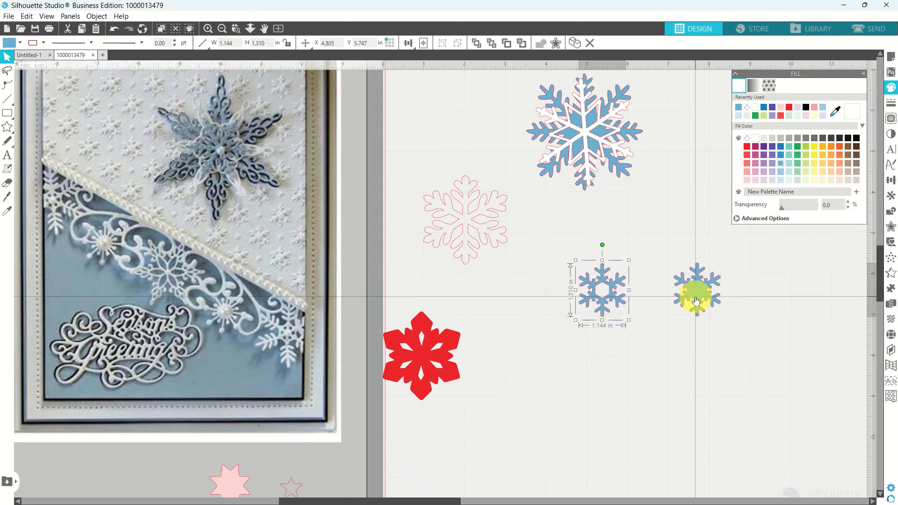
{"action": "left_click_drag", "start_coordinate": [696, 300], "coordinate": [585, 138]}
{"action": "left_click", "coordinate": [537, 244]}
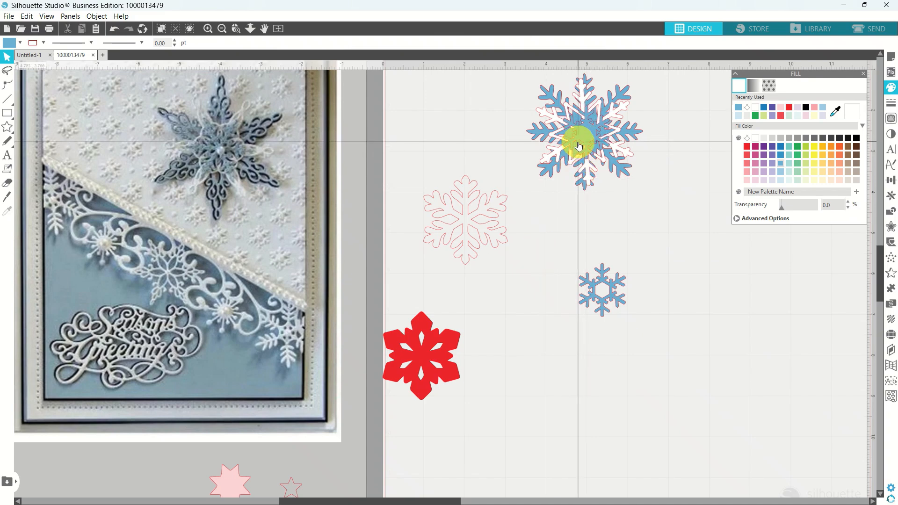
Recolour the top small snowflake a paler blue, then marquee-select all the stacked layers.
{"action": "left_click", "coordinate": [592, 137]}
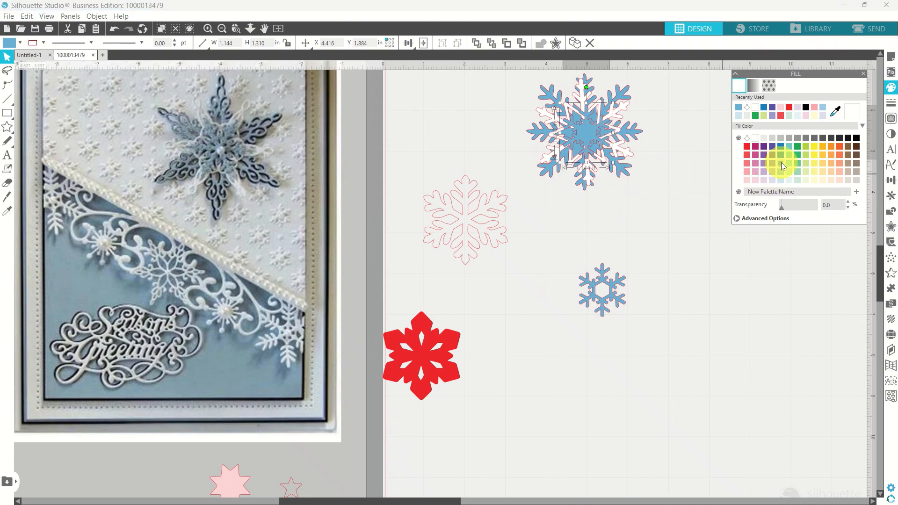
{"action": "left_click", "coordinate": [782, 181]}
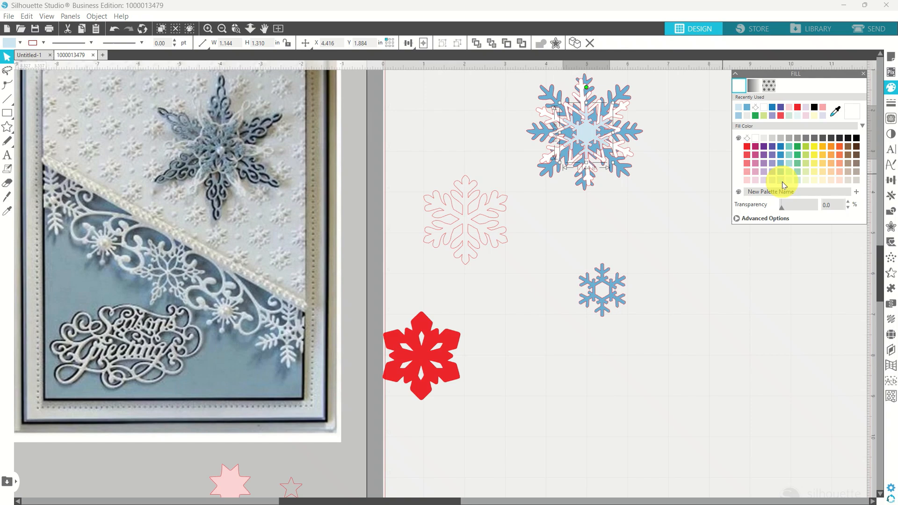
{"action": "left_click", "coordinate": [672, 223]}
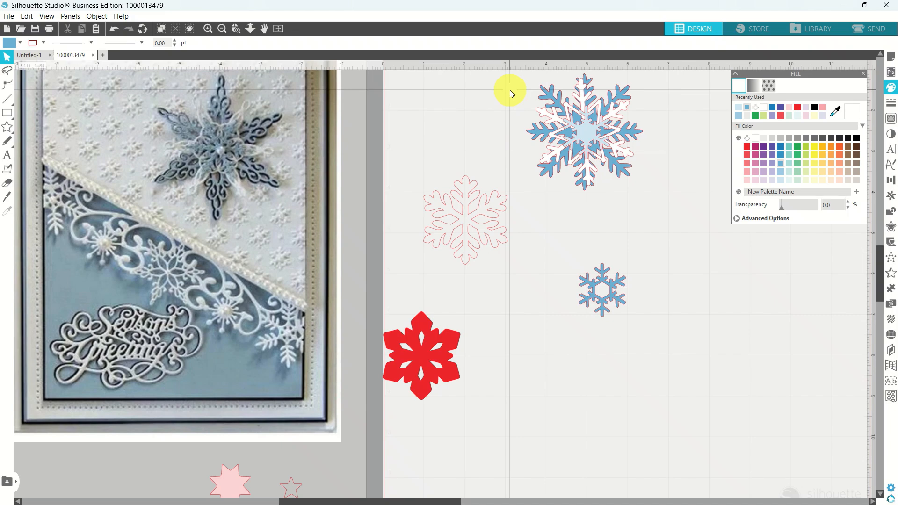
{"action": "left_click_drag", "start_coordinate": [510, 90], "coordinate": [667, 182]}
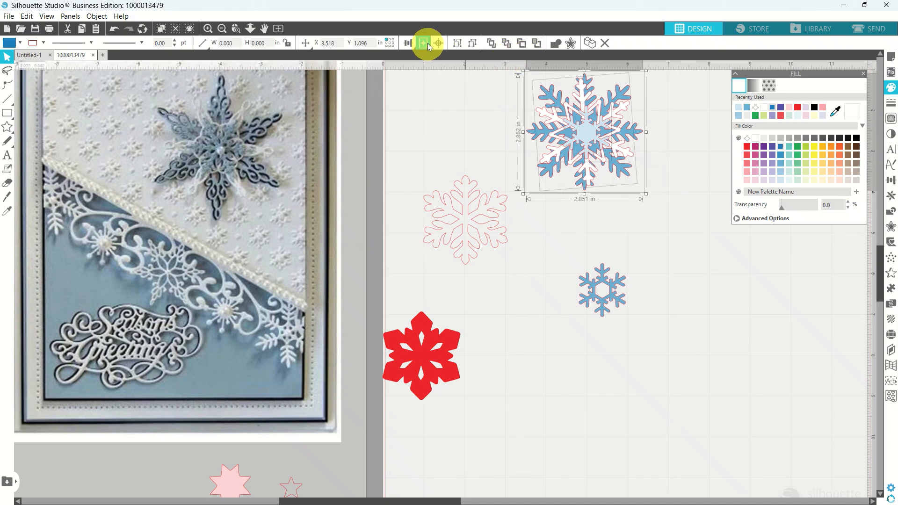
Centre-align the stacked snowflake layers and group them.
{"action": "left_click", "coordinate": [442, 43]}
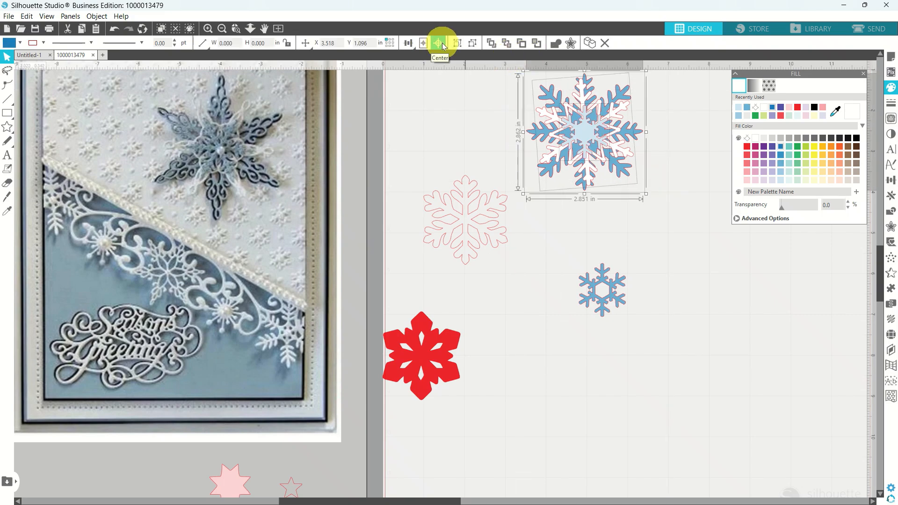
{"action": "right_click", "coordinate": [590, 143]}
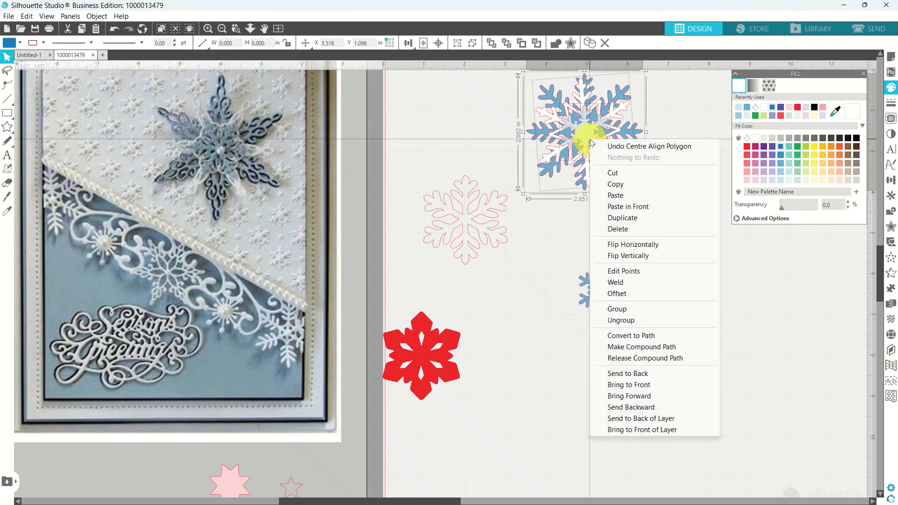
{"action": "left_click", "coordinate": [618, 310]}
{"action": "left_click_drag", "start_coordinate": [562, 126], "coordinate": [444, 135]}
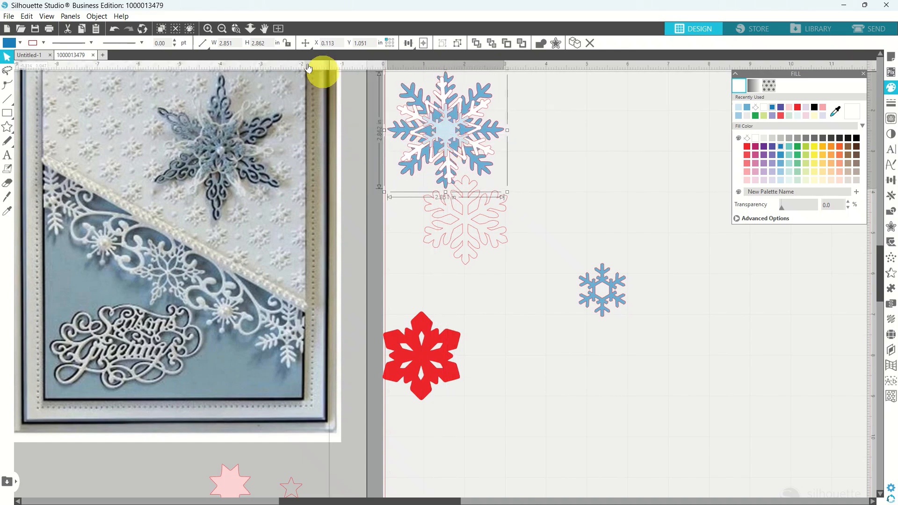
Move the pink outline, red and small blue spare snowflakes off the mat to the right.
{"action": "left_click", "coordinate": [278, 29]}
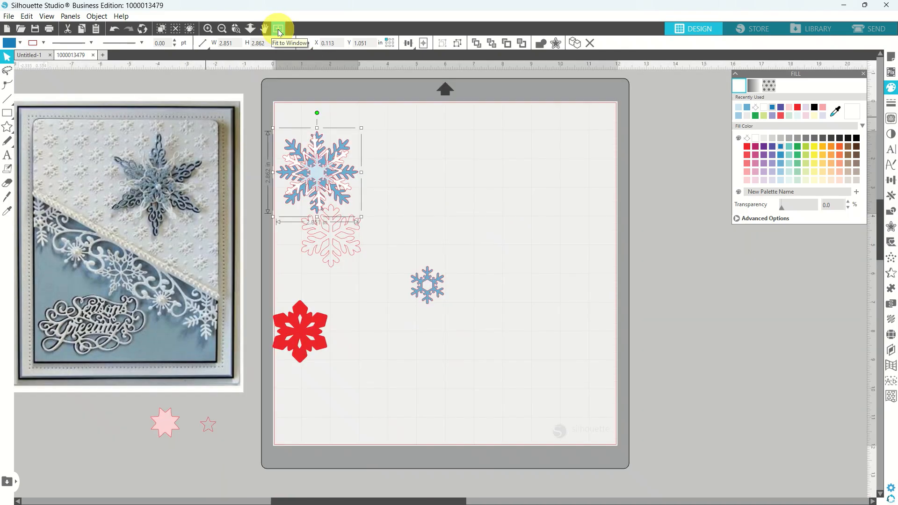
{"action": "left_click", "coordinate": [343, 251]}
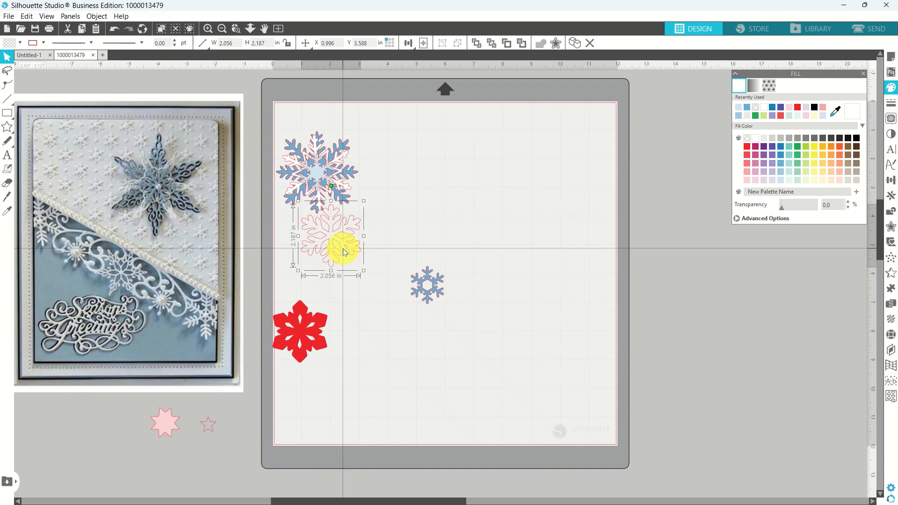
{"action": "left_click", "coordinate": [321, 315], "text": "shift"}
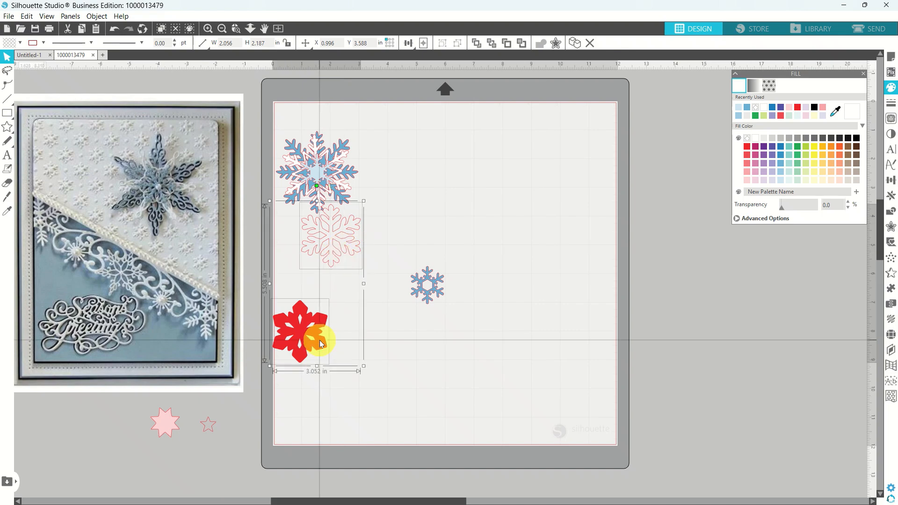
{"action": "left_click", "coordinate": [429, 297], "text": "shift"}
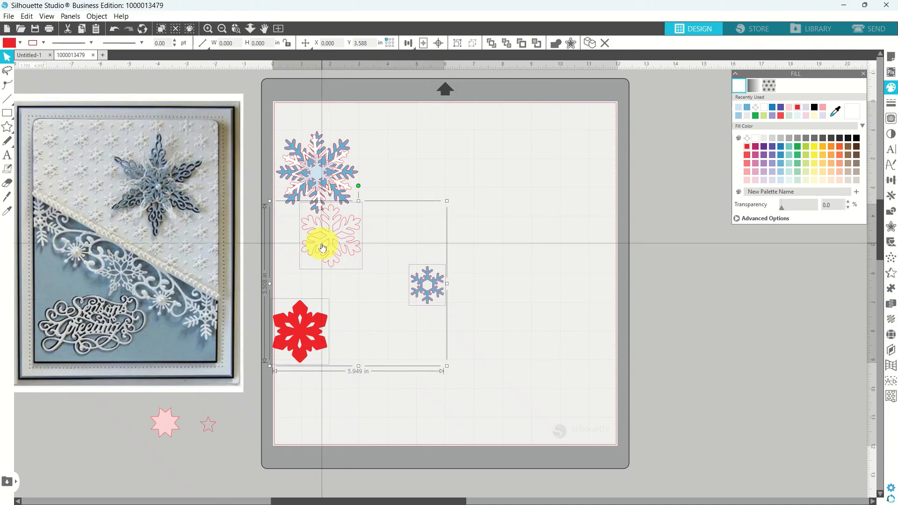
{"action": "left_click_drag", "start_coordinate": [322, 246], "coordinate": [683, 270]}
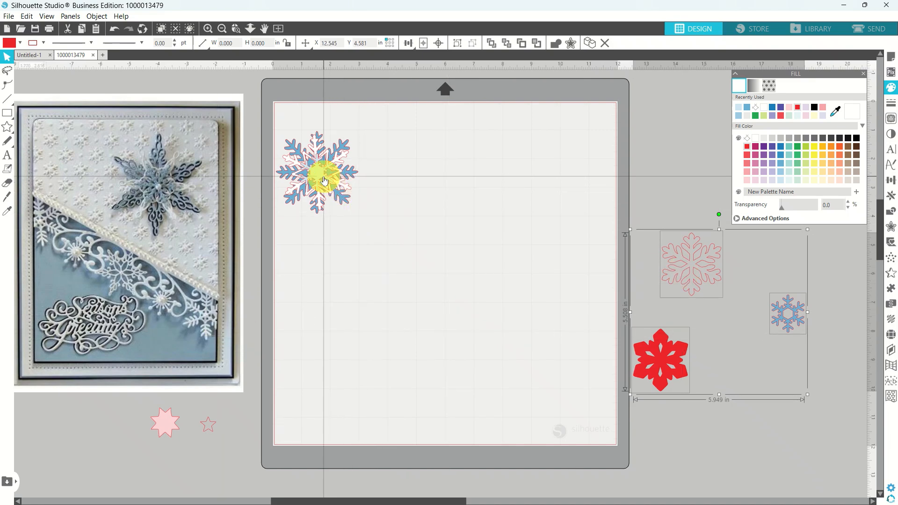
Position the four-layer snowflake at the mat's upper right.
{"action": "left_click_drag", "start_coordinate": [321, 176], "coordinate": [365, 193]}
{"action": "left_click_drag", "start_coordinate": [377, 230], "coordinate": [545, 183]}
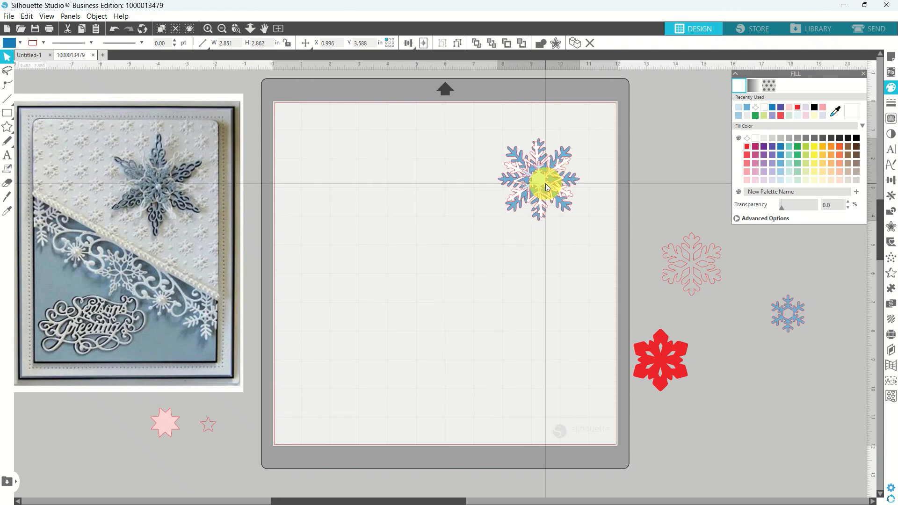
{"action": "left_click", "coordinate": [340, 259]}
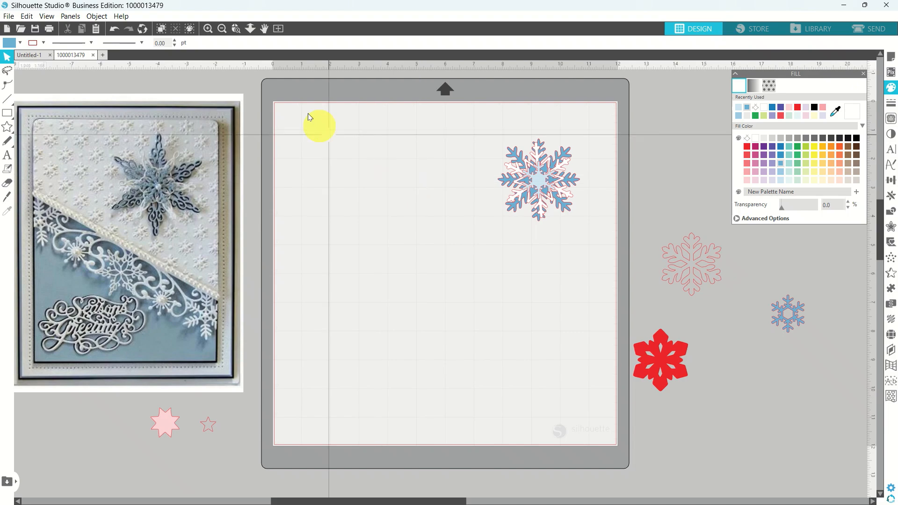
Draw a rectangle sized 5.0 × 7 in on the mat and fill it light blue.
{"action": "left_click", "coordinate": [7, 112]}
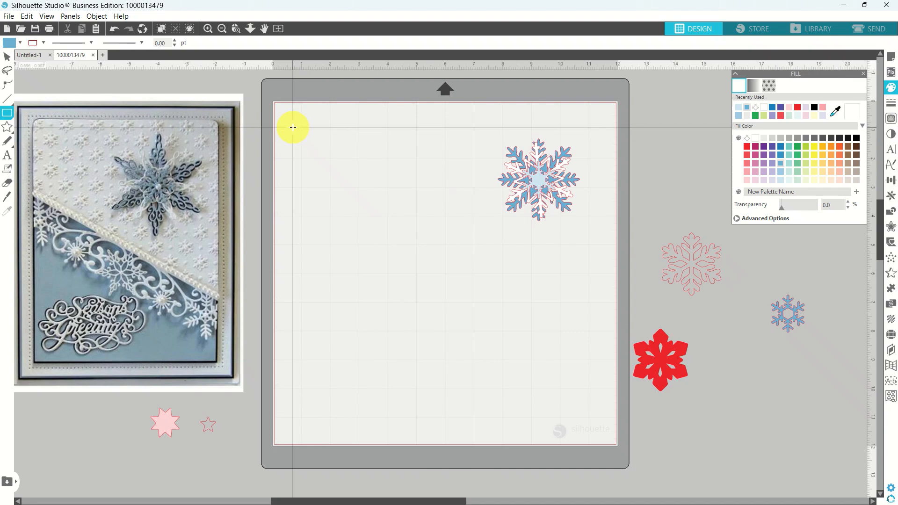
{"action": "left_click_drag", "start_coordinate": [292, 127], "coordinate": [478, 380]}
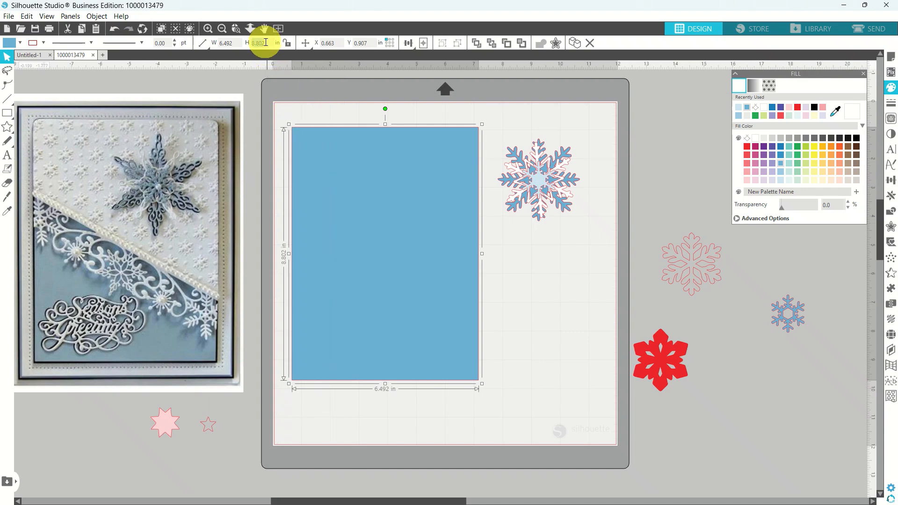
{"action": "key", "text": "Return"}
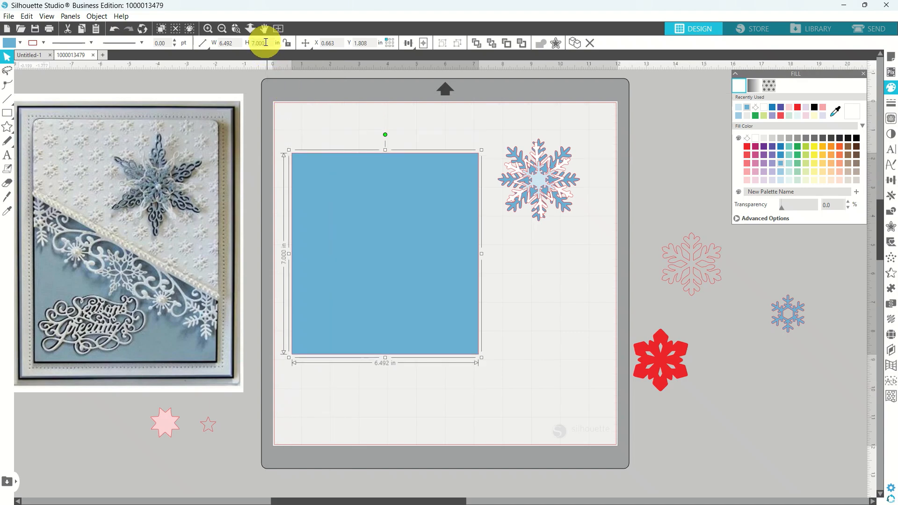
{"action": "left_click", "coordinate": [229, 44]}
{"action": "type", "text": "5.0"}
{"action": "key", "text": "Return"}
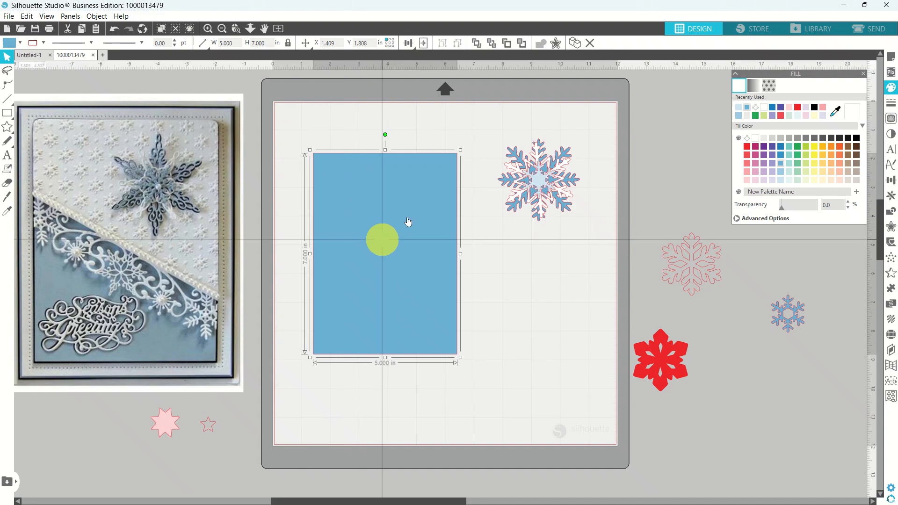
{"action": "left_click", "coordinate": [739, 116]}
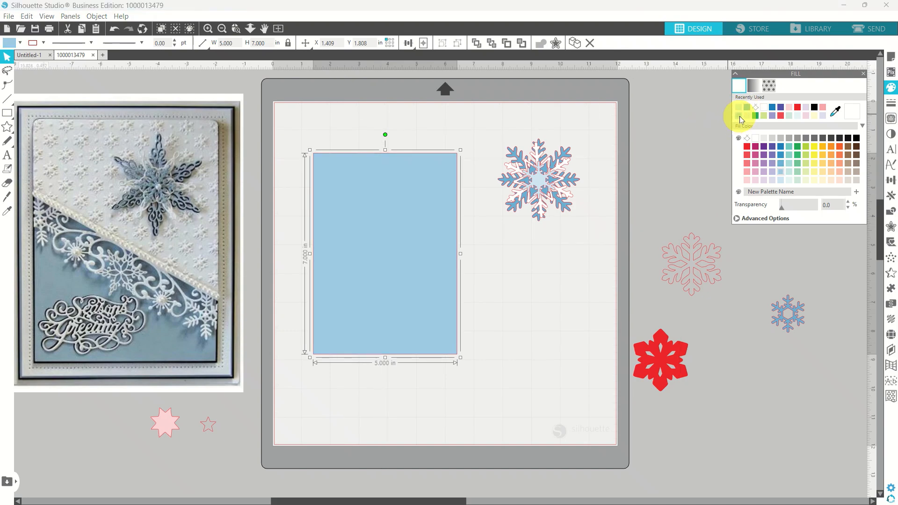
{"action": "left_click", "coordinate": [561, 309]}
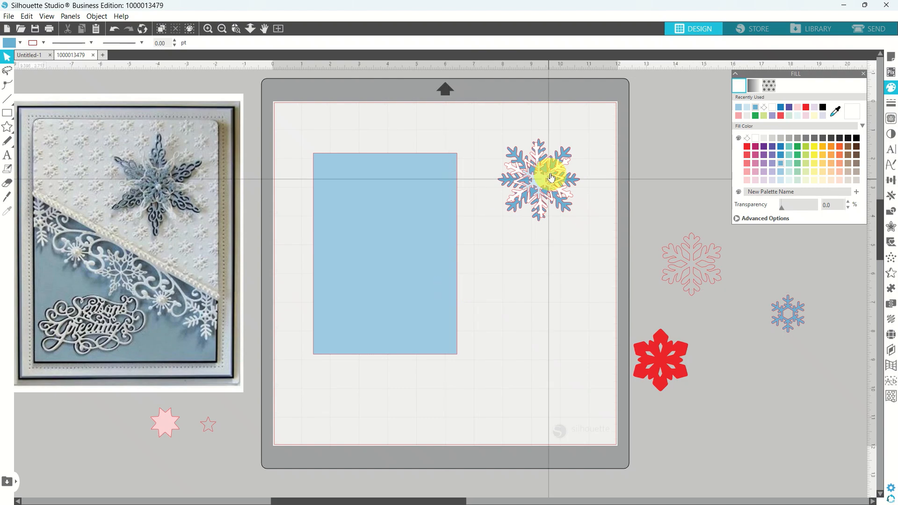
{"action": "left_click", "coordinate": [392, 264]}
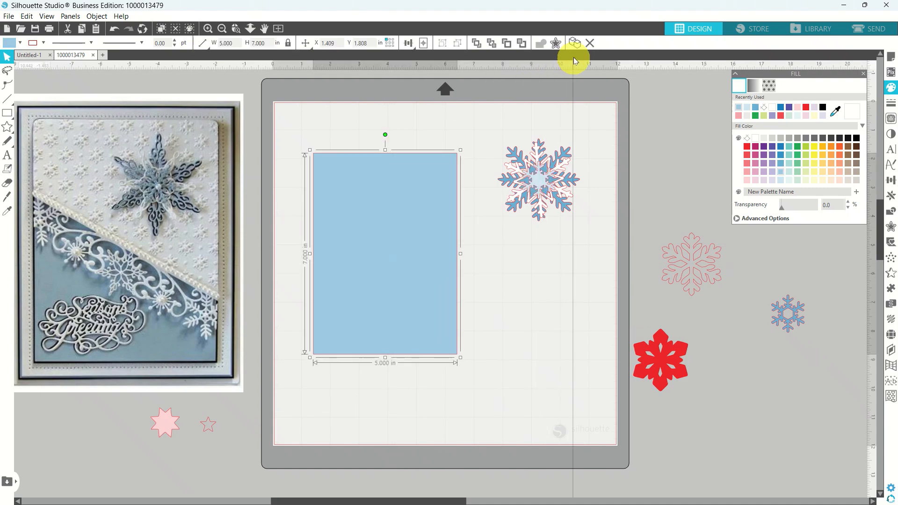
Duplicate the blue panel to its right, fill the copy white, and move the snowflake aside.
{"action": "left_click", "coordinate": [575, 48]}
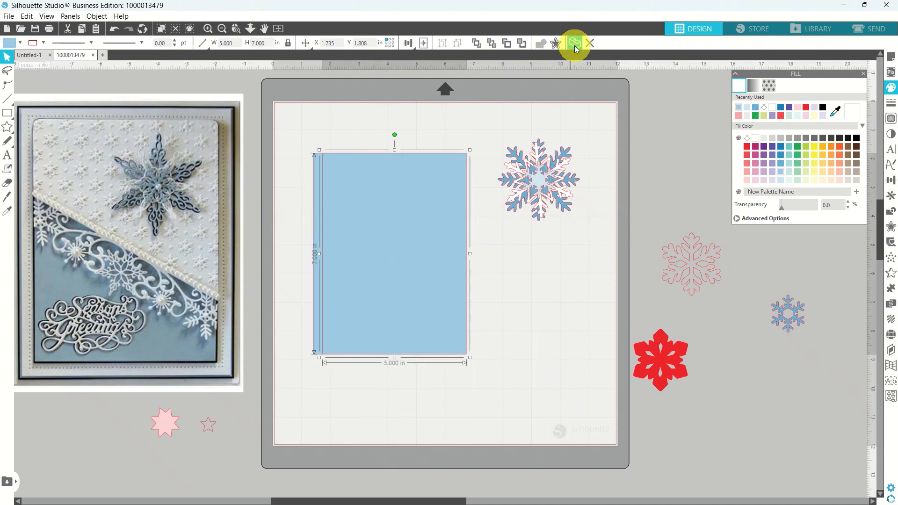
{"action": "left_click_drag", "start_coordinate": [387, 298], "coordinate": [536, 348]}
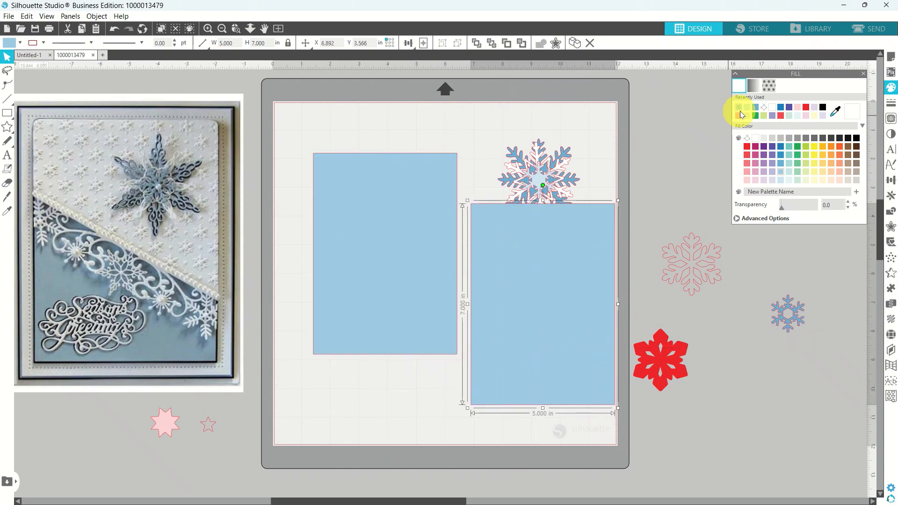
{"action": "left_click", "coordinate": [755, 139]}
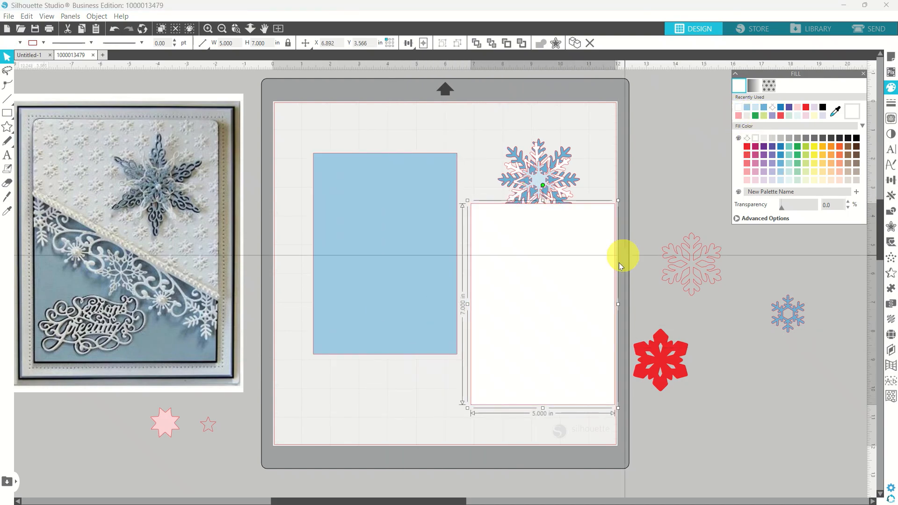
{"action": "left_click", "coordinate": [561, 178]}
{"action": "left_click_drag", "start_coordinate": [561, 180], "coordinate": [583, 140]}
{"action": "left_click", "coordinate": [531, 312]}
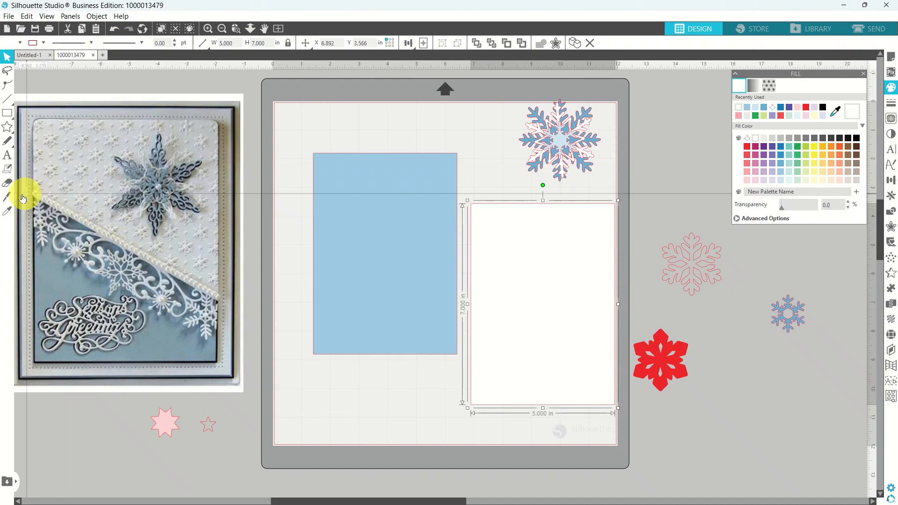
Slice the white panel with a diagonal Knife line and select the lower piece.
{"action": "left_click", "coordinate": [6, 200]}
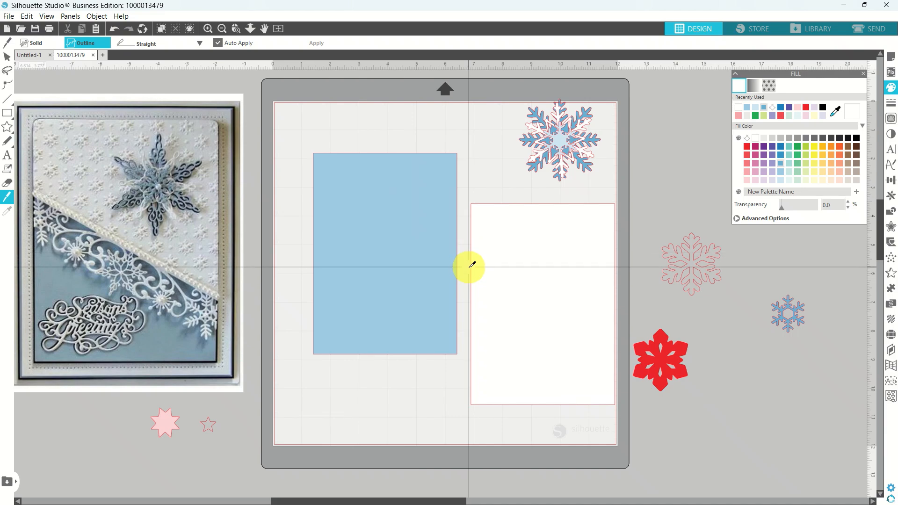
{"action": "left_click_drag", "start_coordinate": [469, 267], "coordinate": [622, 322]}
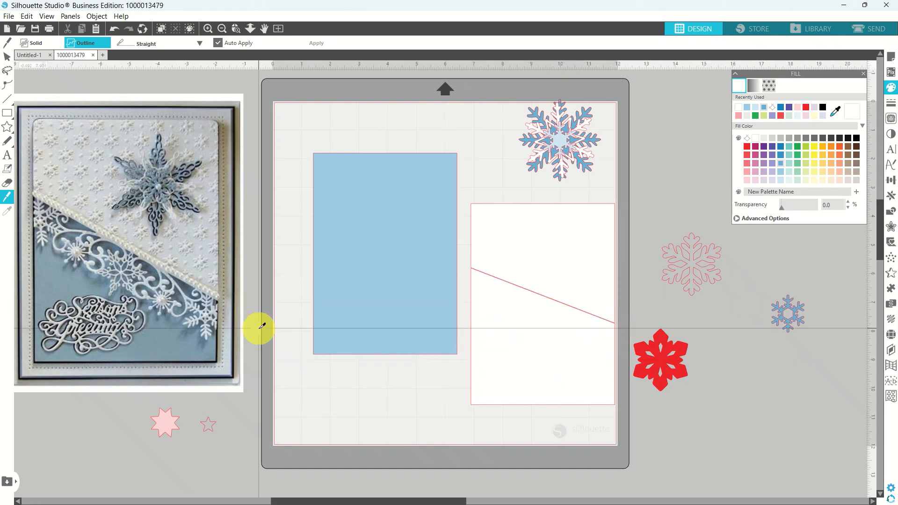
{"action": "left_click", "coordinate": [7, 56]}
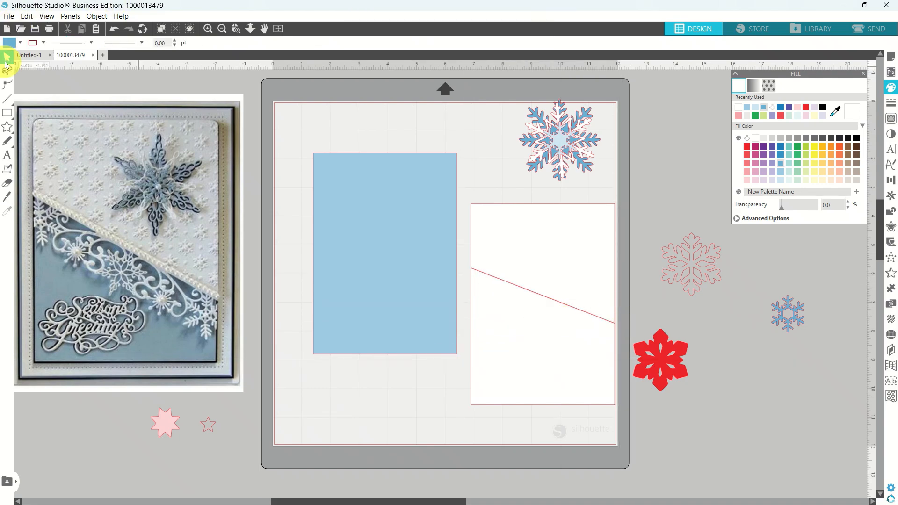
{"action": "left_click", "coordinate": [509, 325]}
Delete the lower piece, lay the white trapezoid on the blue panel's top, and move the snowflake over.
{"action": "key", "text": "Delete"}
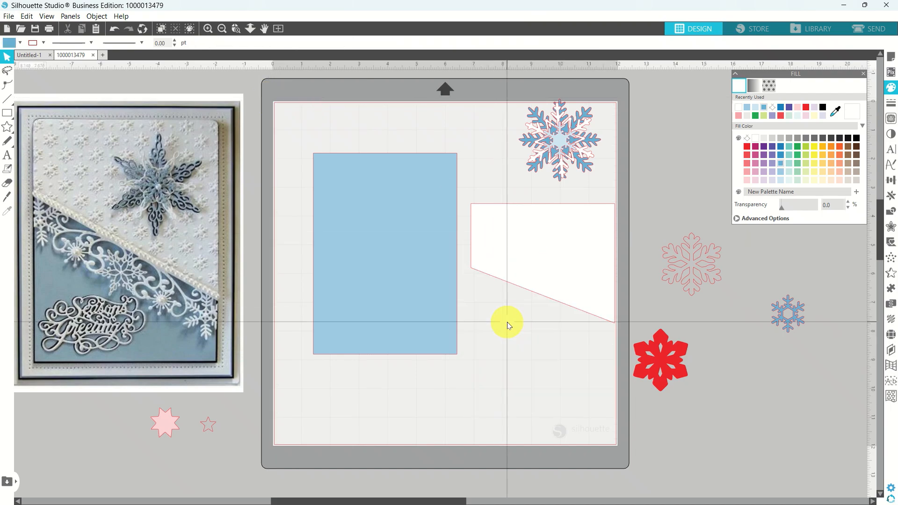
{"action": "left_click_drag", "start_coordinate": [559, 258], "coordinate": [402, 206]}
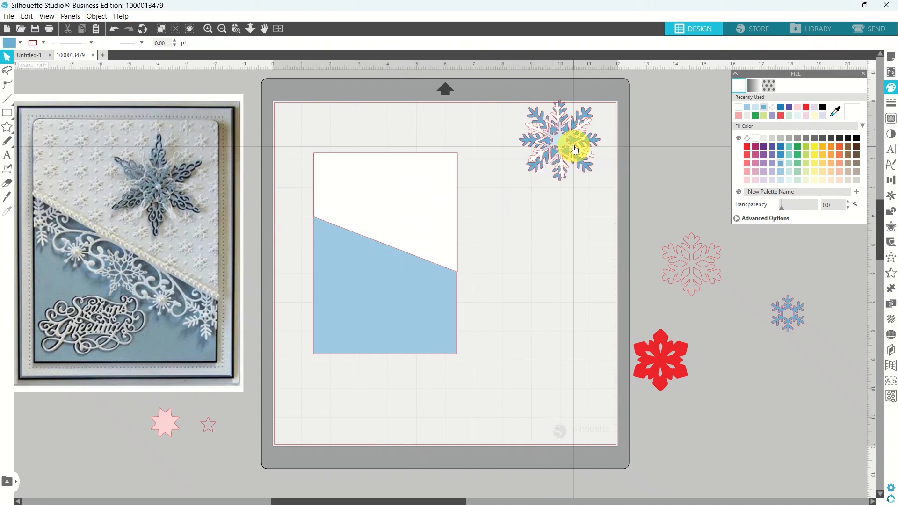
{"action": "left_click_drag", "start_coordinate": [566, 143], "coordinate": [512, 185]}
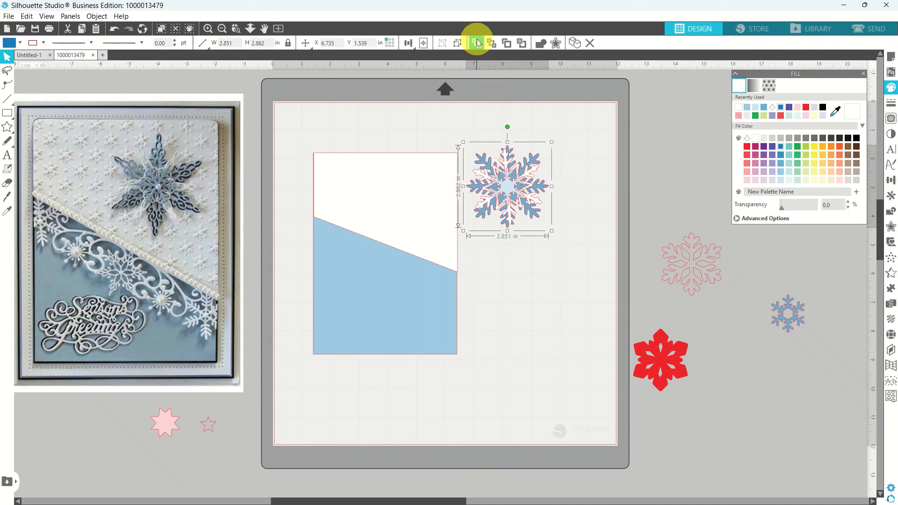
Bring the snowflake to the front, shrink it slightly and position it on the white panel.
{"action": "left_click", "coordinate": [475, 44]}
{"action": "left_click_drag", "start_coordinate": [509, 185], "coordinate": [413, 197]}
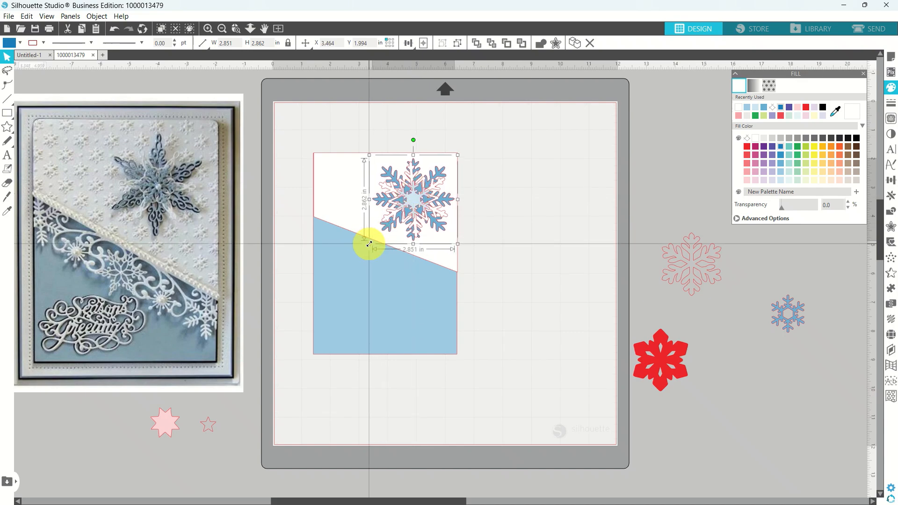
{"action": "left_click_drag", "start_coordinate": [369, 244], "coordinate": [380, 233]}
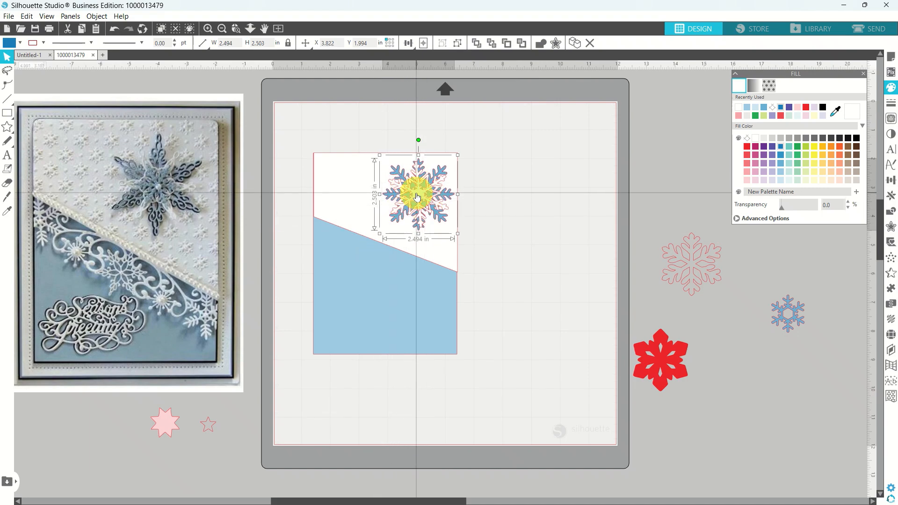
{"action": "left_click_drag", "start_coordinate": [416, 193], "coordinate": [411, 193]}
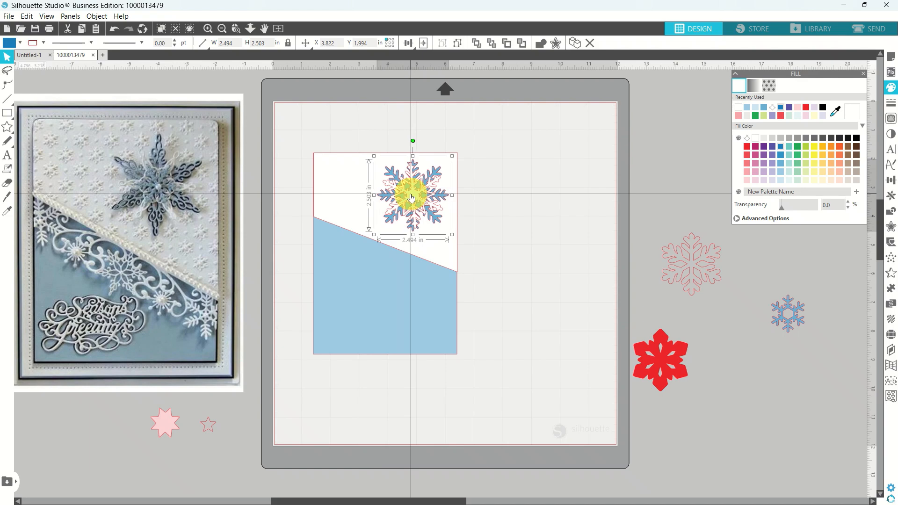
{"action": "left_click", "coordinate": [486, 175]}
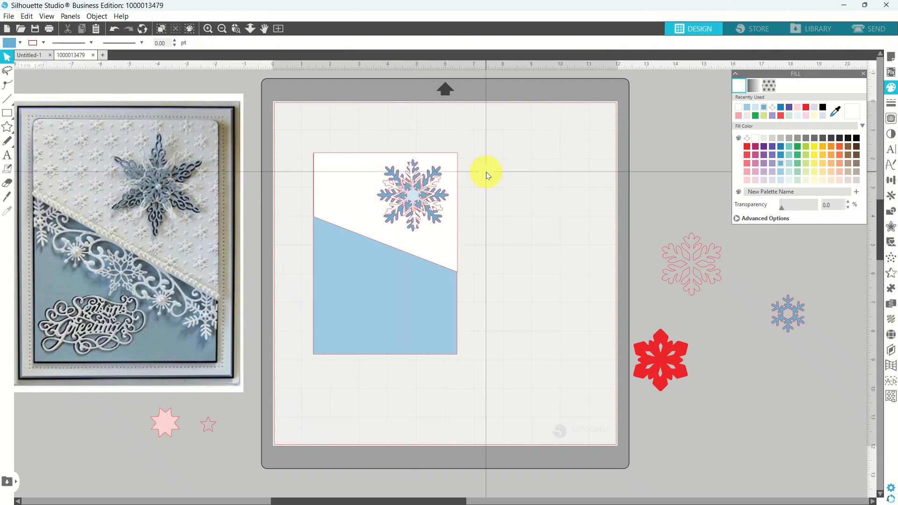
Move the white and blue card panels together off the mat to the right.
{"action": "left_click", "coordinate": [442, 256]}
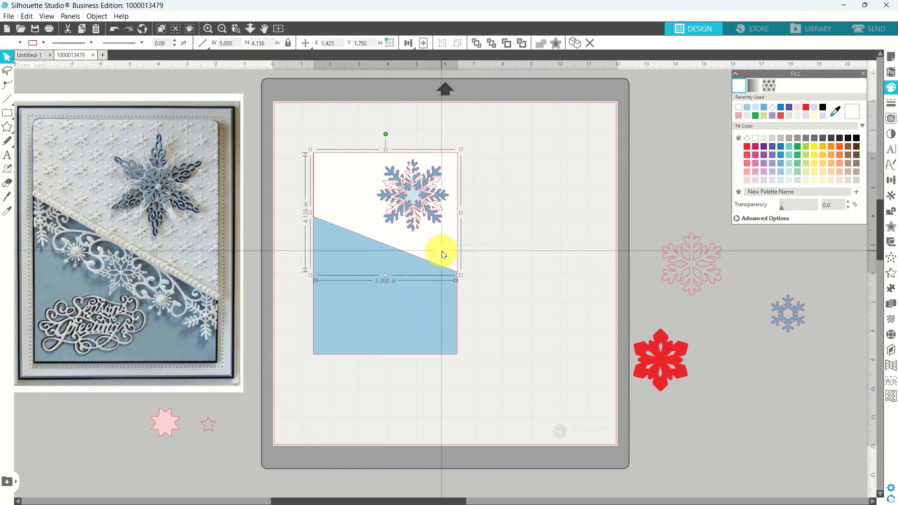
{"action": "left_click", "coordinate": [434, 311], "text": "shift"}
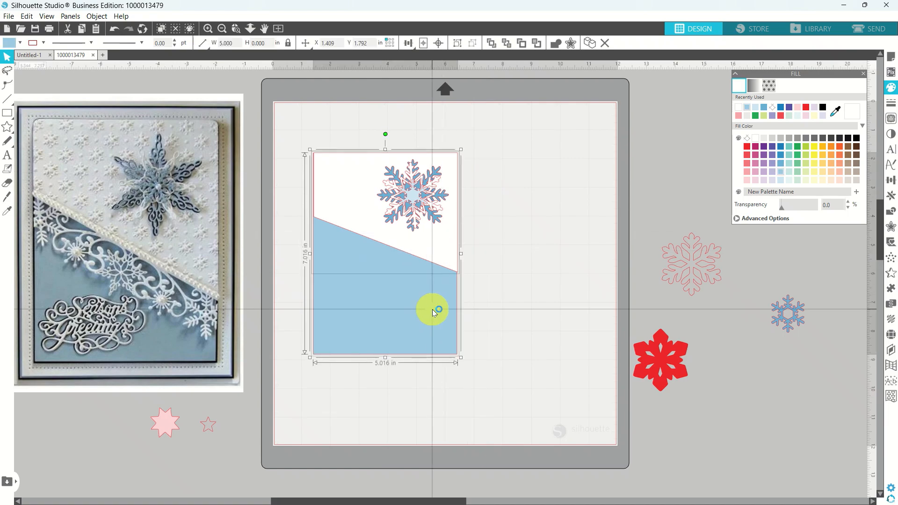
{"action": "left_click_drag", "start_coordinate": [434, 312], "coordinate": [745, 265]}
{"action": "left_click", "coordinate": [595, 256]}
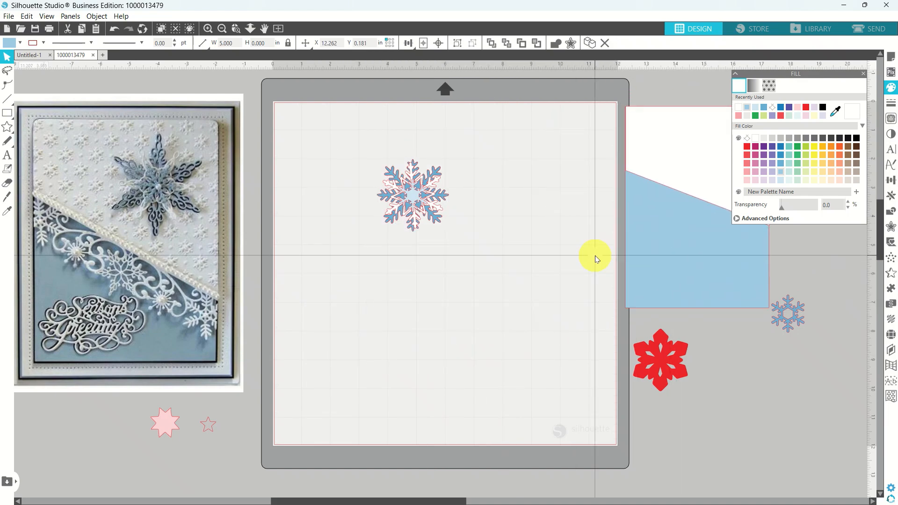
Ungroup the layered snowflake and pull its small centre piece out below it.
{"action": "left_click", "coordinate": [414, 193]}
{"action": "right_click", "coordinate": [413, 191]}
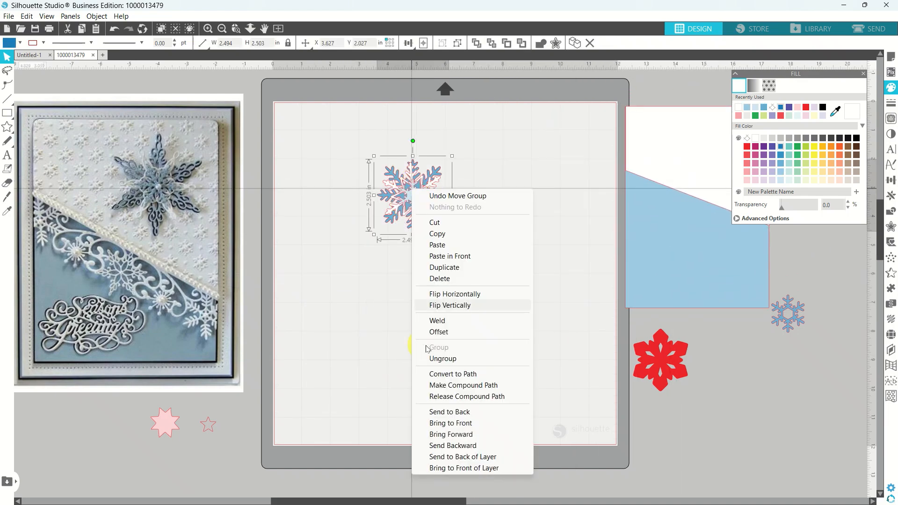
{"action": "left_click", "coordinate": [434, 360]}
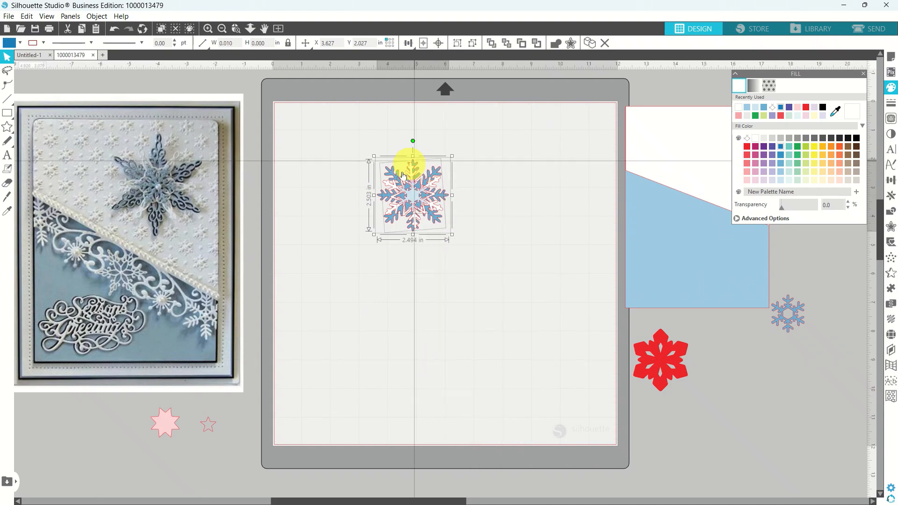
{"action": "left_click", "coordinate": [418, 290]}
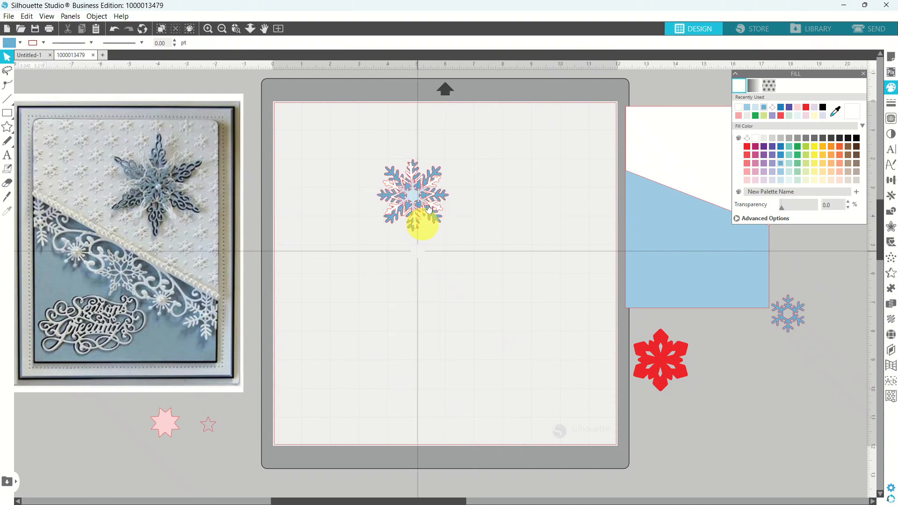
{"action": "left_click", "coordinate": [414, 200]}
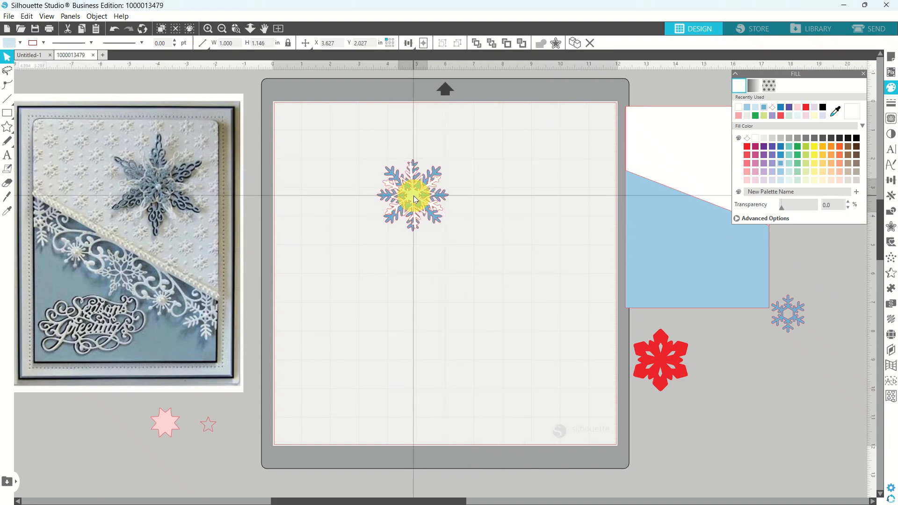
{"action": "left_click_drag", "start_coordinate": [415, 200], "coordinate": [472, 277]}
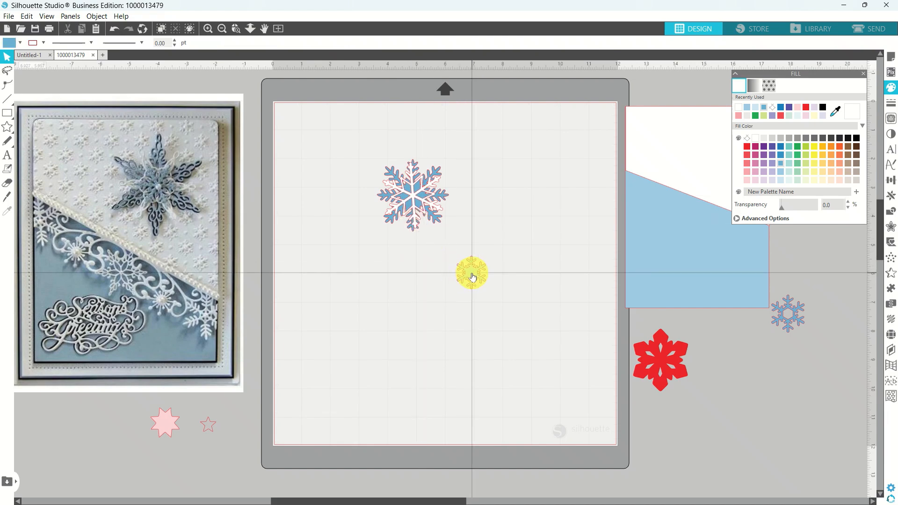
Fill the small snowflake light blue, move it right, and separate the white and blue layers.
{"action": "left_click", "coordinate": [658, 268]}
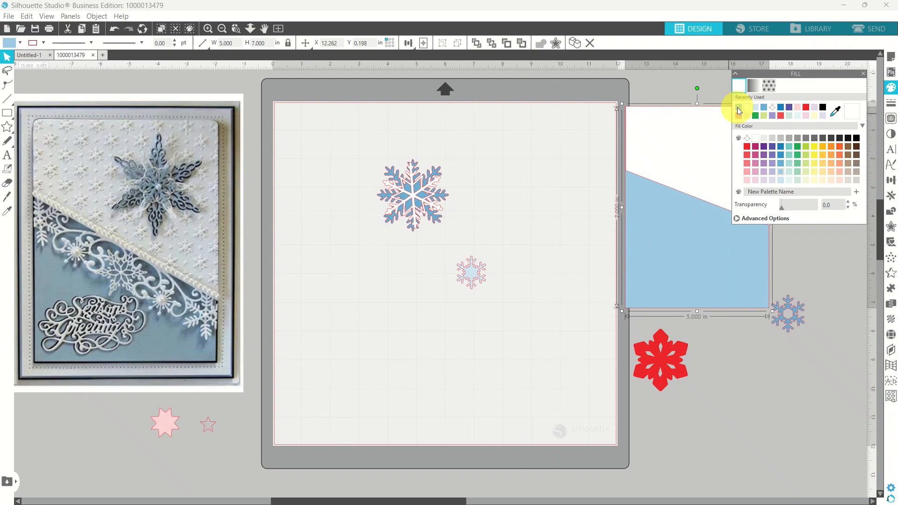
{"action": "left_click", "coordinate": [470, 273]}
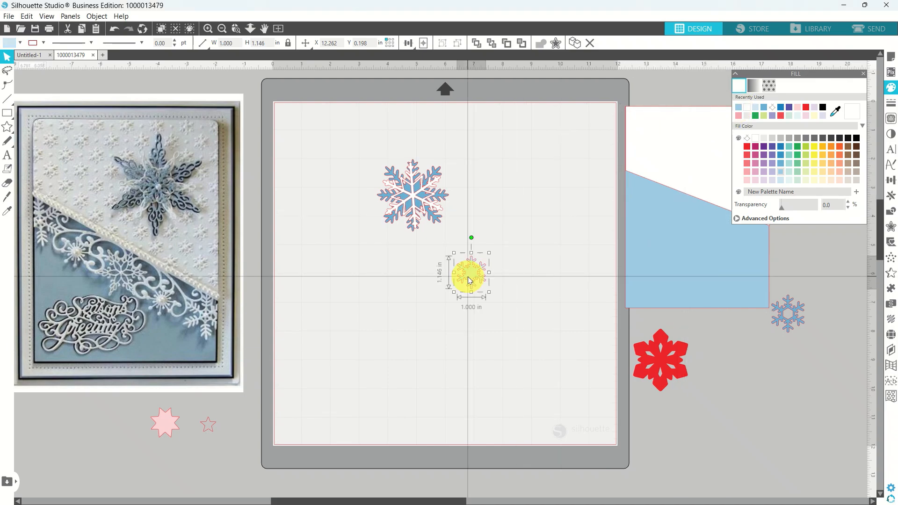
{"action": "left_click", "coordinate": [738, 107]}
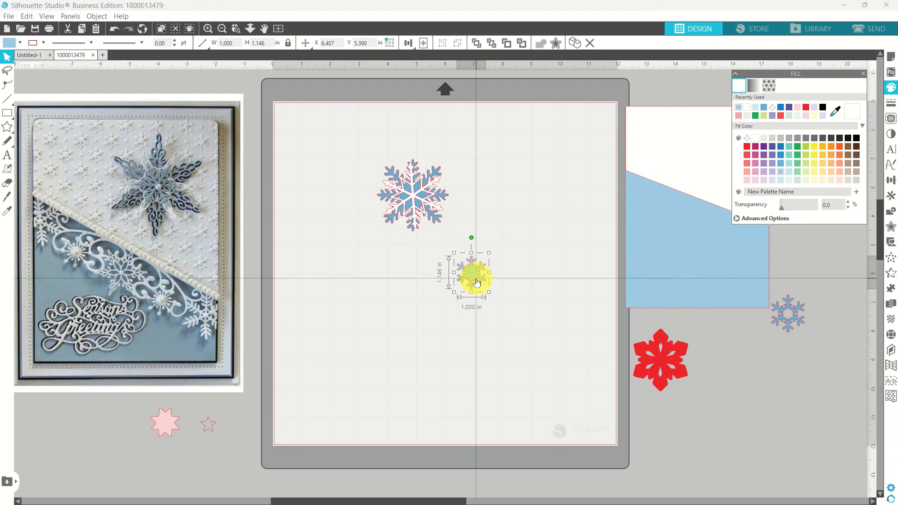
{"action": "left_click_drag", "start_coordinate": [476, 282], "coordinate": [570, 263]}
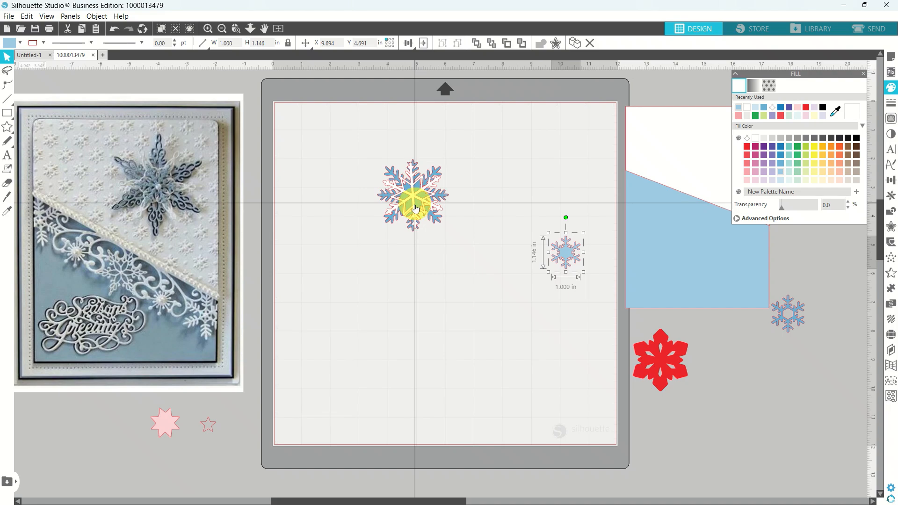
{"action": "left_click_drag", "start_coordinate": [414, 211], "coordinate": [509, 279]}
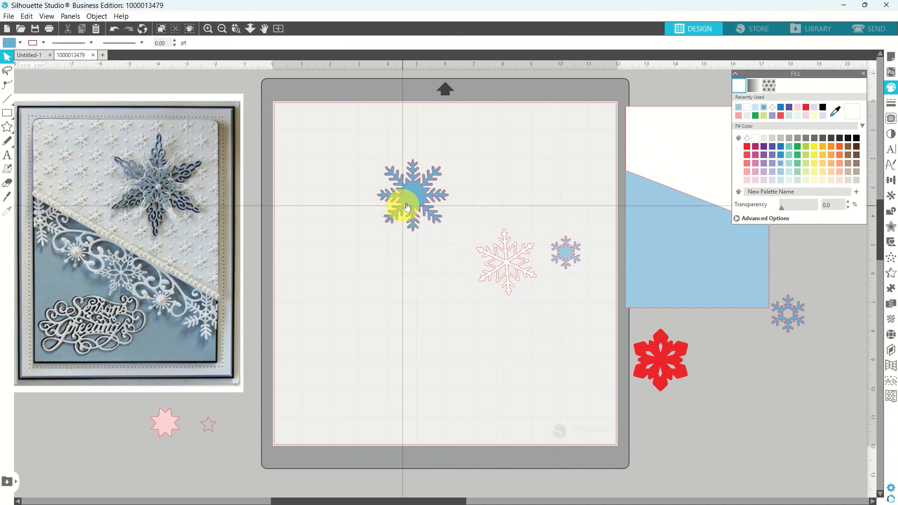
{"action": "left_click_drag", "start_coordinate": [414, 200], "coordinate": [403, 245]}
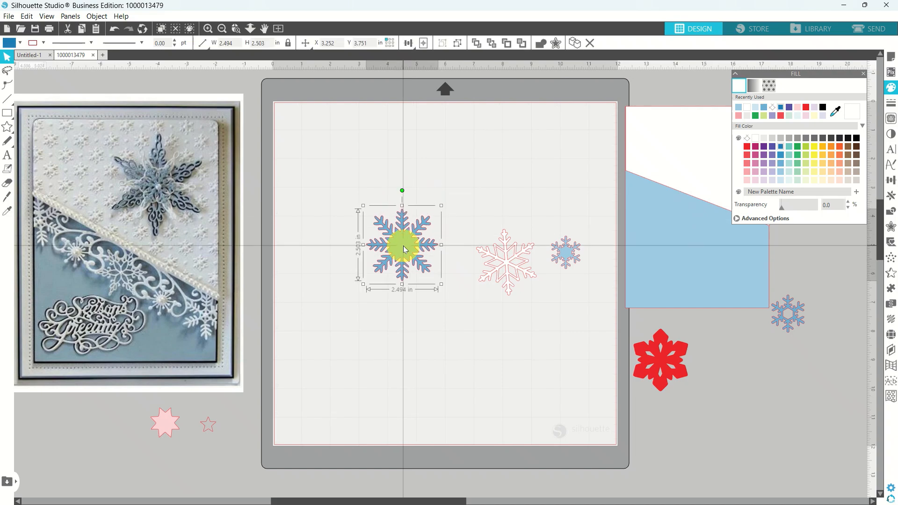
Ungroup the remaining snowflake and pull its light-blue top layer aside.
{"action": "right_click", "coordinate": [403, 246]}
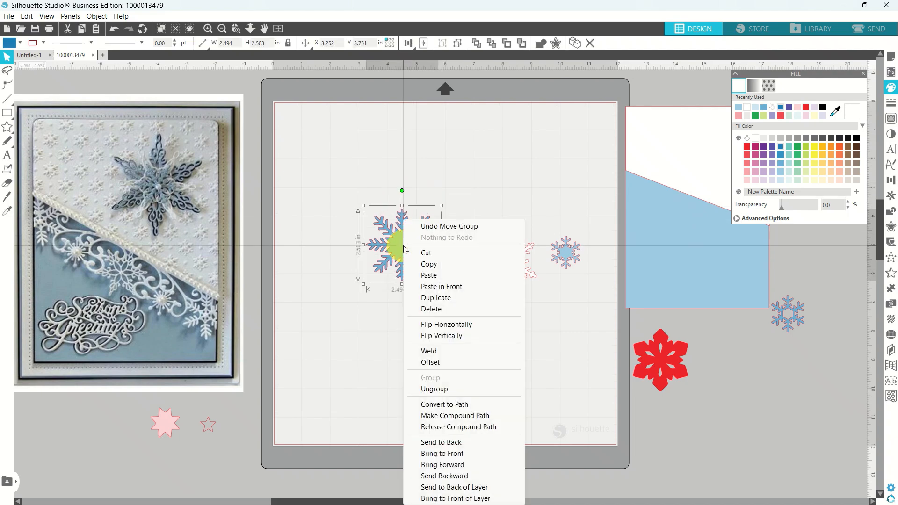
{"action": "left_click", "coordinate": [433, 390]}
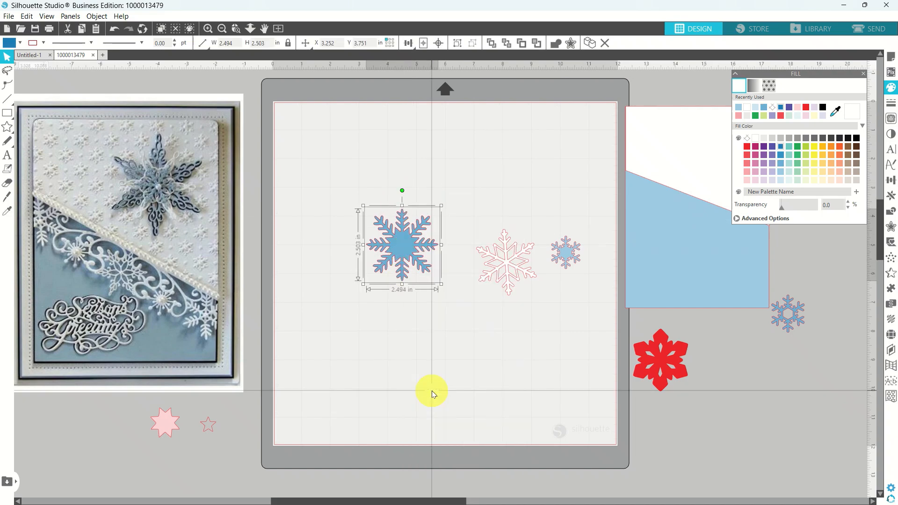
{"action": "left_click", "coordinate": [406, 253]}
{"action": "left_click_drag", "start_coordinate": [405, 252], "coordinate": [475, 168]}
{"action": "left_click", "coordinate": [367, 290]}
{"action": "left_click", "coordinate": [387, 202]}
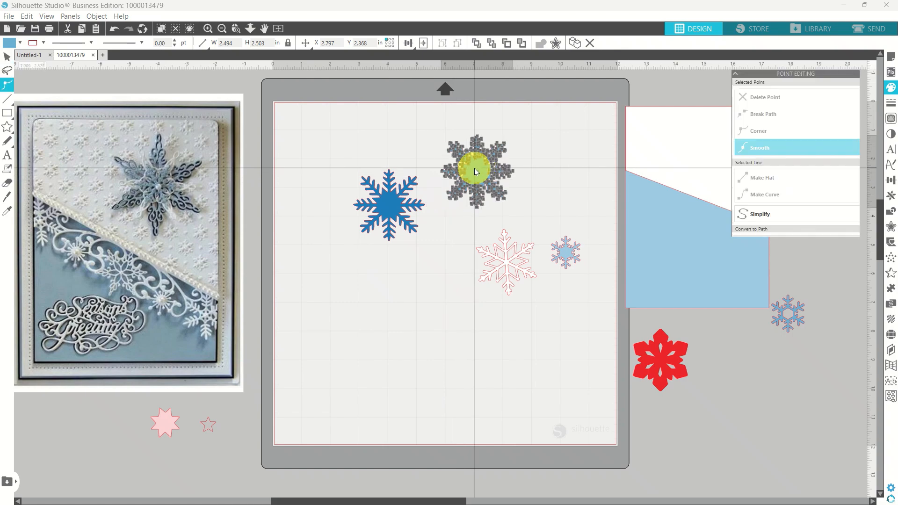
{"action": "left_click", "coordinate": [424, 138]}
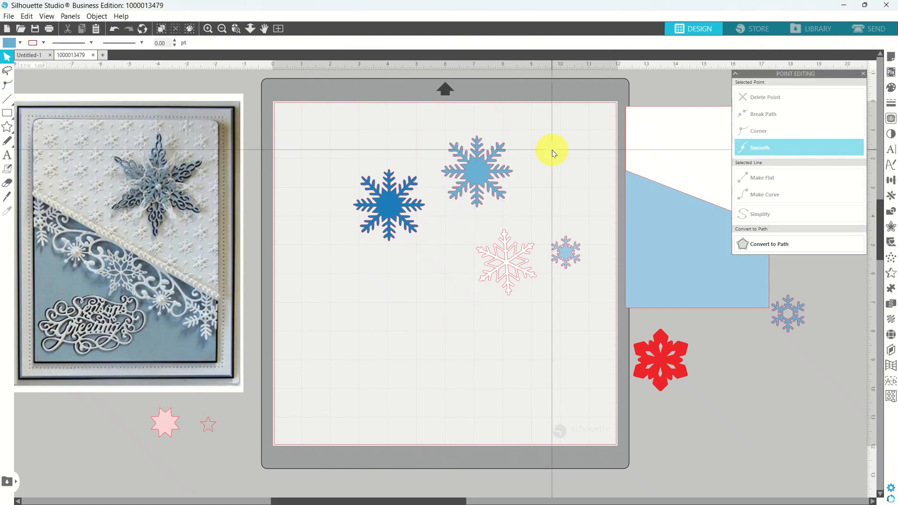
Give the light-blue snowflake layer a paler blue fill swatch.
{"action": "left_click", "coordinate": [477, 177]}
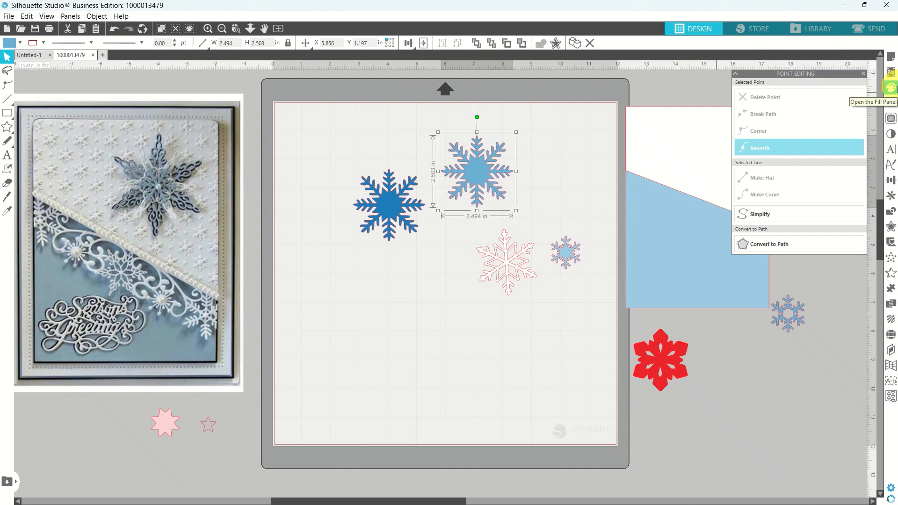
{"action": "left_click", "coordinate": [891, 89]}
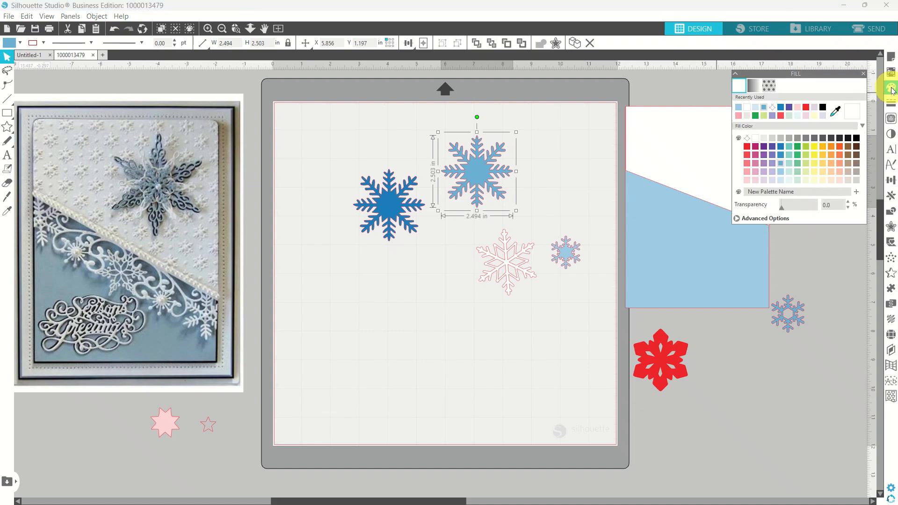
{"action": "left_click", "coordinate": [740, 109]}
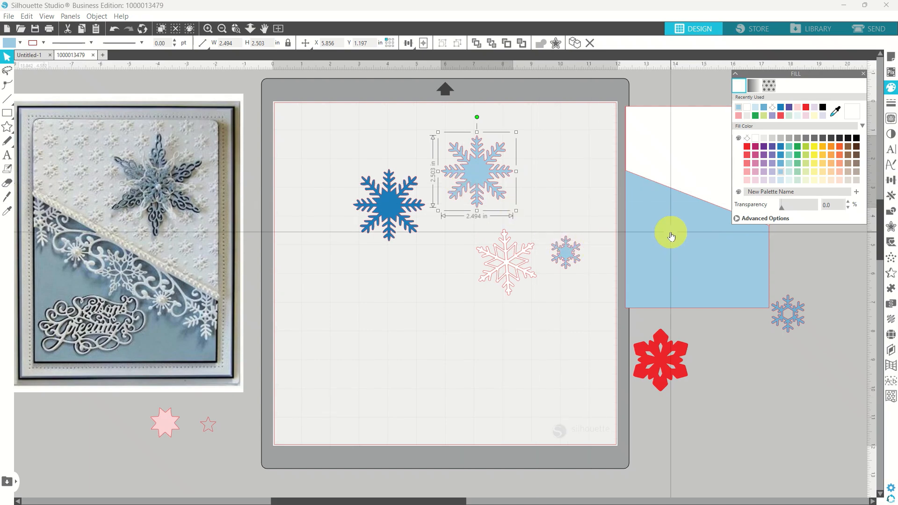
{"action": "left_click", "coordinate": [510, 259]}
{"action": "left_click", "coordinate": [653, 148]}
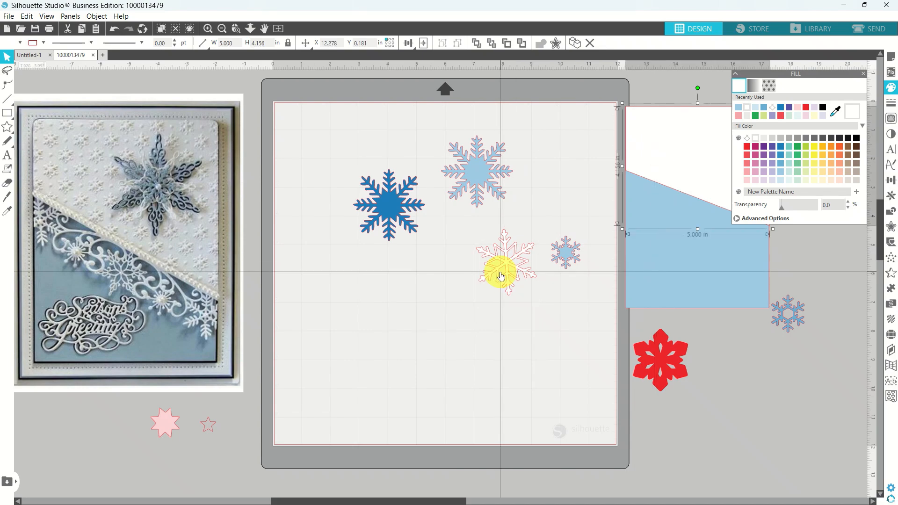
Move the pink snowflake to the lower right and the dark-blue snowflake to the lower left.
{"action": "left_click_drag", "start_coordinate": [500, 276], "coordinate": [549, 375]}
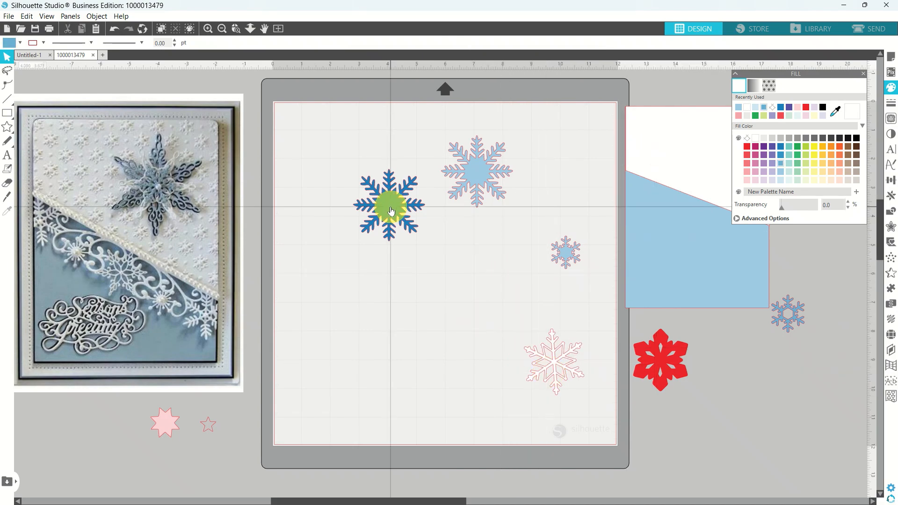
{"action": "left_click", "coordinate": [391, 210]}
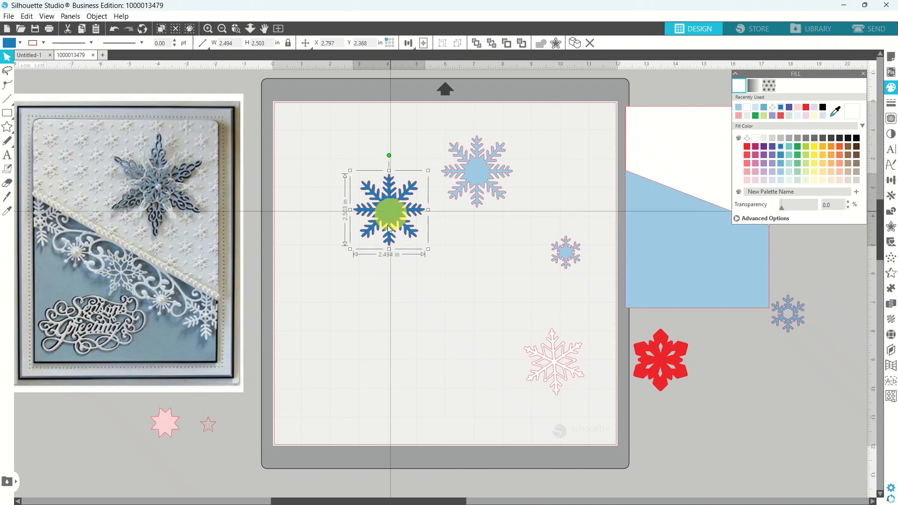
{"action": "left_click_drag", "start_coordinate": [391, 209], "coordinate": [350, 379]}
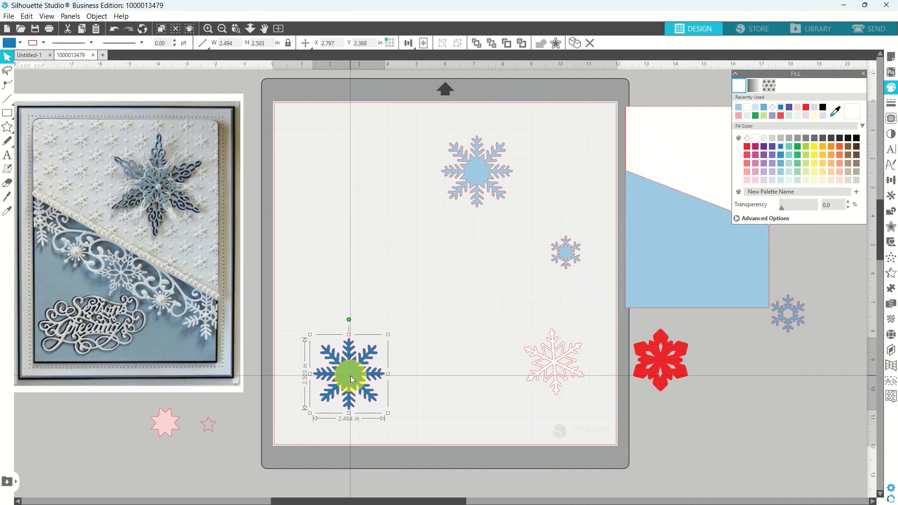
Group the pale-blue snowflake with the small snowflake and place them on the light-blue panel.
{"action": "left_click", "coordinate": [479, 159]}
{"action": "left_click_drag", "start_coordinate": [484, 164], "coordinate": [518, 231]}
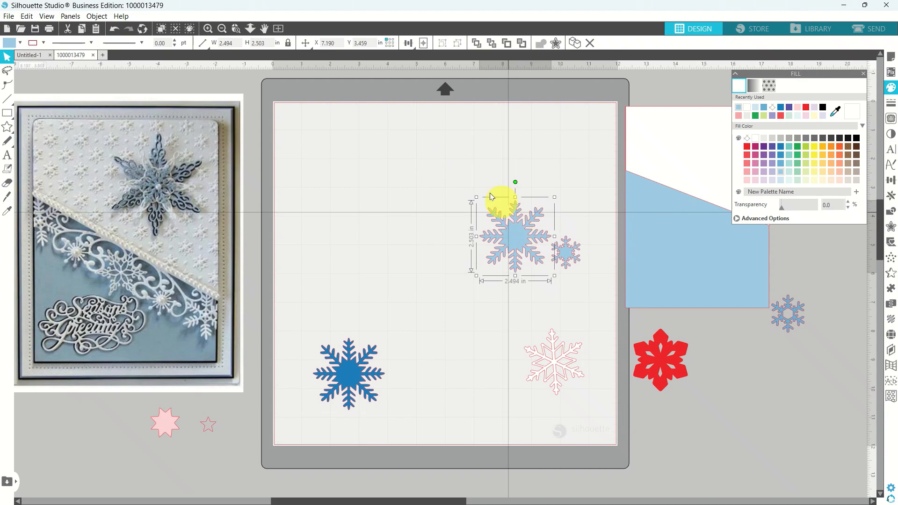
{"action": "left_click", "coordinate": [568, 255], "text": "shift"}
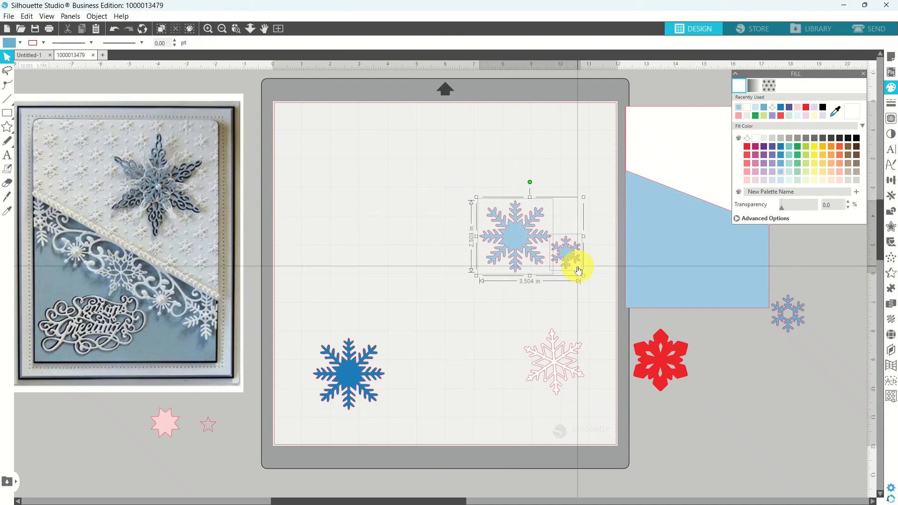
{"action": "right_click", "coordinate": [569, 254]}
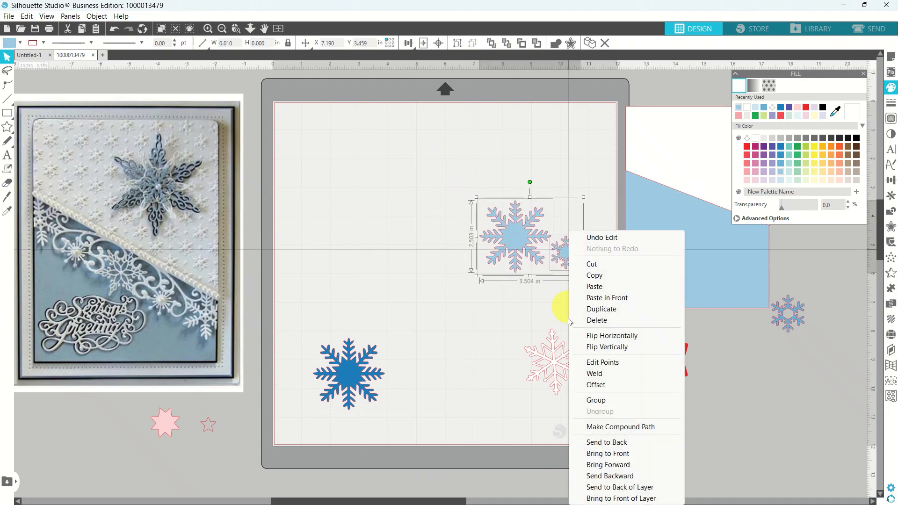
{"action": "left_click", "coordinate": [596, 400]}
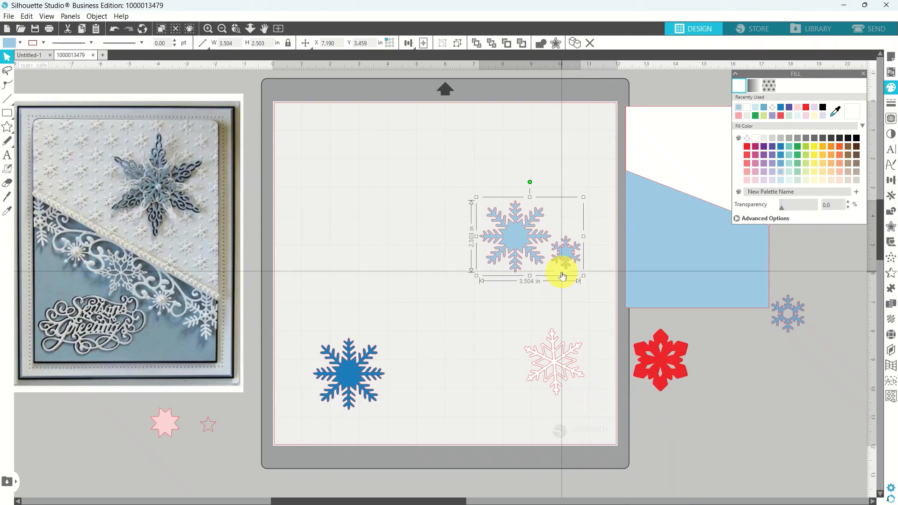
{"action": "left_click_drag", "start_coordinate": [561, 260], "coordinate": [716, 284]}
{"action": "left_click", "coordinate": [521, 237]}
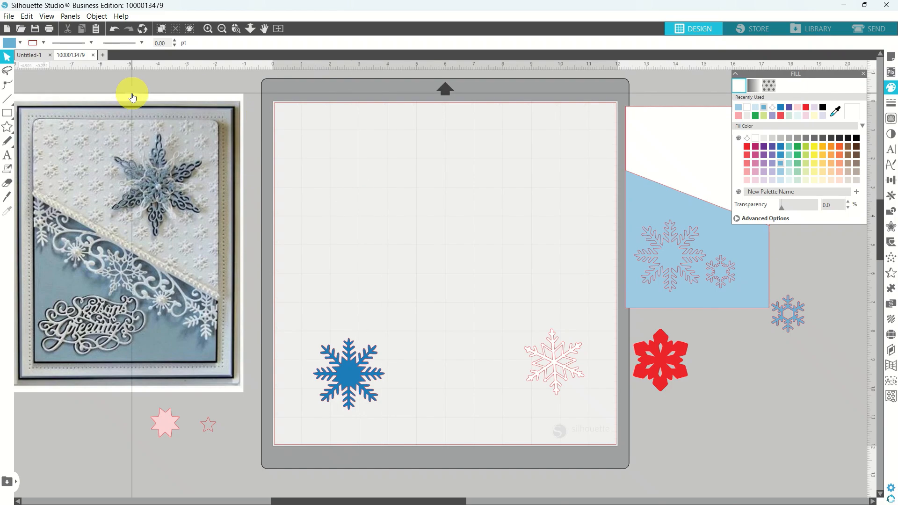
{"action": "left_click", "coordinate": [9, 17]}
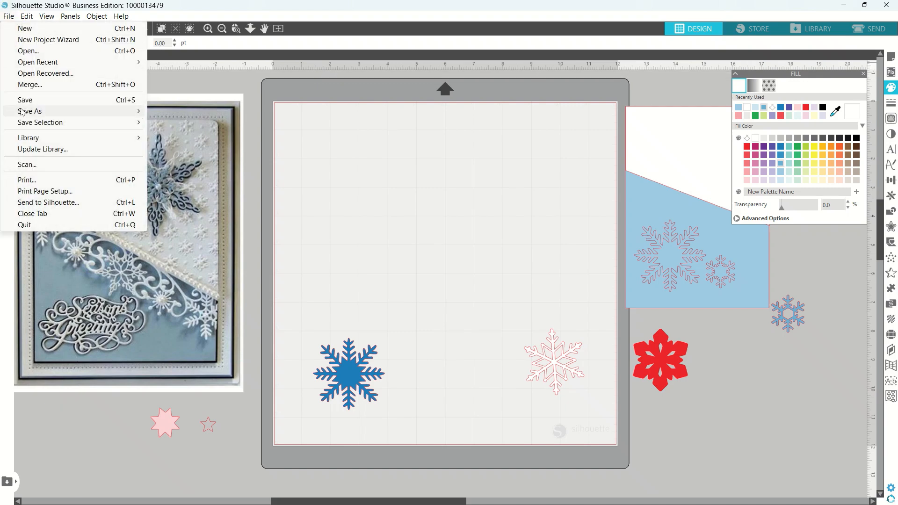
{"action": "mouse_move", "coordinate": [22, 112]}
{"action": "left_click", "coordinate": [162, 113]}
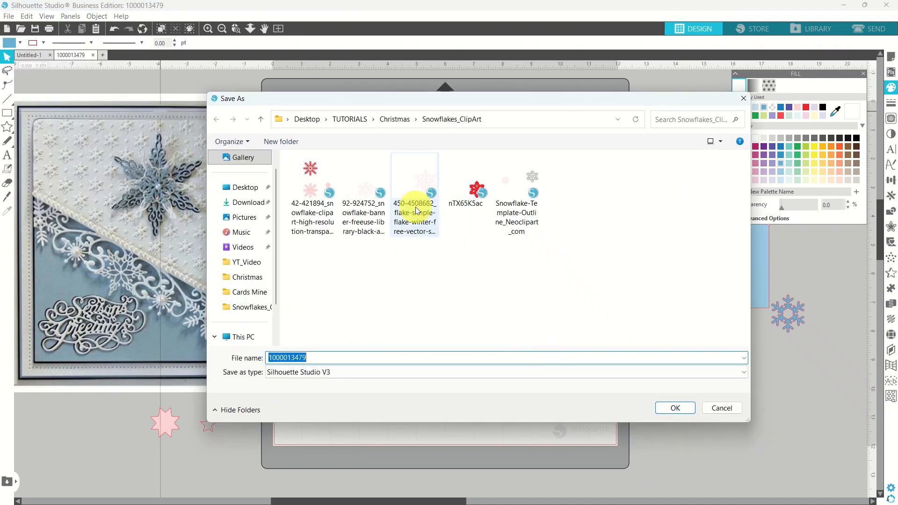
{"action": "left_click", "coordinate": [392, 120]}
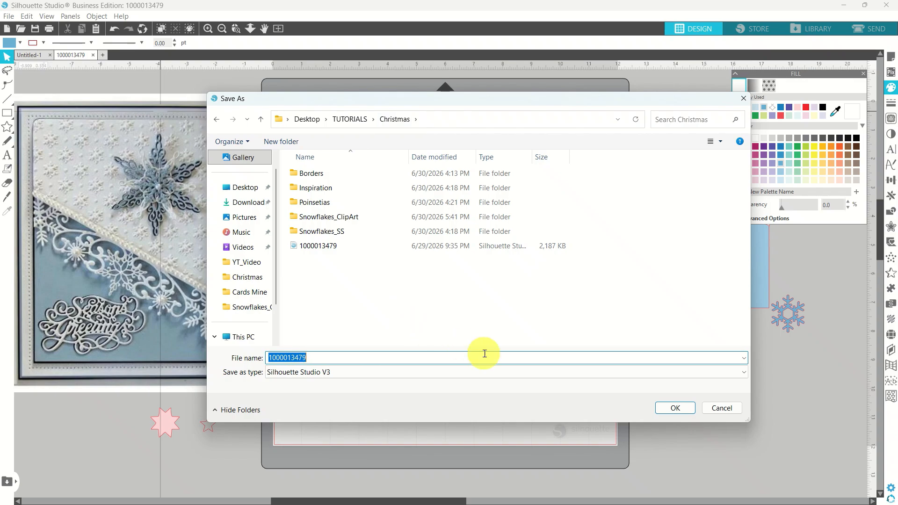
{"action": "left_click", "coordinate": [669, 408]}
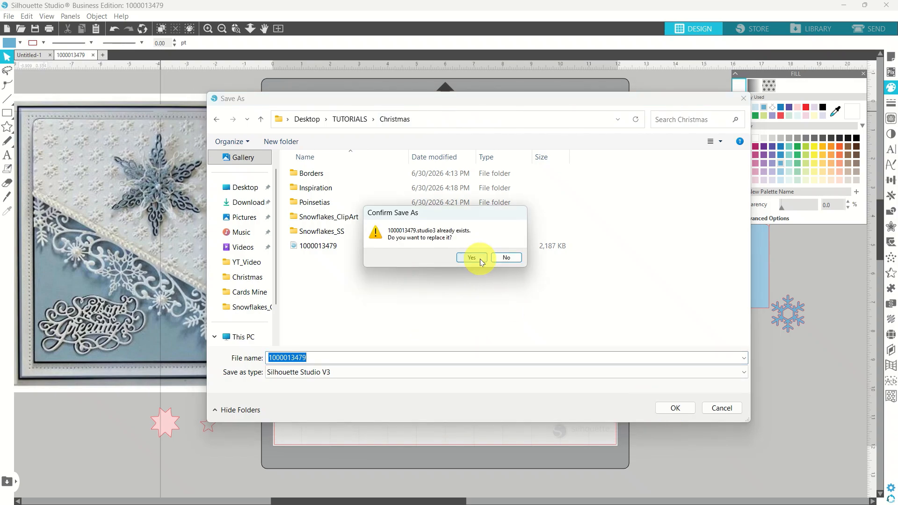
{"action": "left_click", "coordinate": [480, 259]}
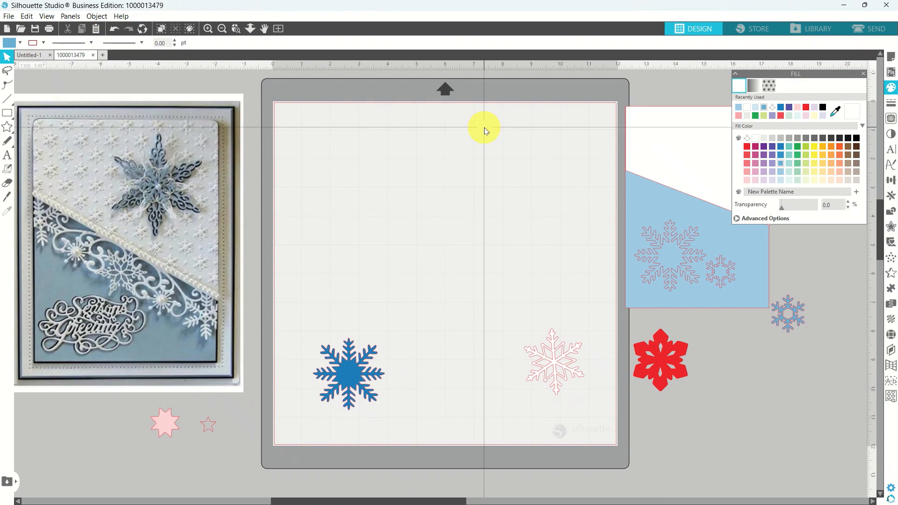
{"action": "mouse_move", "coordinate": [432, 3]}
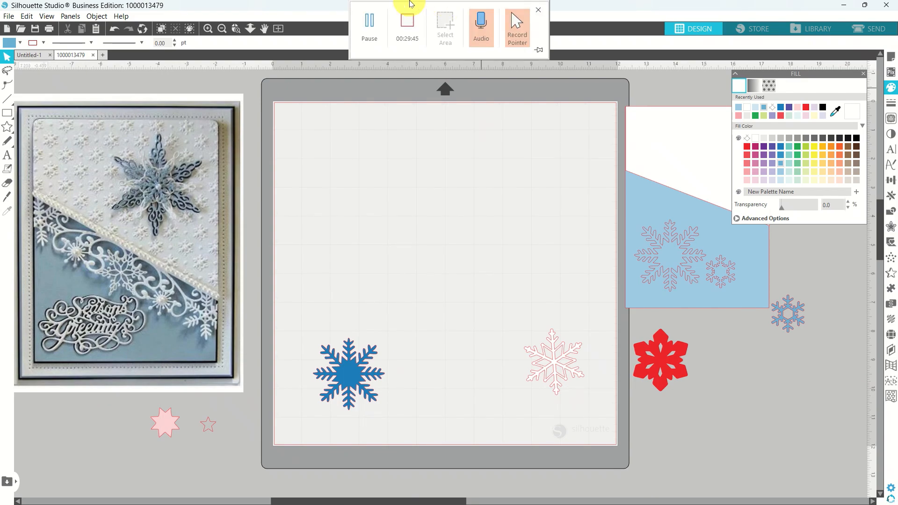
{"action": "left_click", "coordinate": [369, 20]}
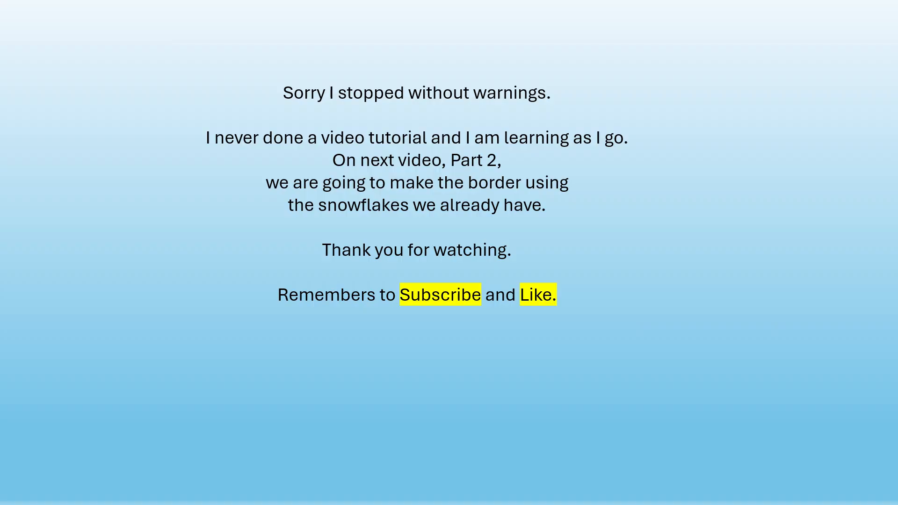